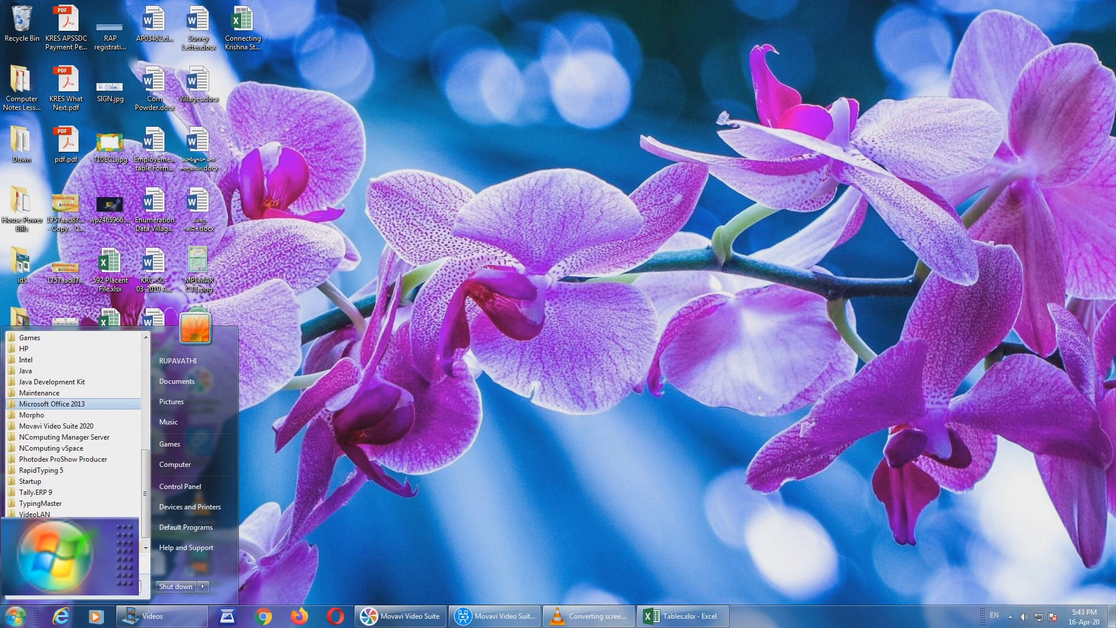
- Launch Excel 2013 with a blank workbook and maximize its window
click(52, 404)
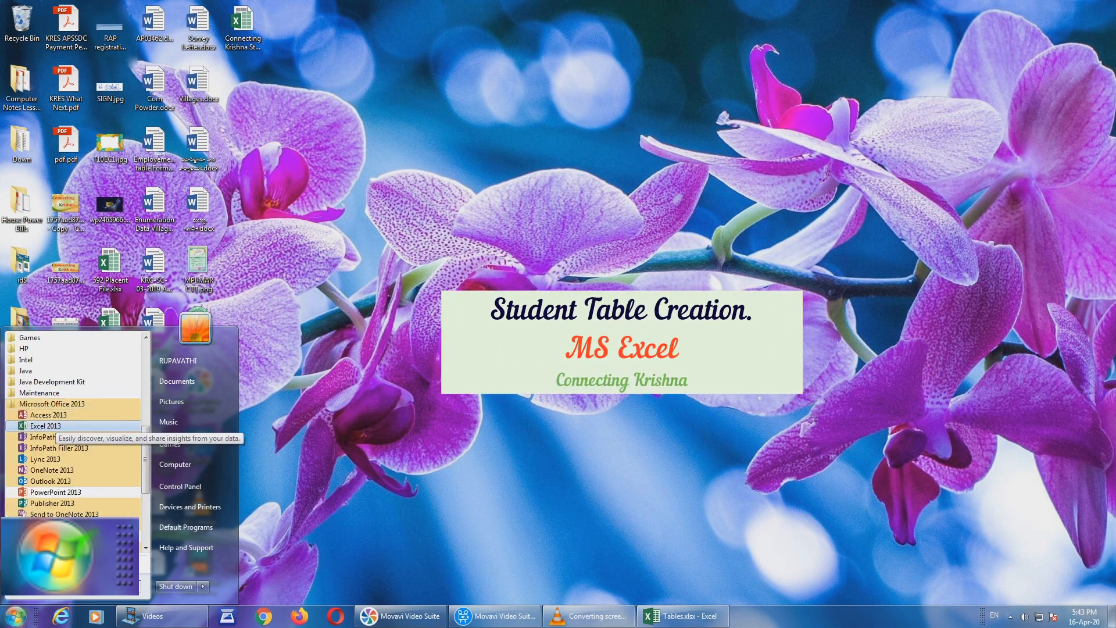
click(46, 425)
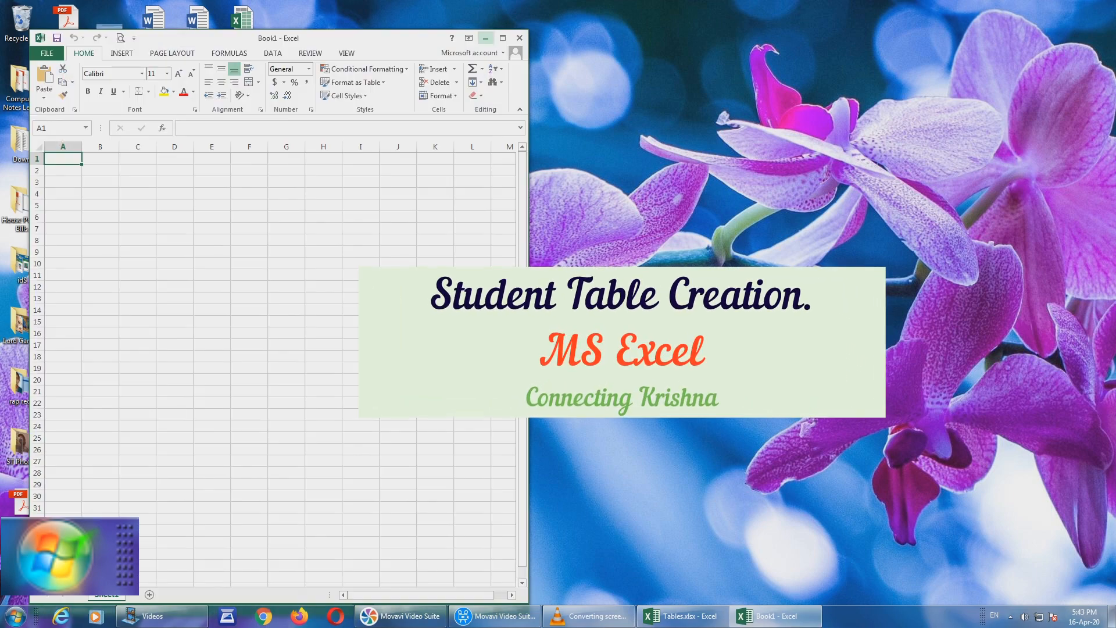
click(503, 38)
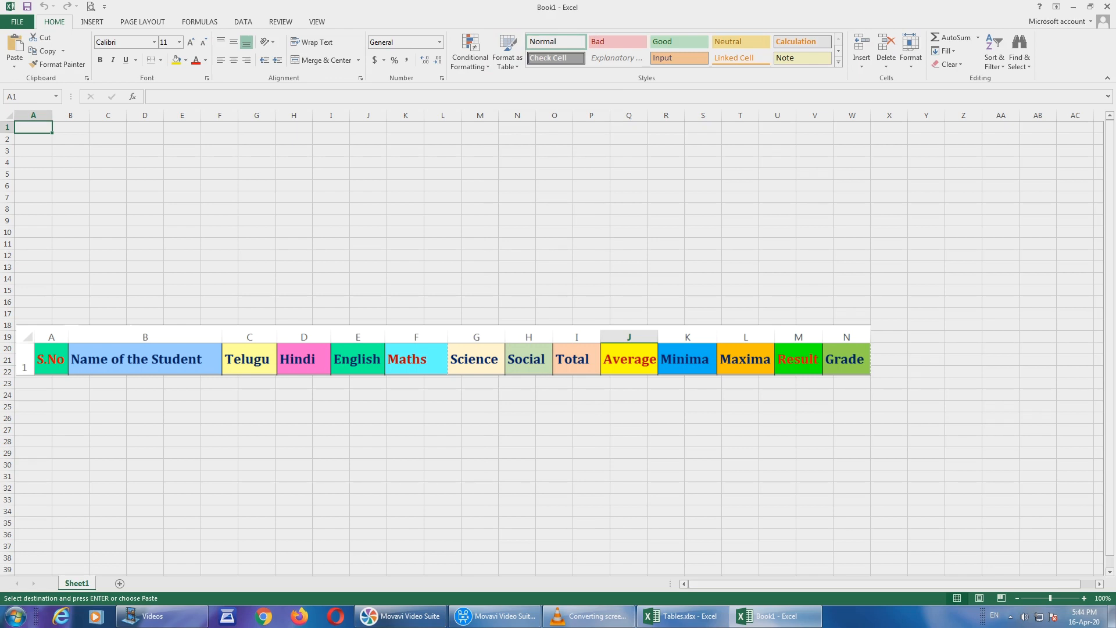
- Enter the header S.No in cell A1 and Name of the Student in cell B2
text(S.No)
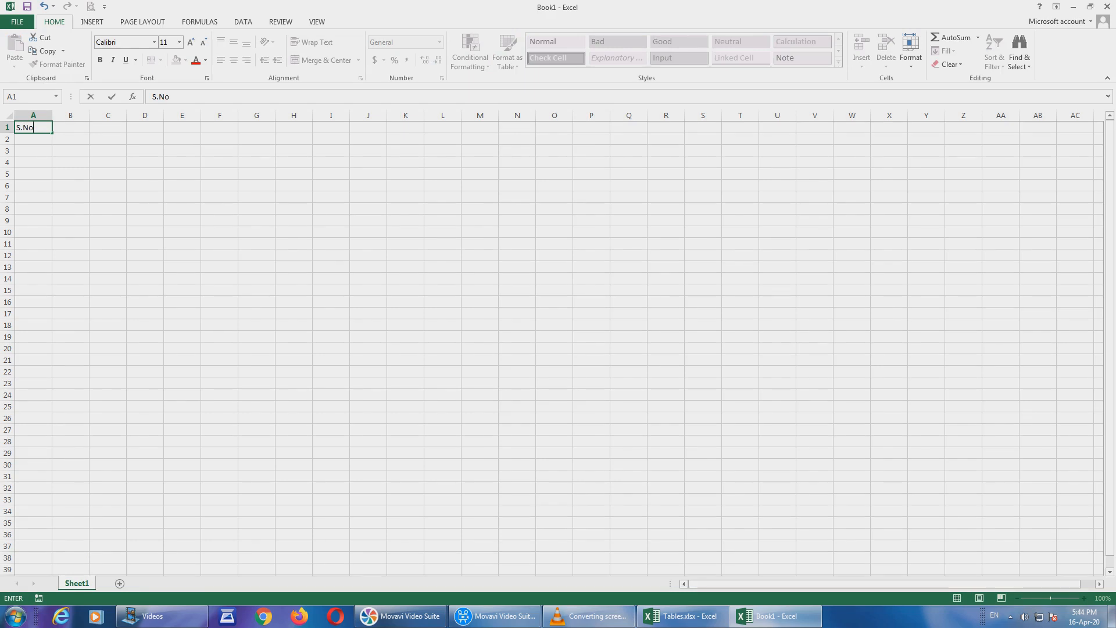
click(70, 138)
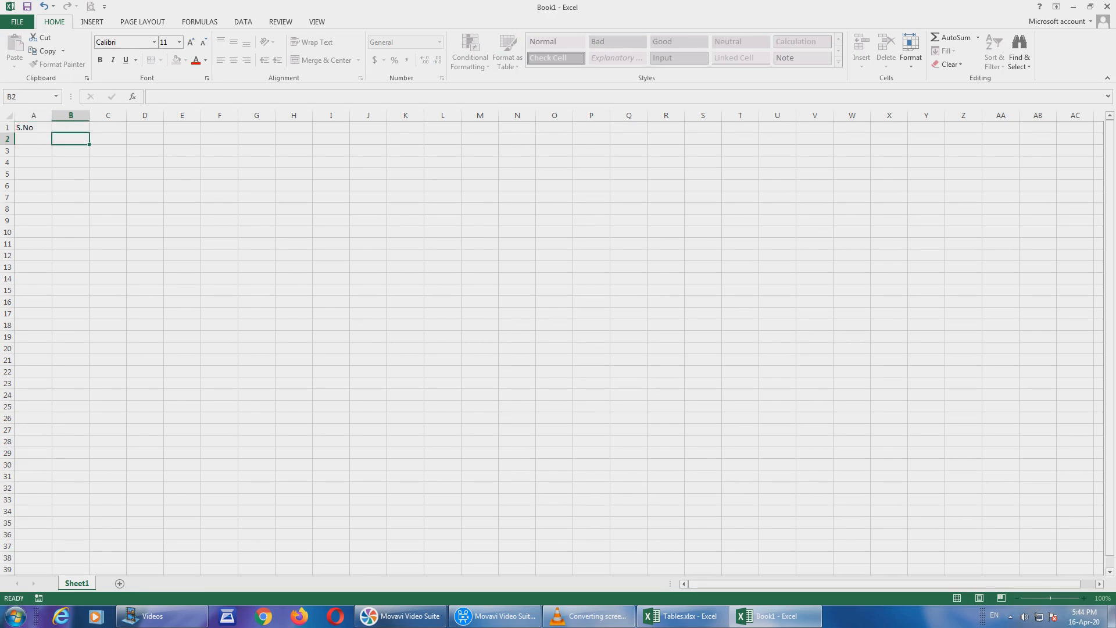
text(Name of the St)
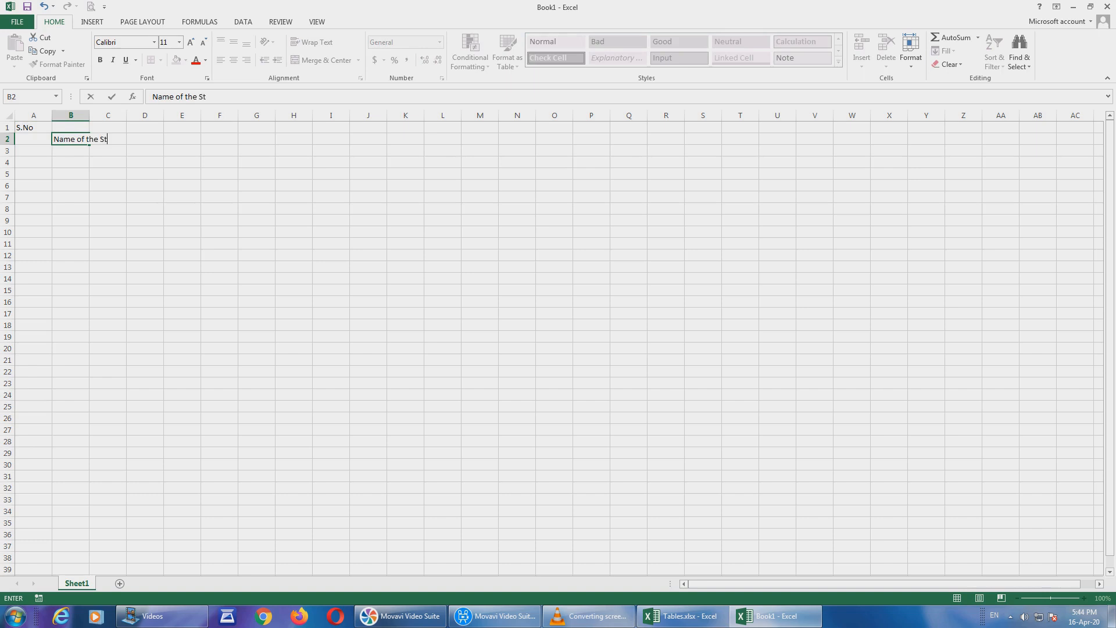
text(udent)
key(Return)
key(Return)
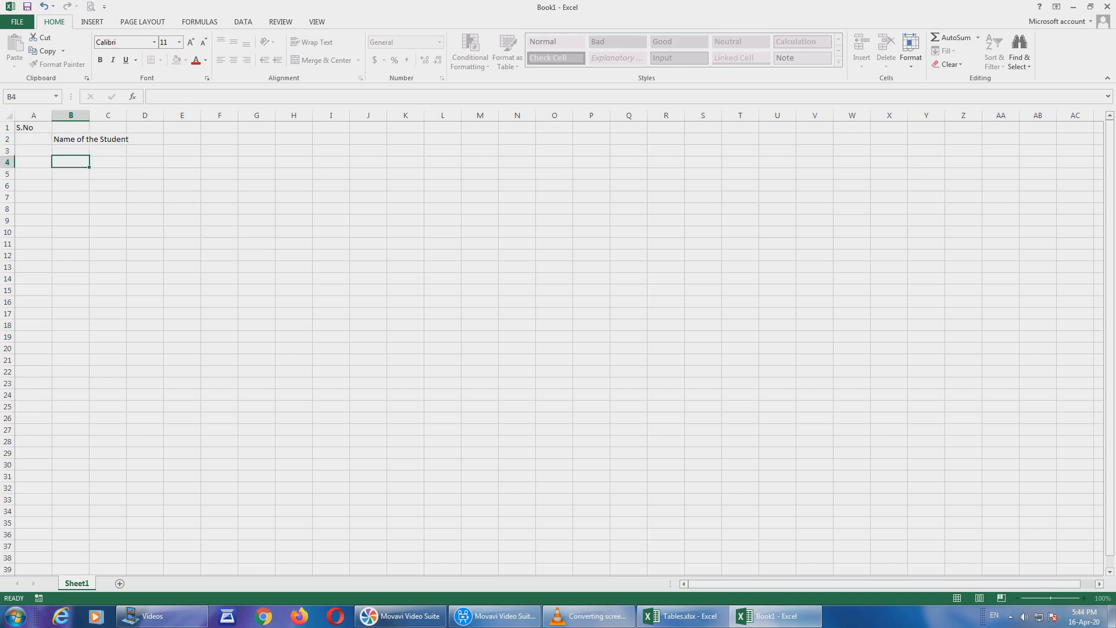
- Move the Name of the Student header from cell B2 up to cell B1
key(Up)
key(Up)
key(ctrl+x)
key(Up)
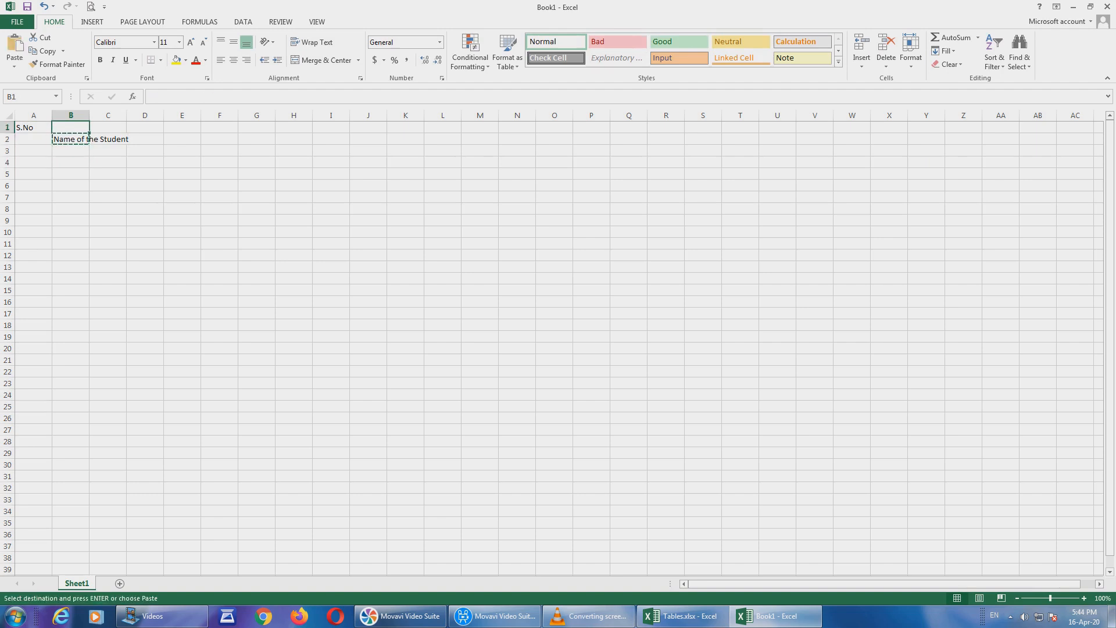
key(ctrl+v)
- Enter the subject headers Telugu in cell C1 and Hindi in cell D1
key(Right)
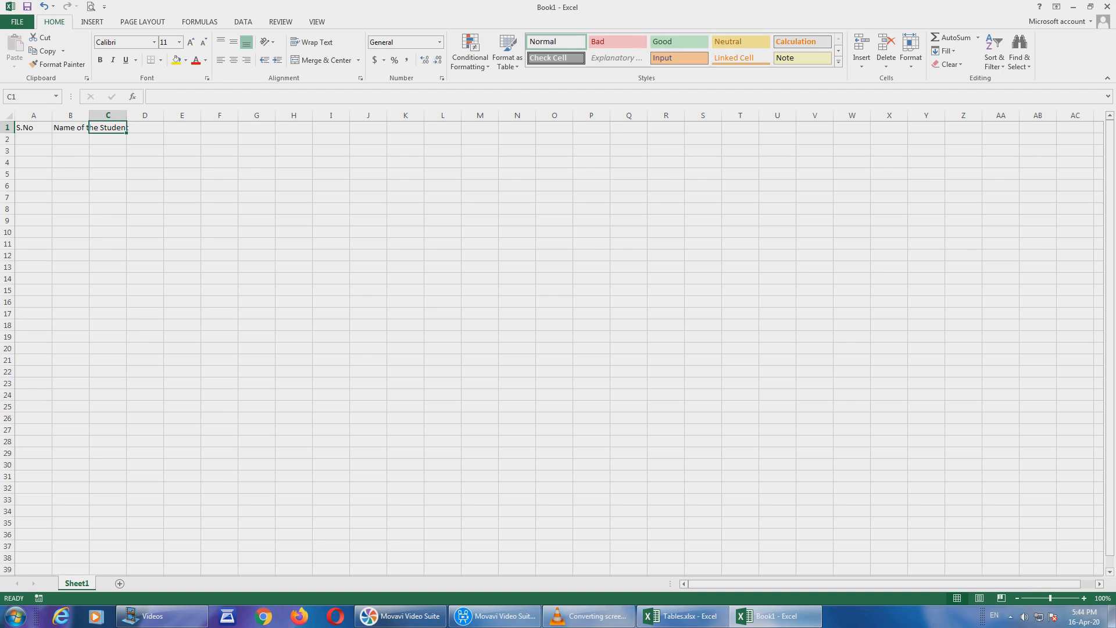
text(Tu)
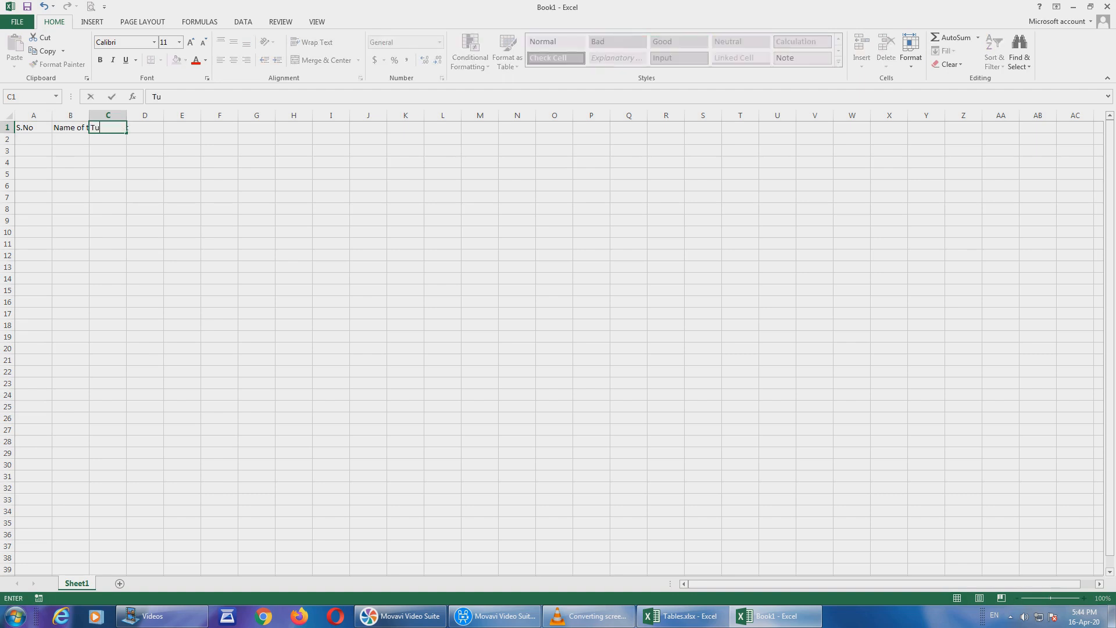
key(BackSpace)
text(elugu)
key(Tab)
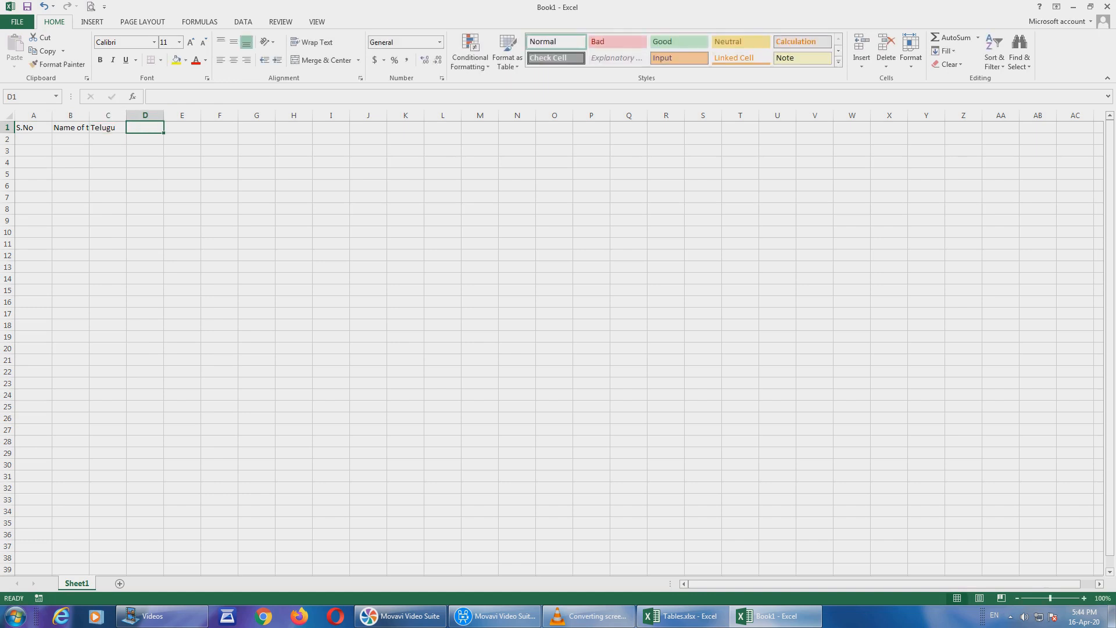
text(Hindi)
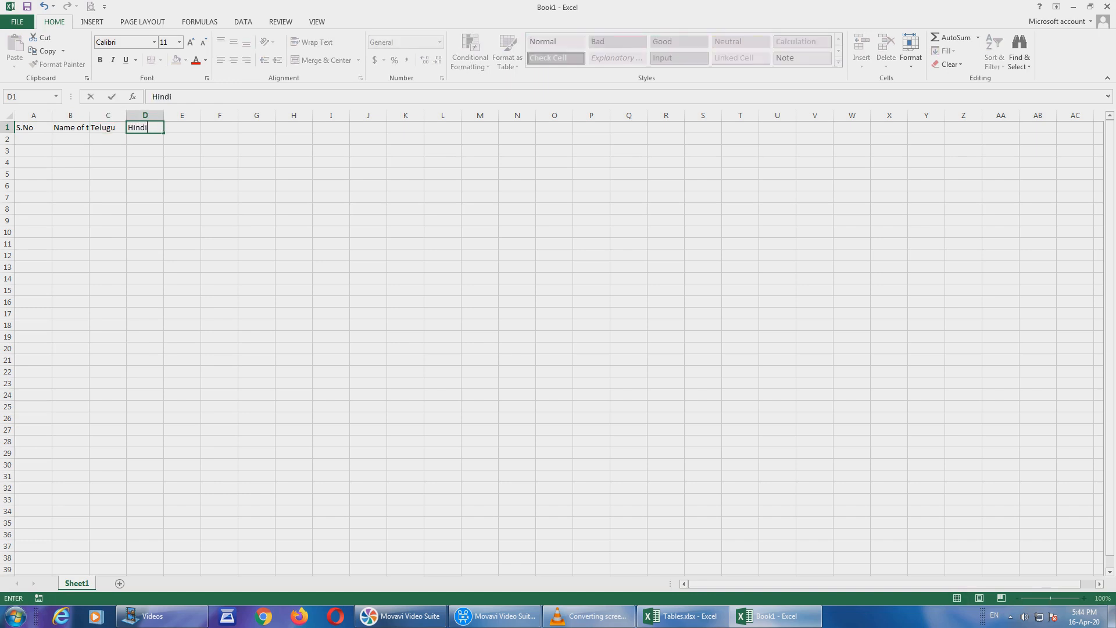
key(Tab)
- Enter the subject headers English in cell E1 and Maths in cell F1
text(Math)
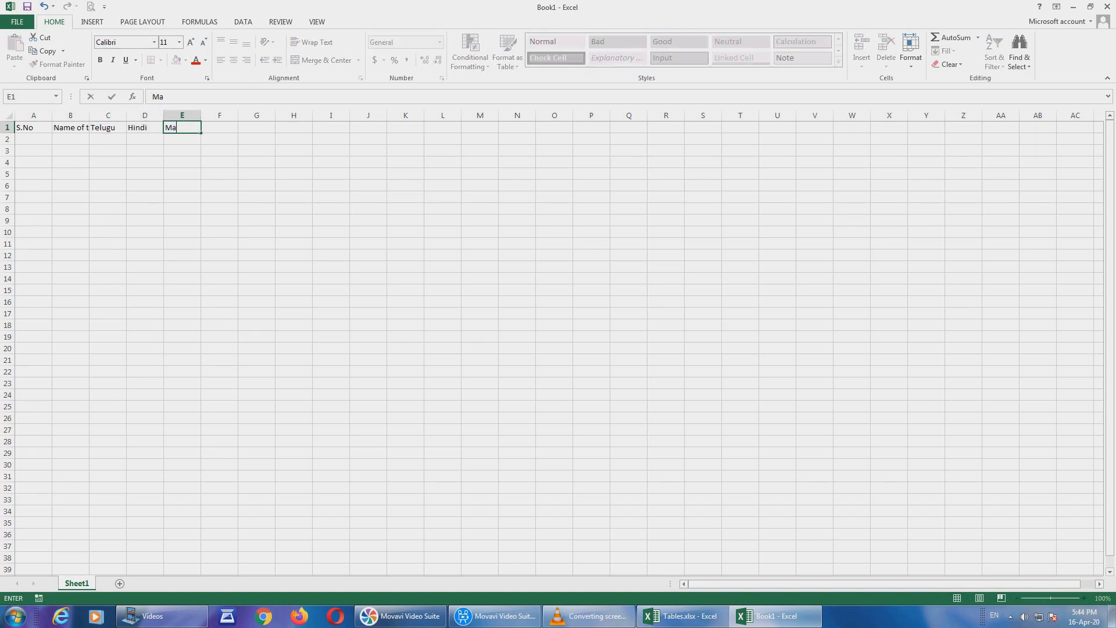
key(BackSpace)
key(BackSpace)
key(BackSpace)
key(BackSpace)
text(English)
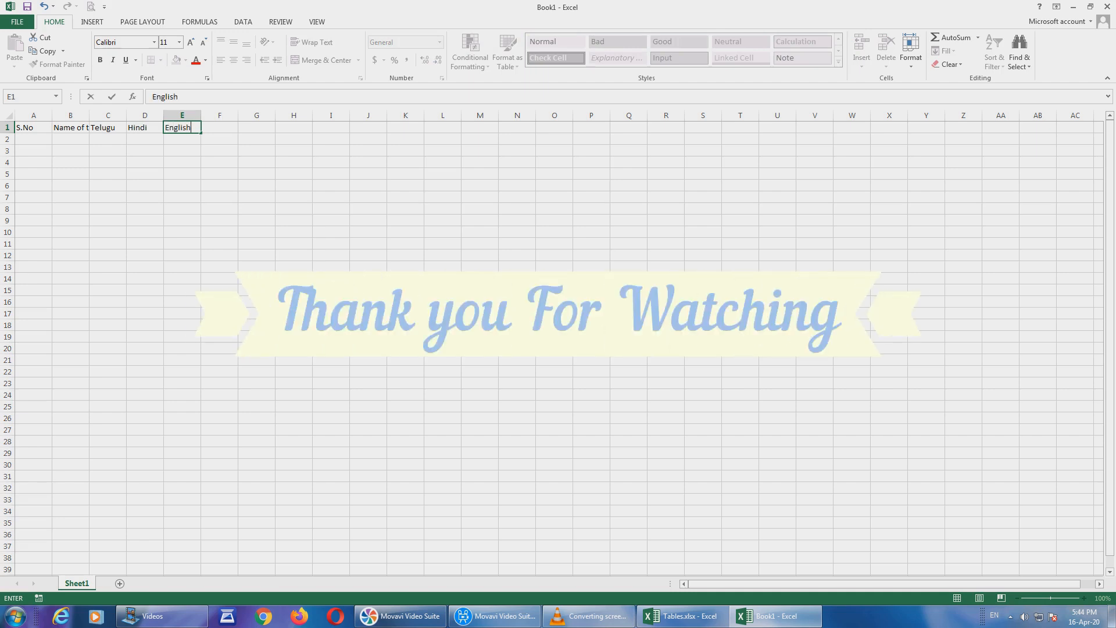
key(Tab)
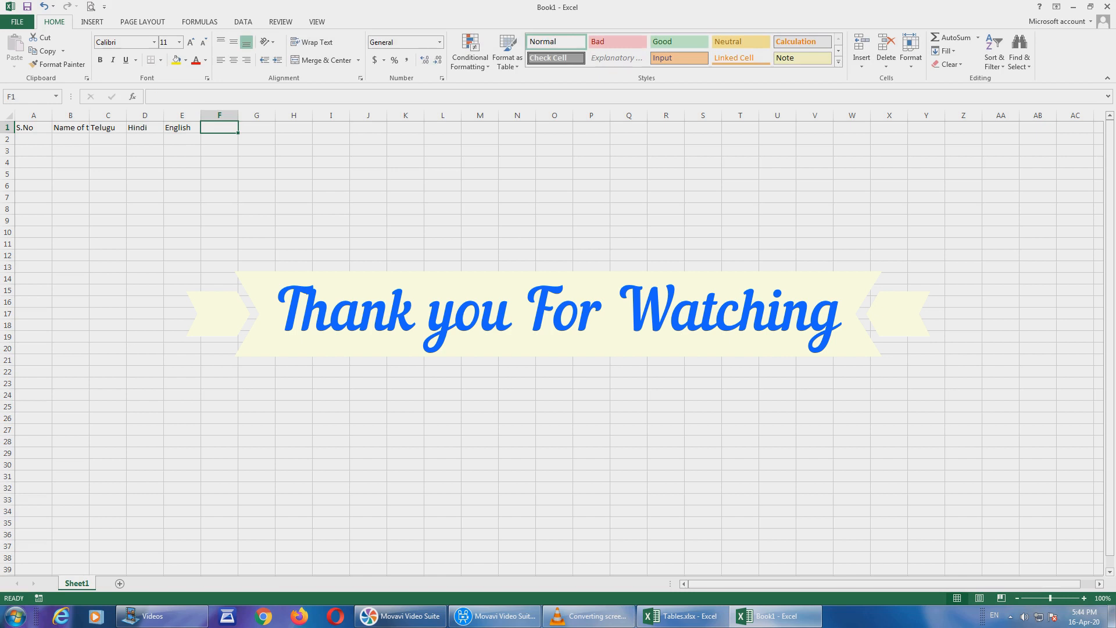
text(Maths)
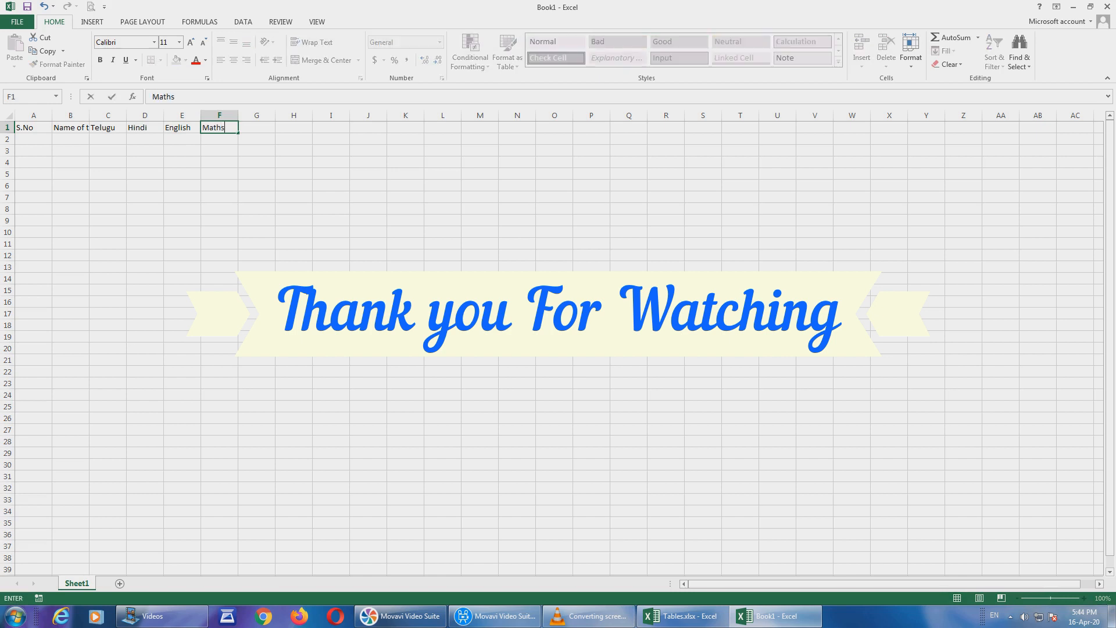
key(Tab)
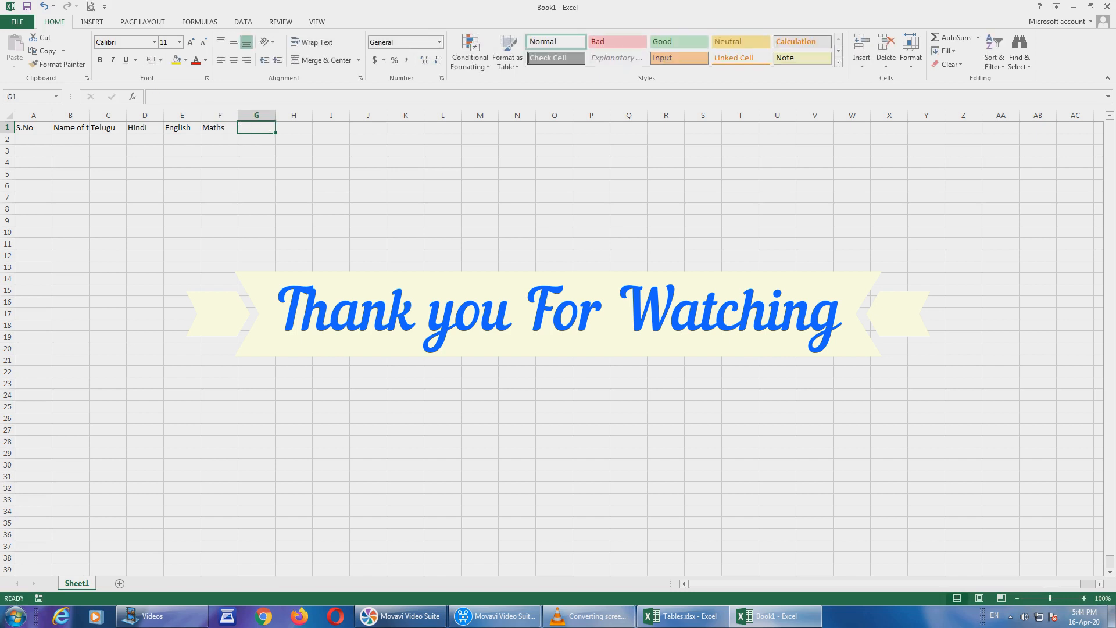
- Enter the subject headers Science in cell G1 and Social in cell H1
text(Science)
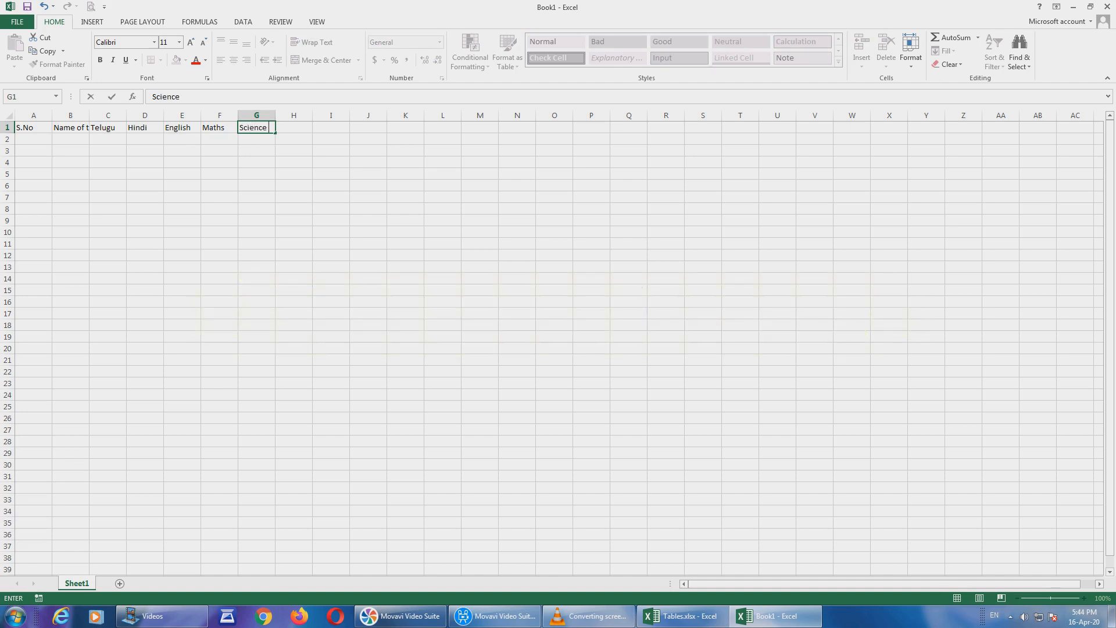
key(ctrl+Return)
key(Tab)
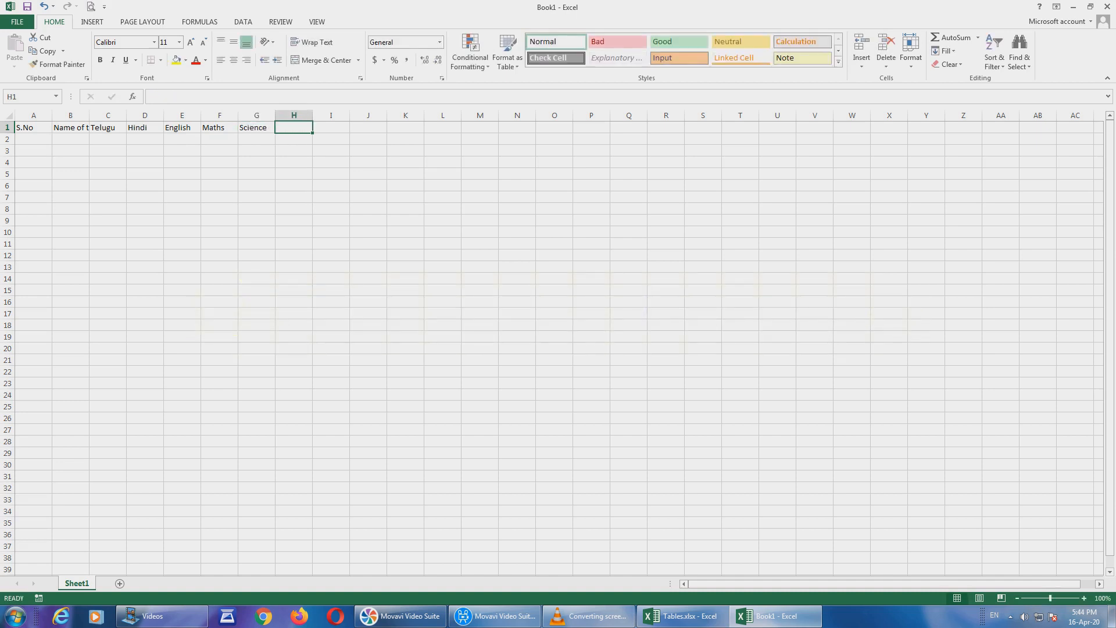
text(Sc)
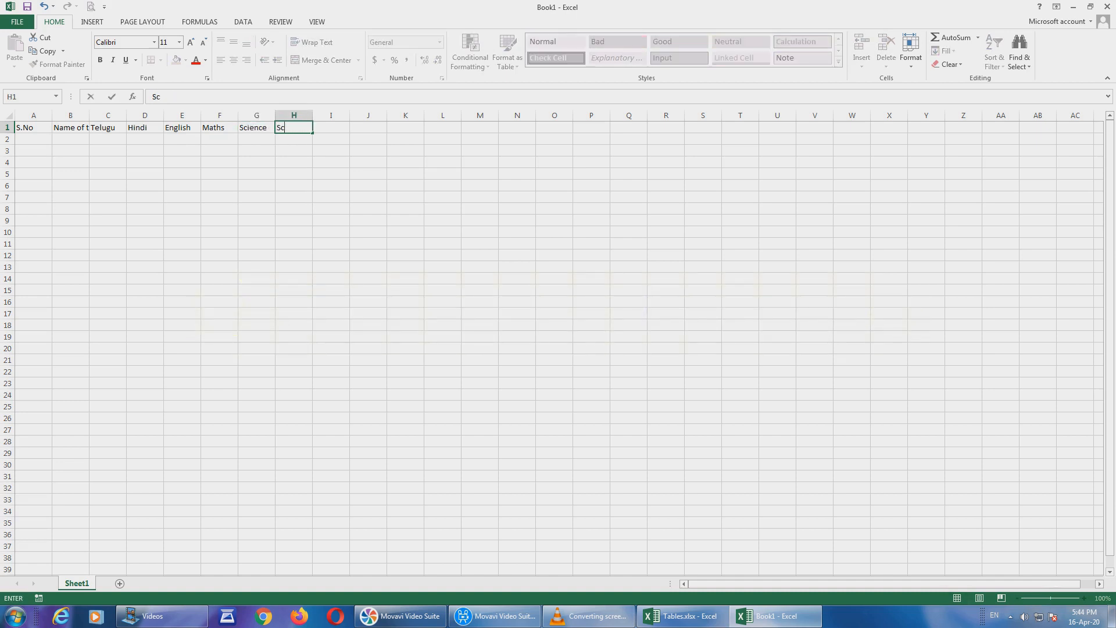
text(o)
key(BackSpace)
text(ocial)
key(Tab)
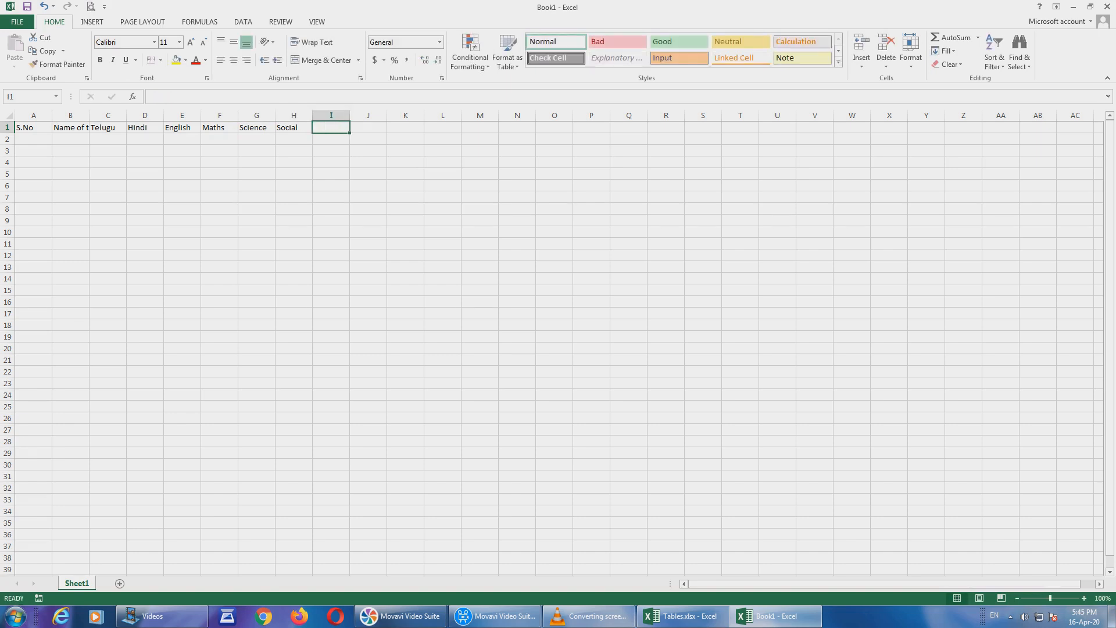
- Enter the headers Total, Average and Minima in cells I1 to K1
text(T)
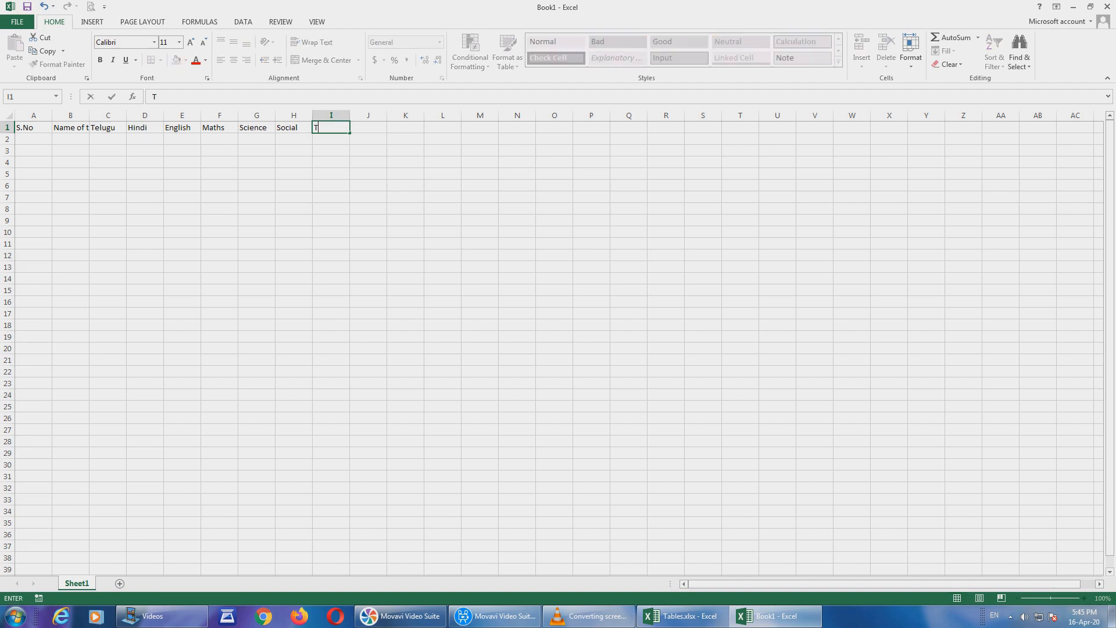
text(Total)
key(Tab)
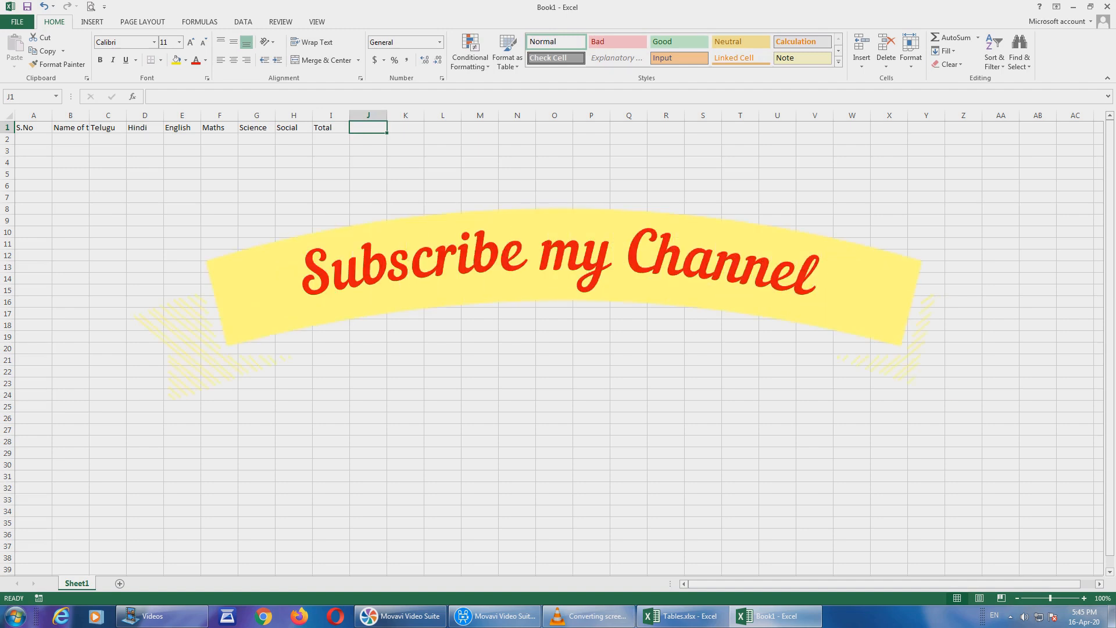
text(Average)
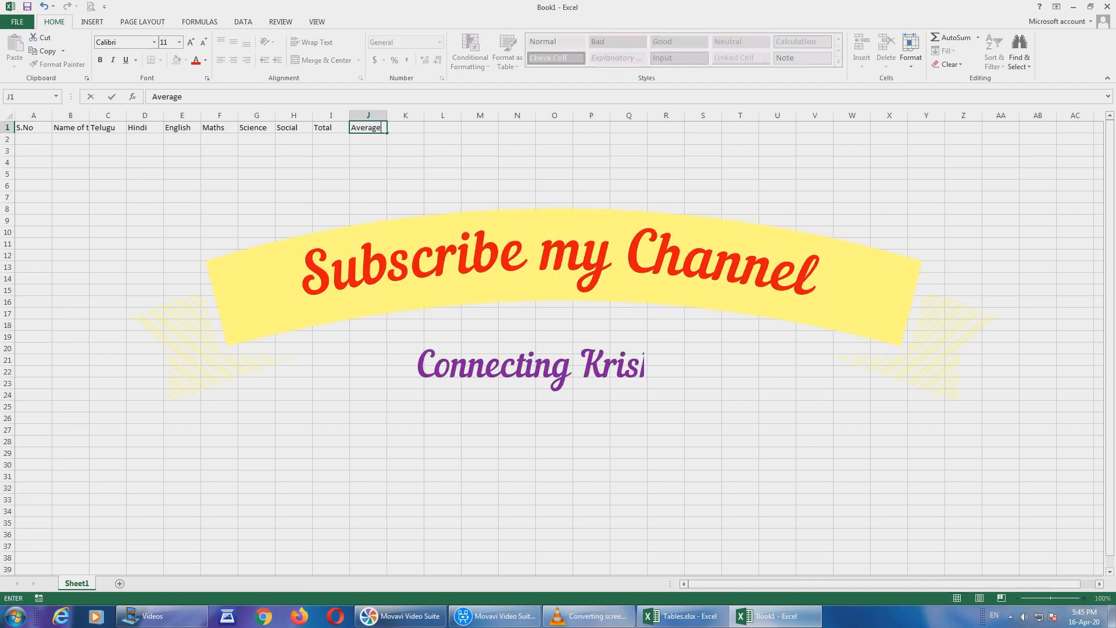
key(Tab)
text(Min)
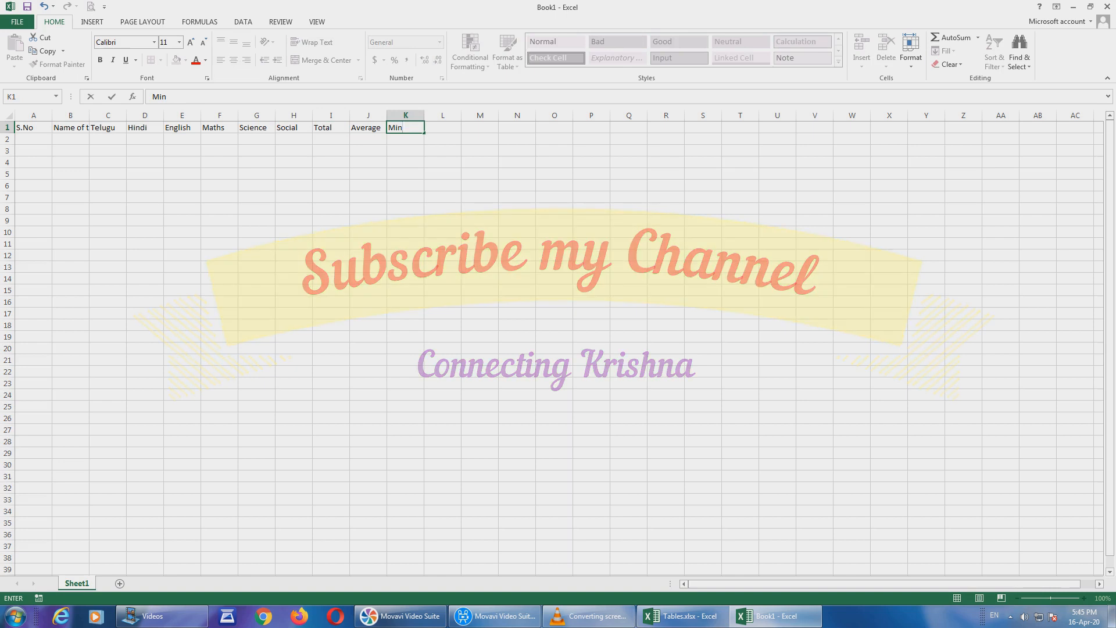
text(ima)
key(Tab)
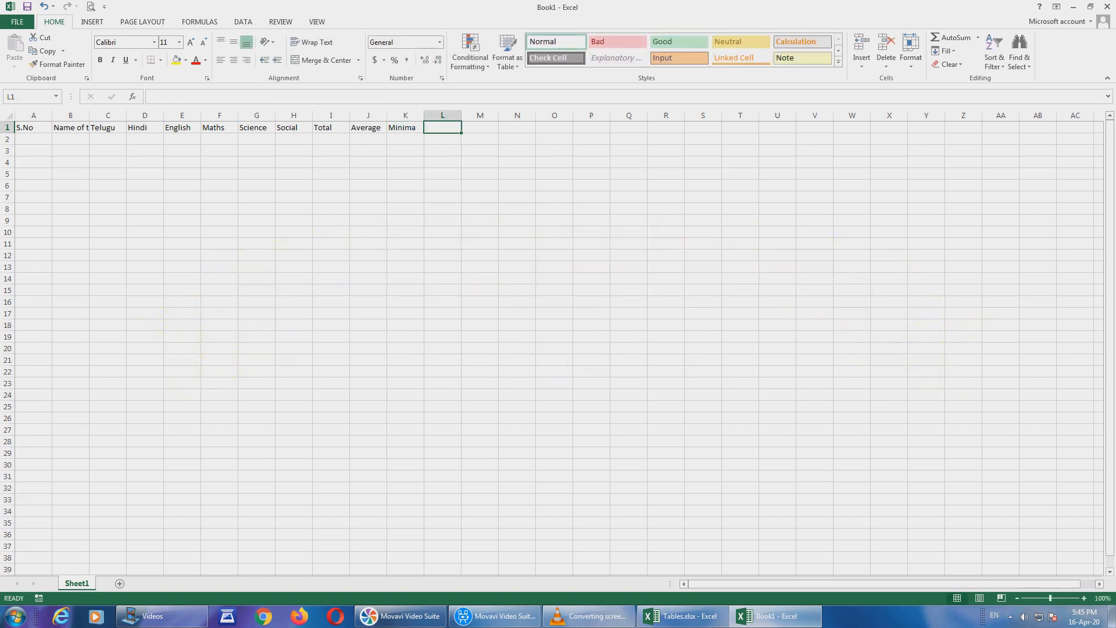
- Complete the header row with Maxima, Result and Grade in cells L1 to N1
text(Maxima)
key(Tab)
text(R)
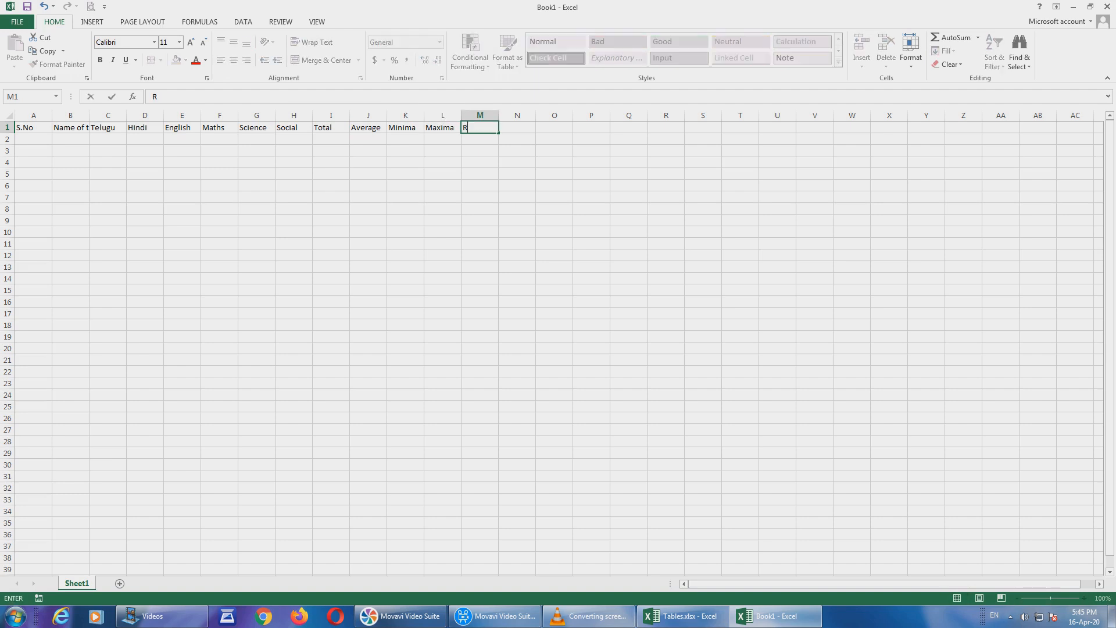
text(esult)
key(Tab)
text(Grade)
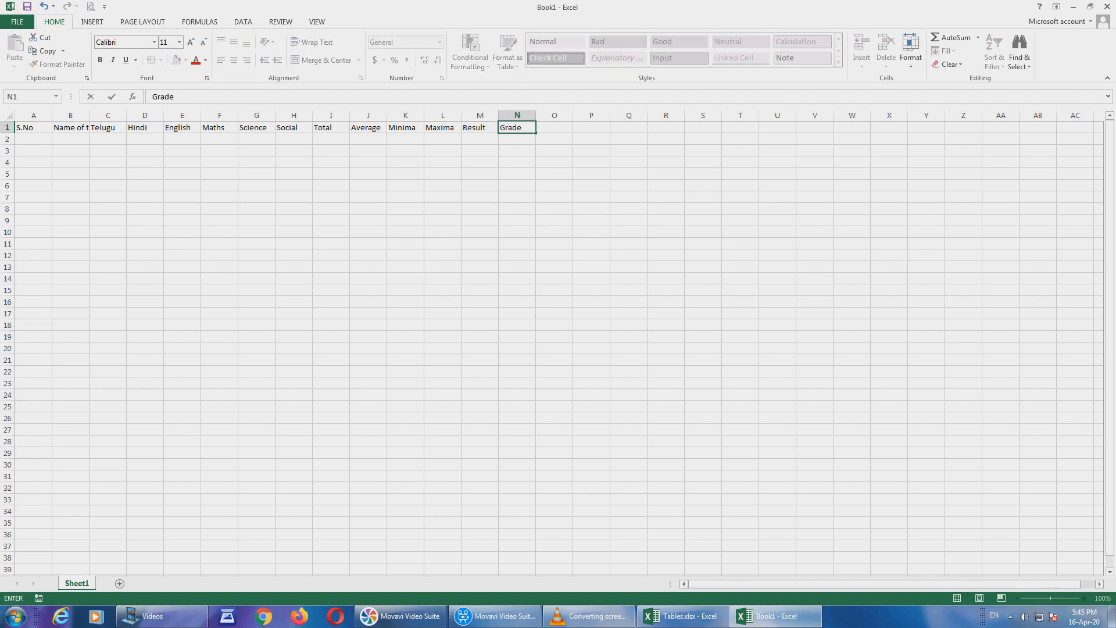
click(220, 244)
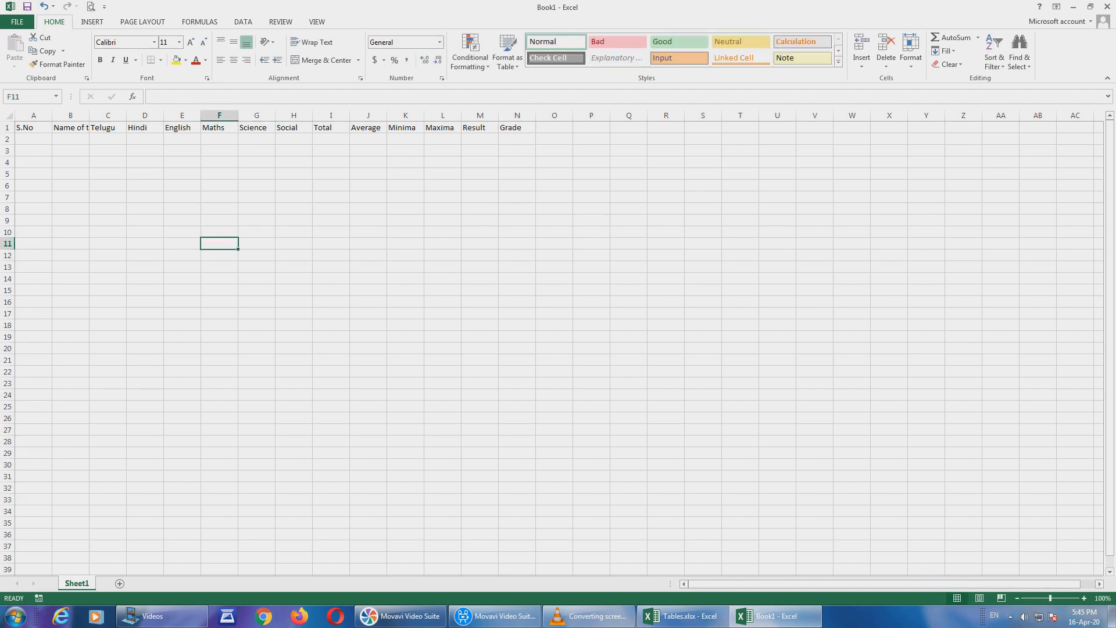
- Widen columns A to N together to one equal, larger width
click(33, 115)
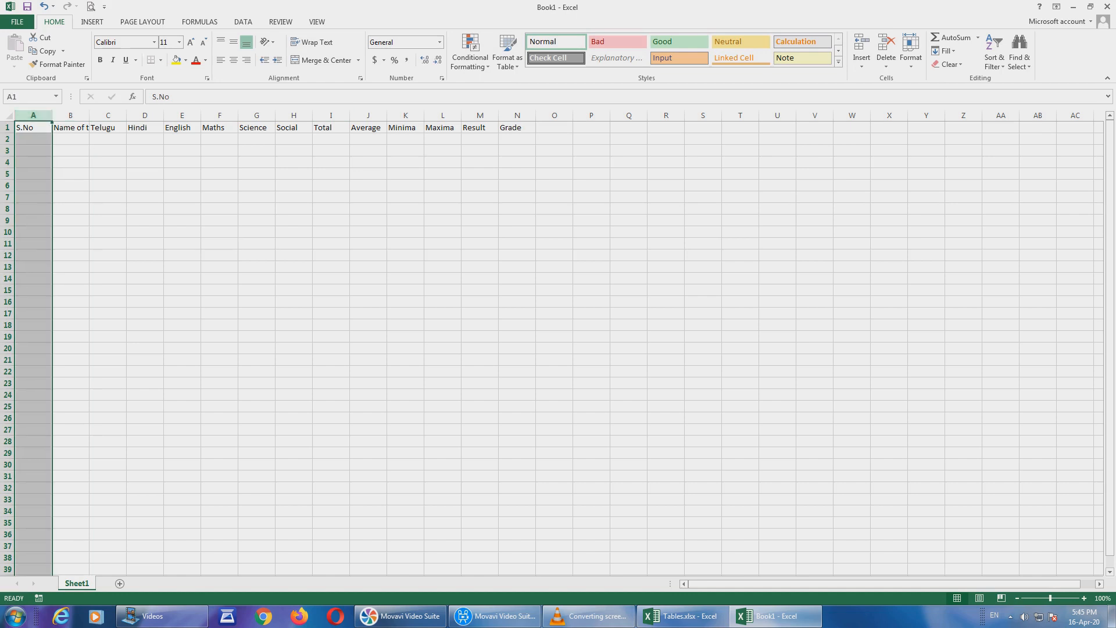
drag(33, 115, 535, 115)
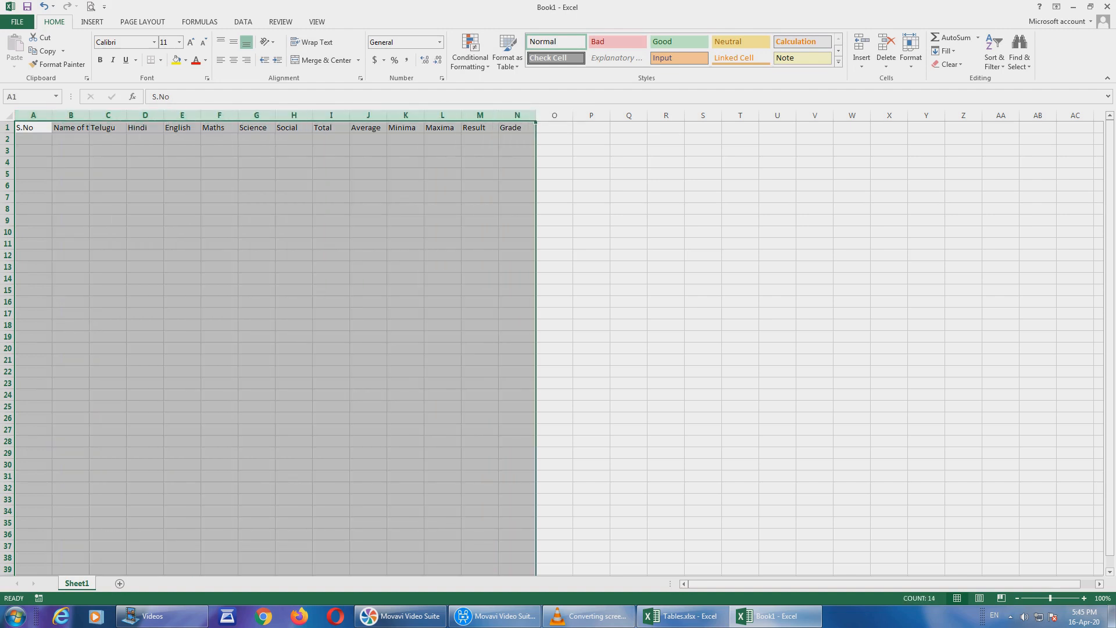
drag(200, 115, 216, 115)
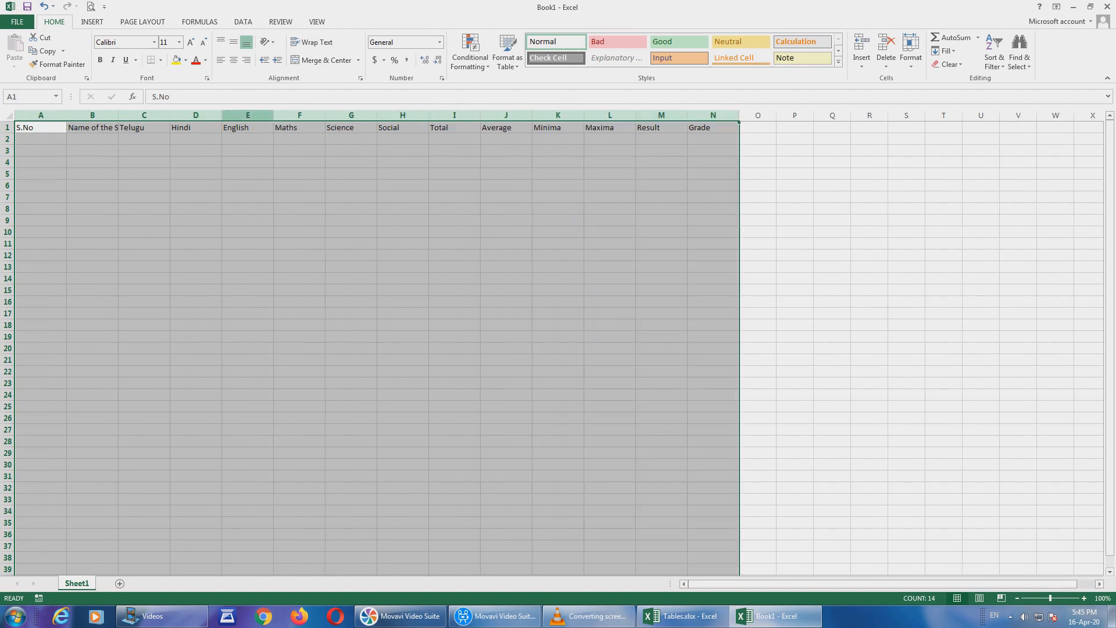
- Increase the height of rows 1 to 31 together to one equal, larger height
click(7, 139)
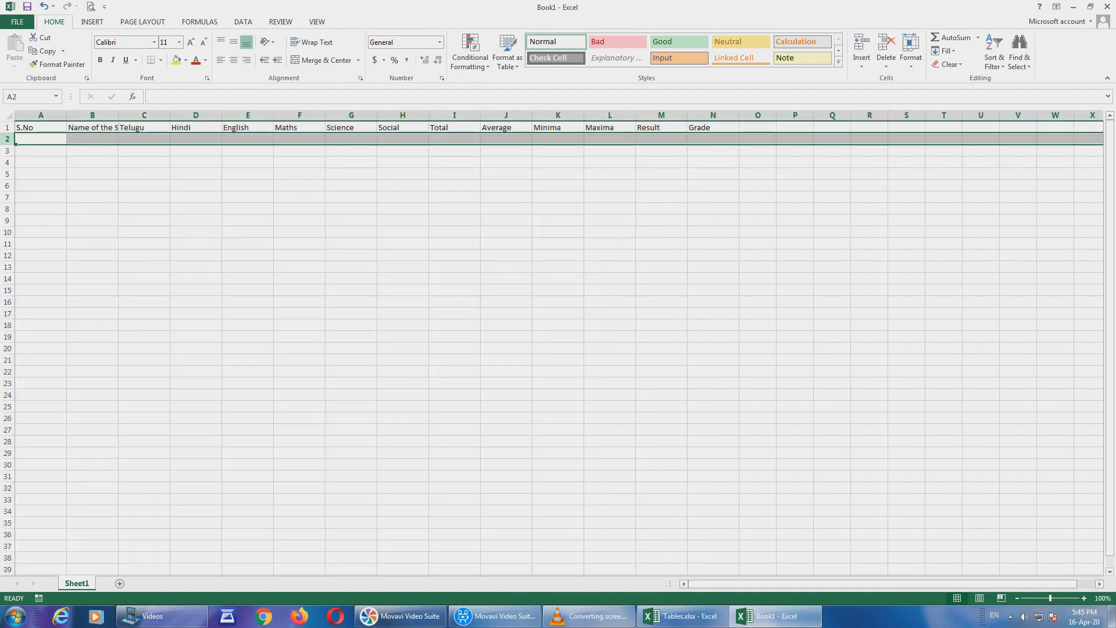
click(7, 128)
drag(7, 129, 7, 483)
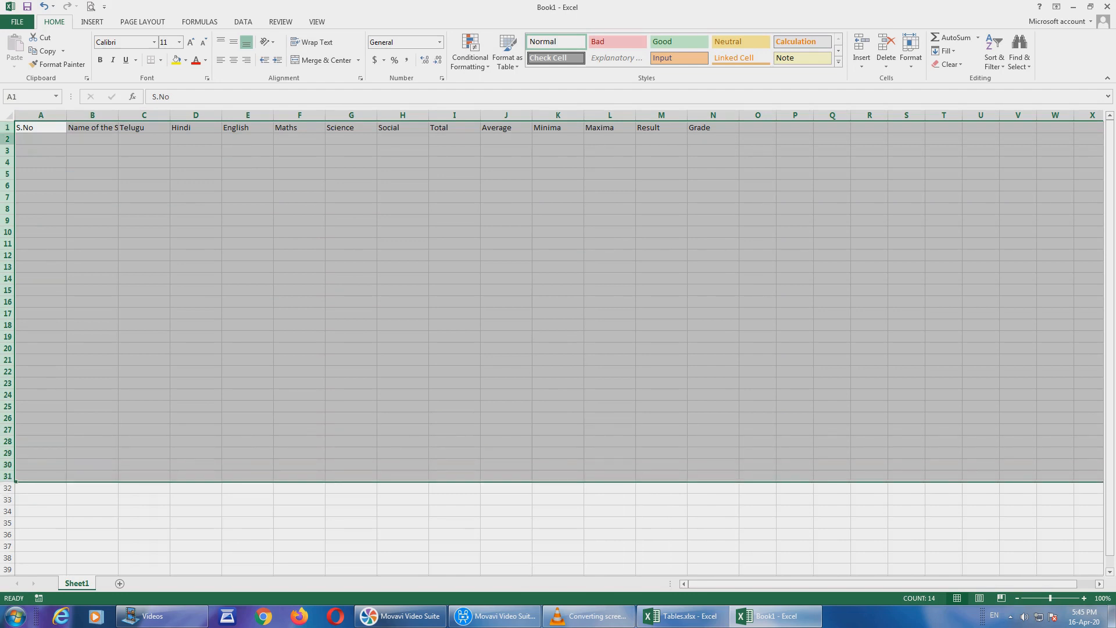
drag(7, 133, 7, 139)
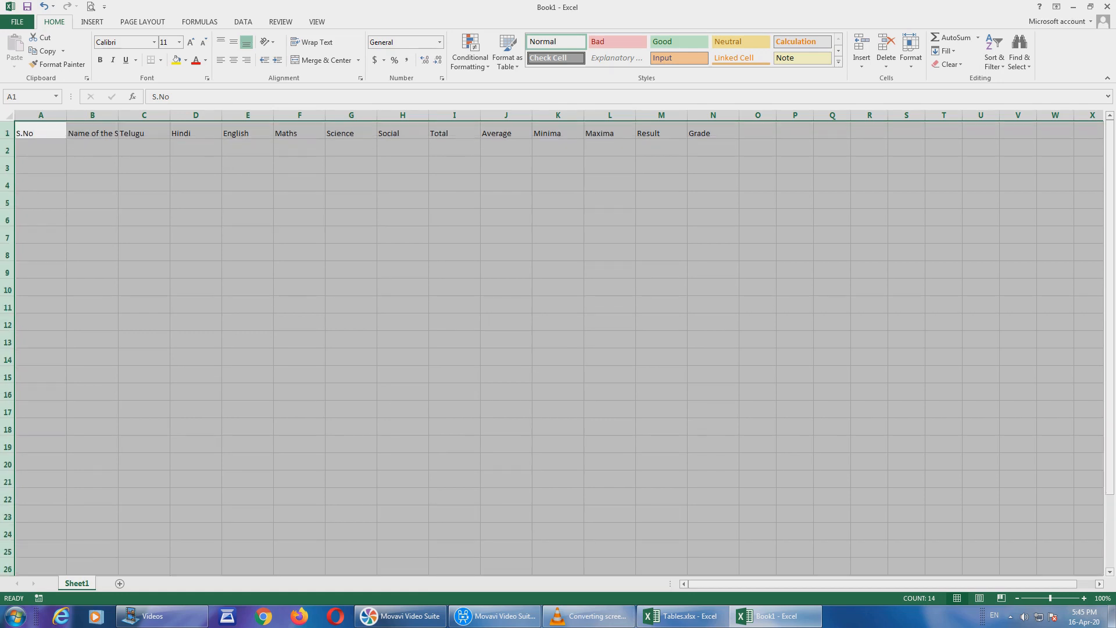
- Widen column B so that the header Name of the Student fits inside its cell
click(144, 115)
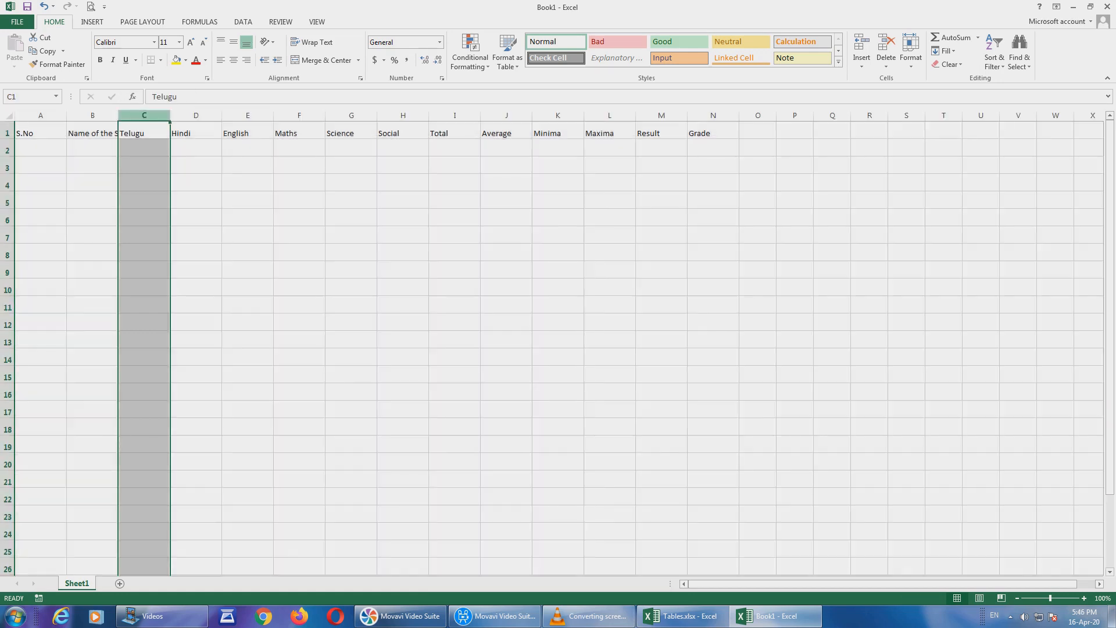
drag(119, 115, 165, 115)
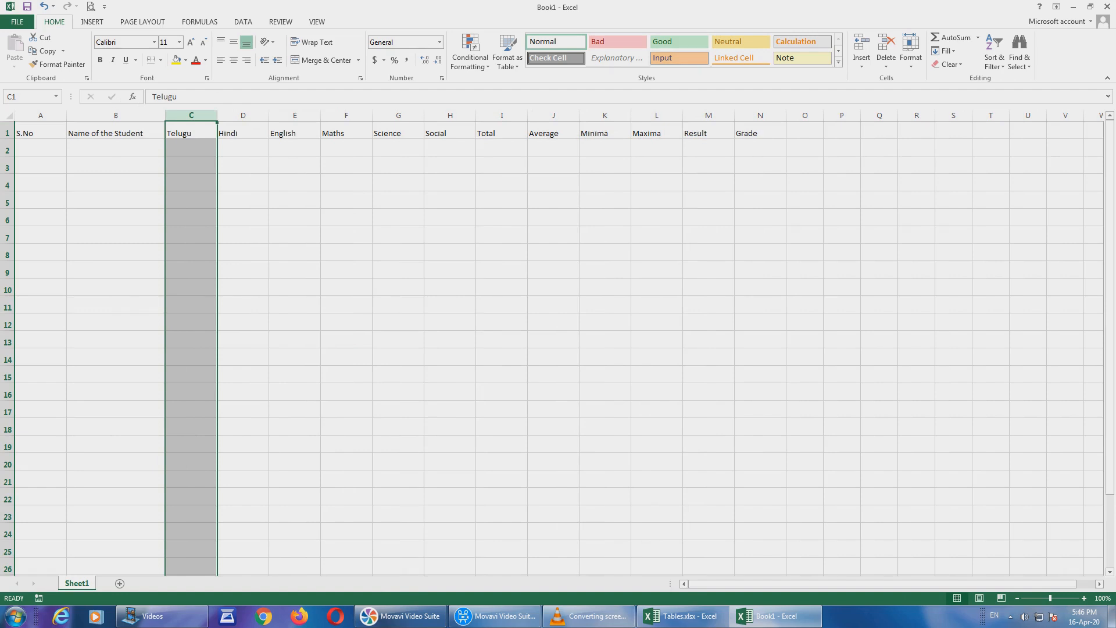
click(116, 217)
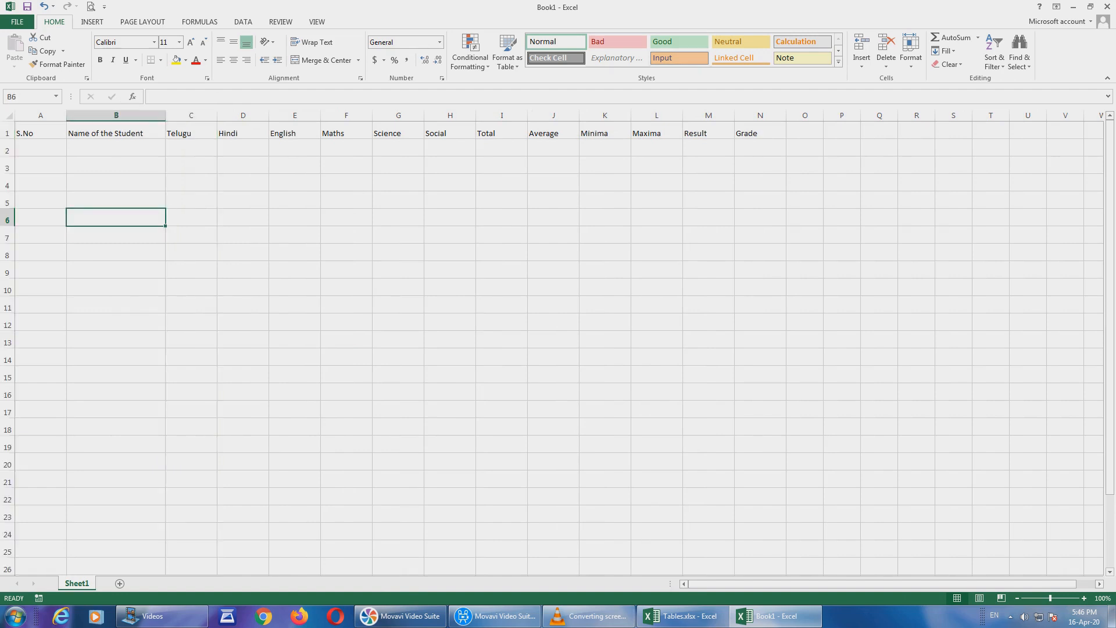
- Fill the S.No header cell A1 with standard green and colour its text red
click(41, 131)
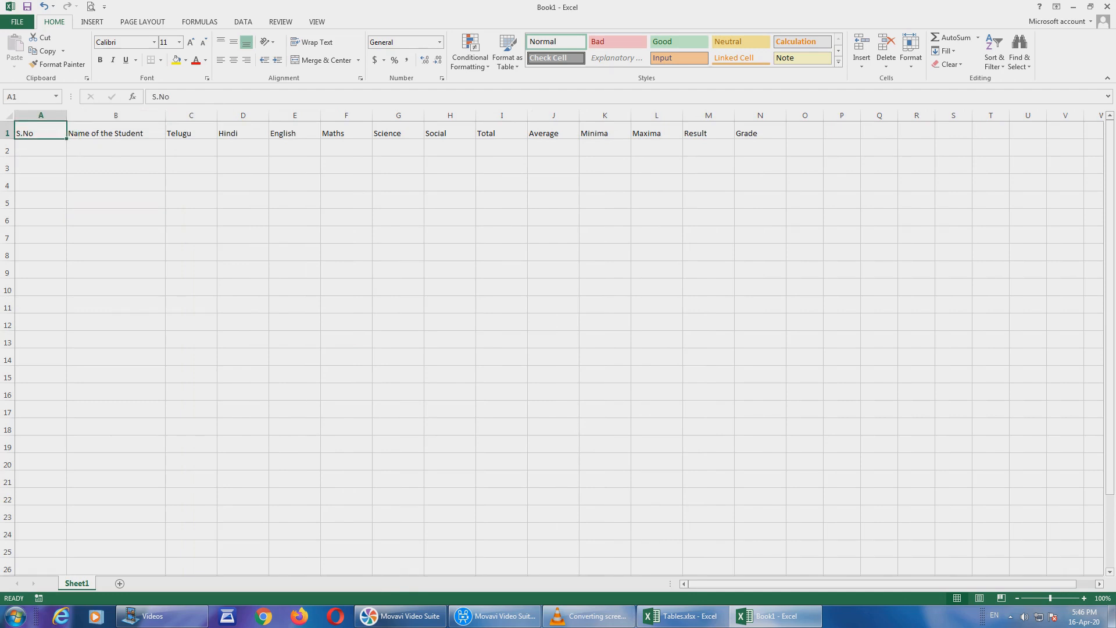
click(206, 60)
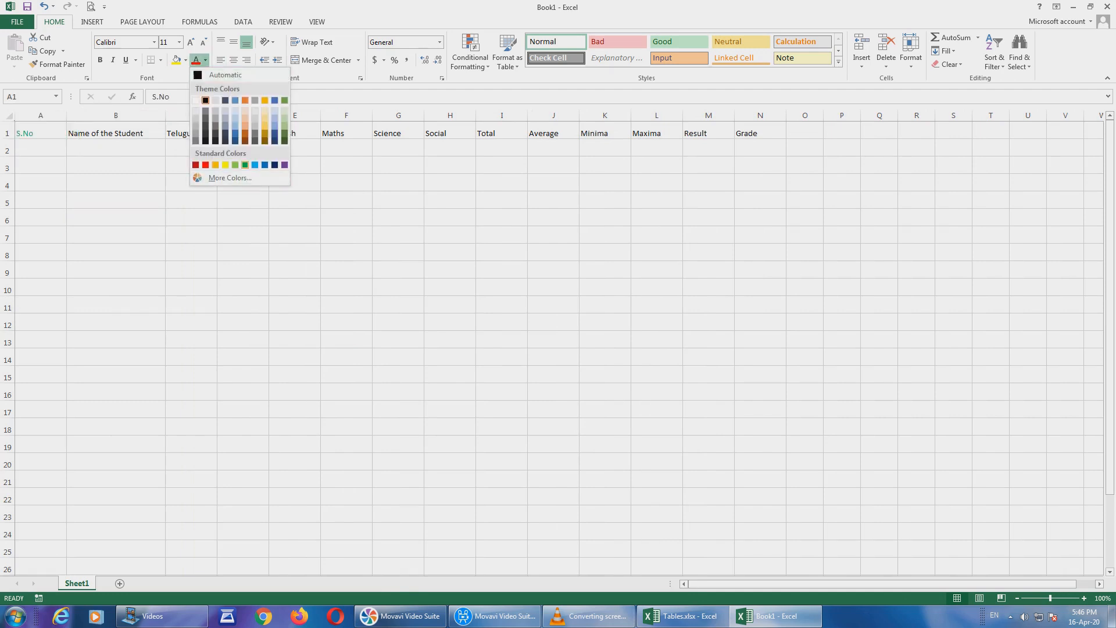
click(245, 164)
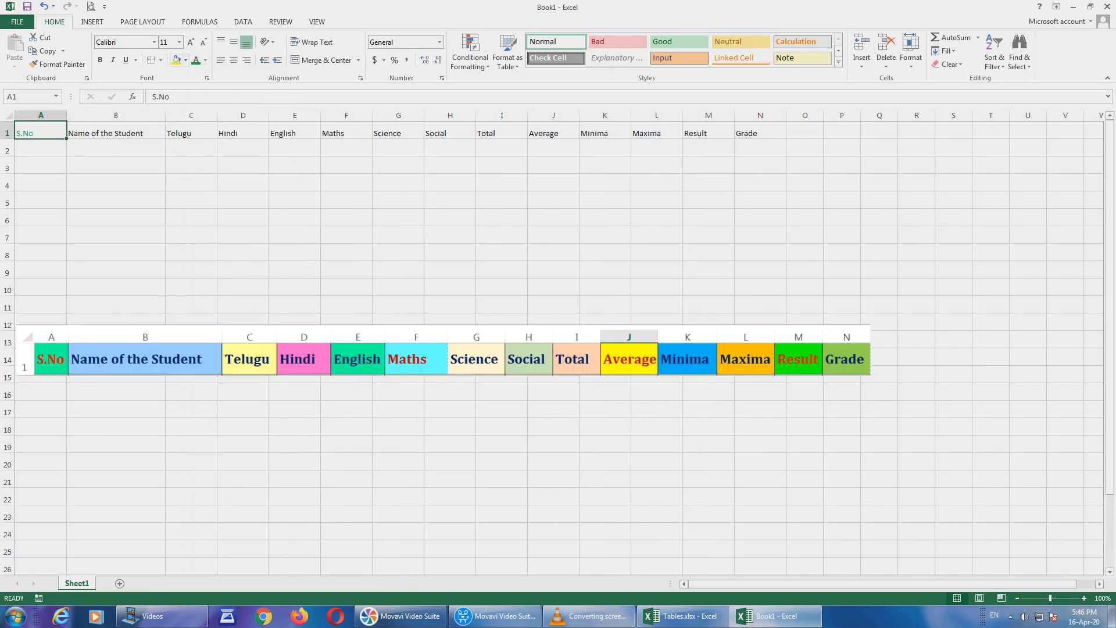
click(185, 60)
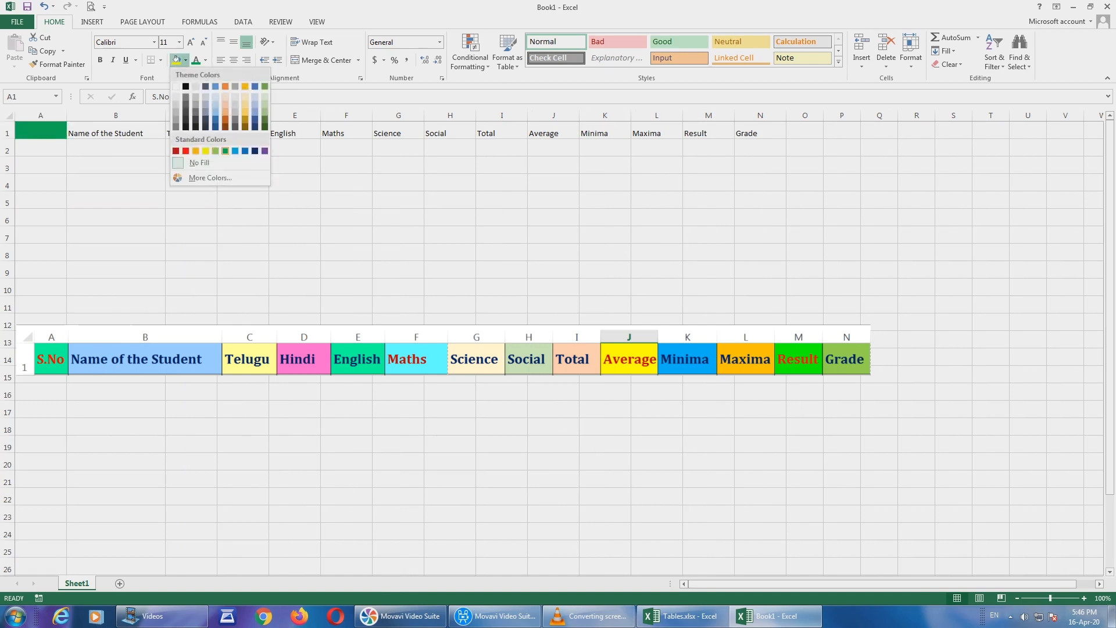
click(225, 151)
click(205, 59)
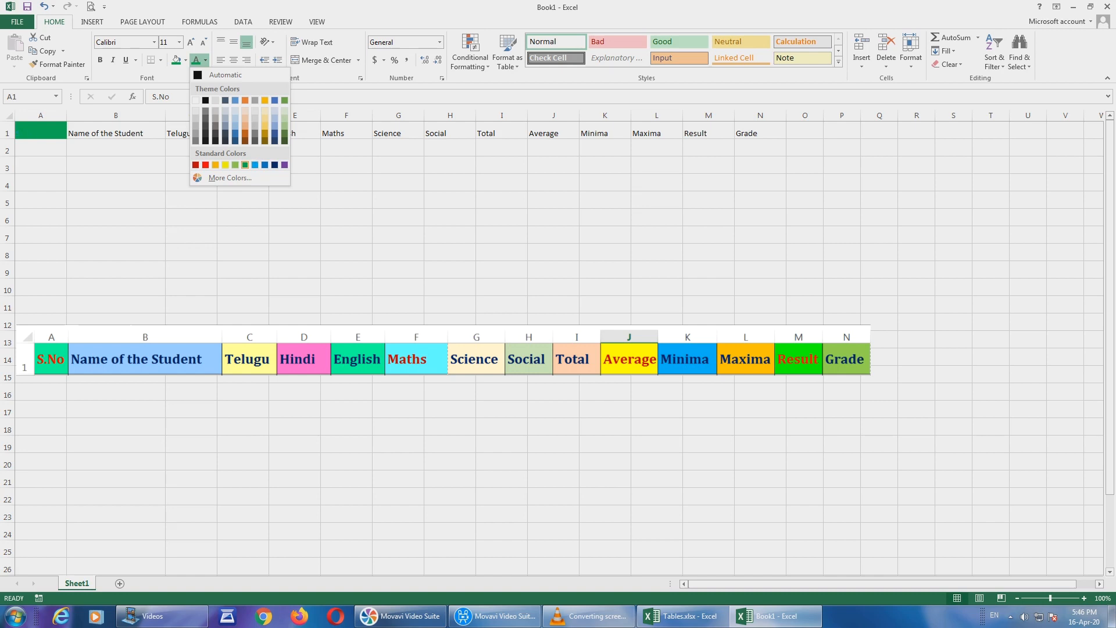
click(205, 165)
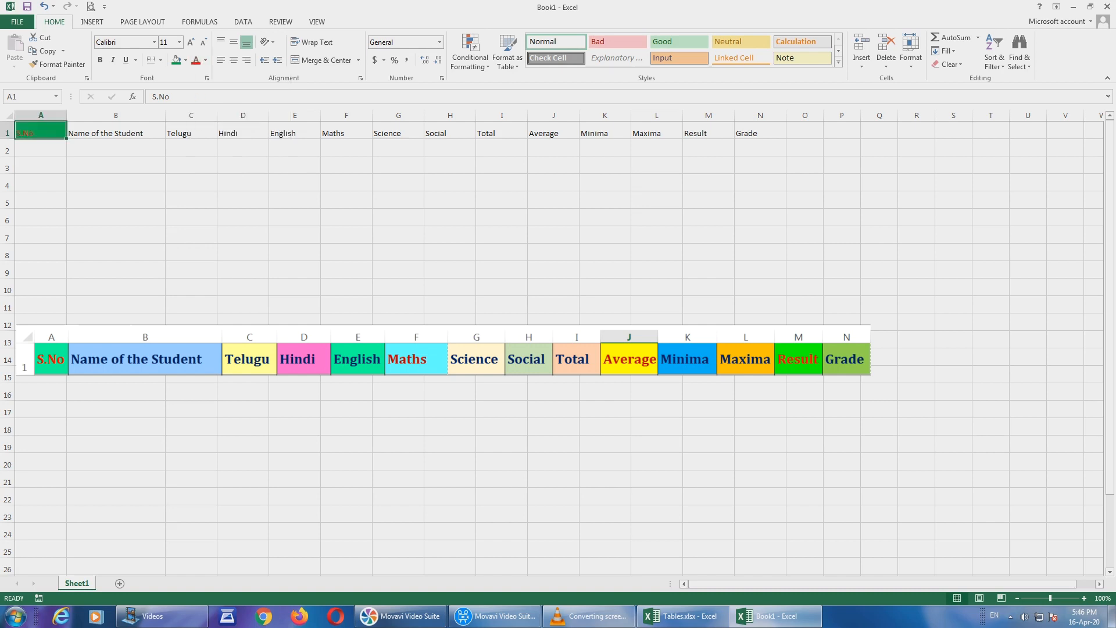
- Set the font size to 14 for cell A1 and the rest of header row 1
click(179, 42)
click(165, 110)
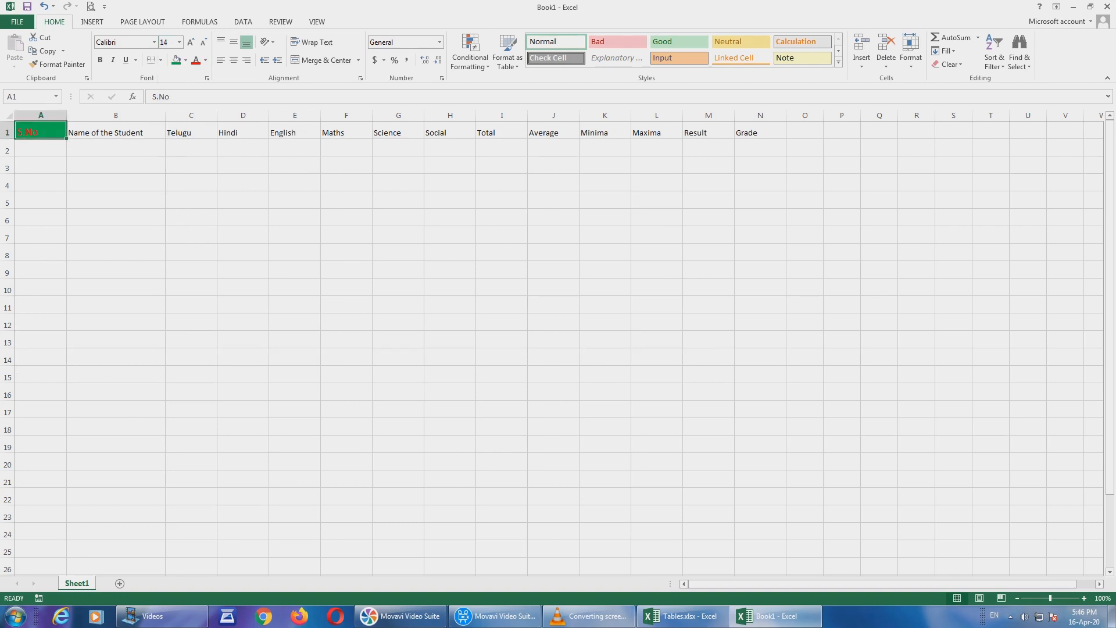
click(7, 132)
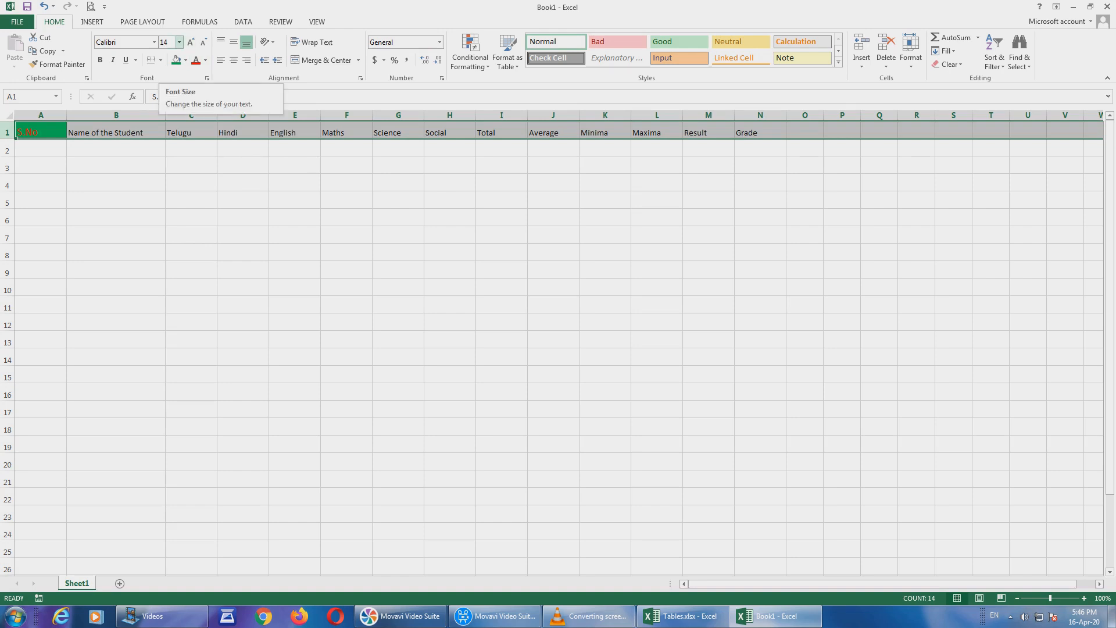
click(179, 42)
click(166, 111)
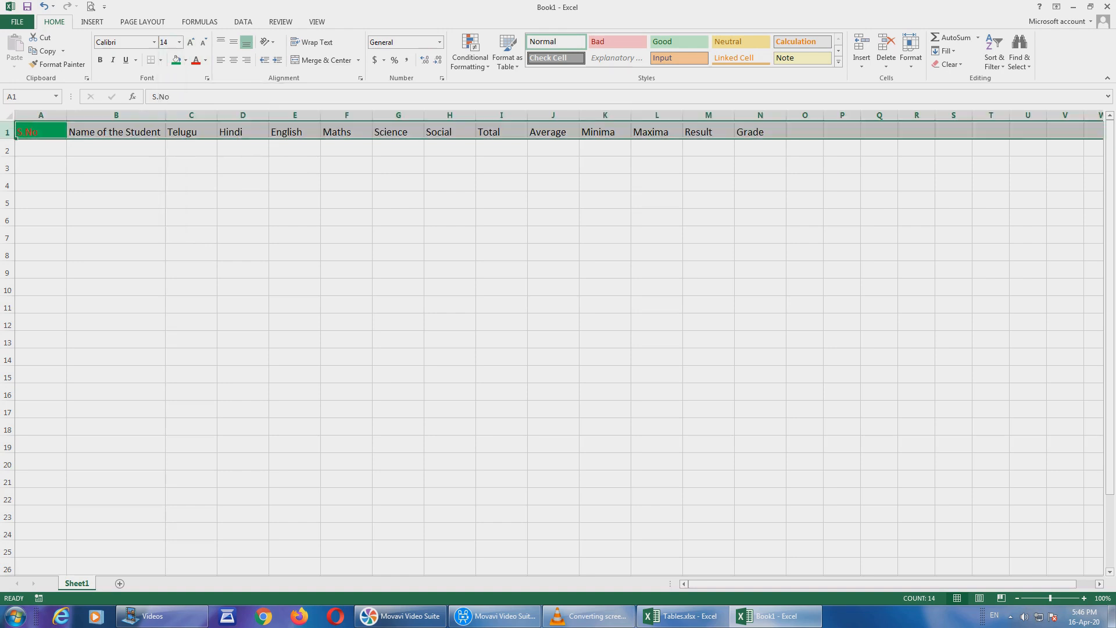
- Widen column B slightly more to leave room around the enlarged Name of the Student header
click(116, 132)
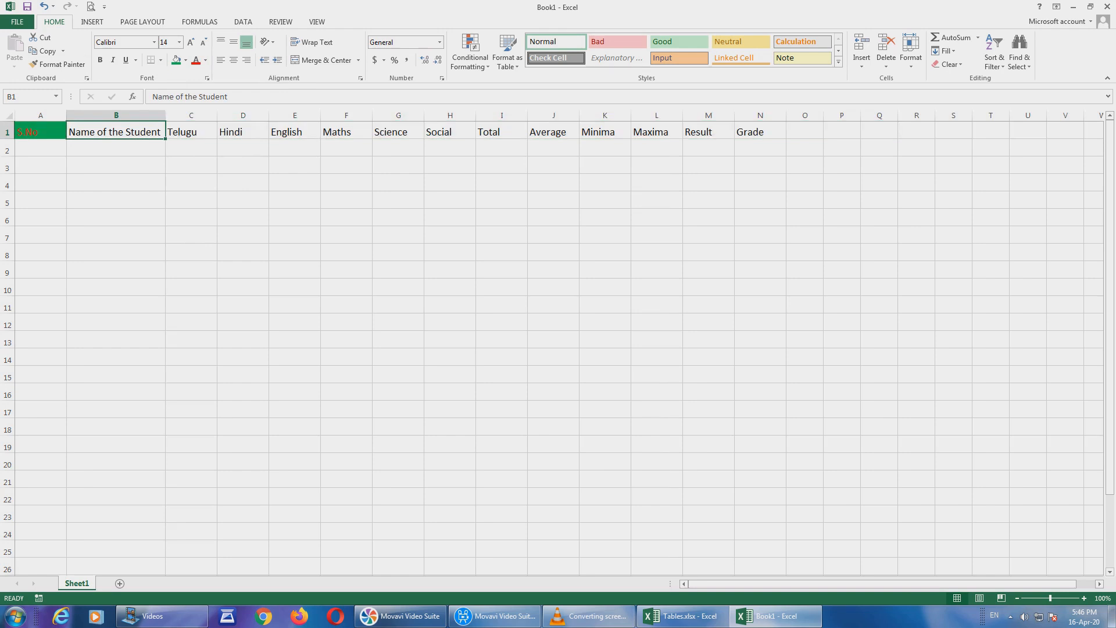
drag(166, 115, 181, 115)
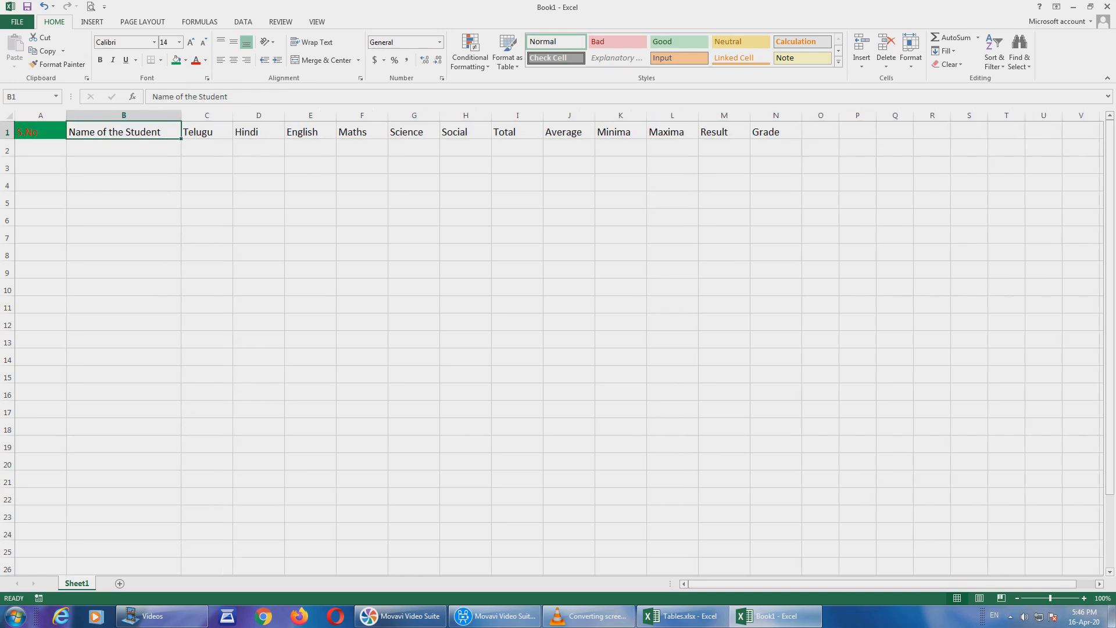
click(7, 132)
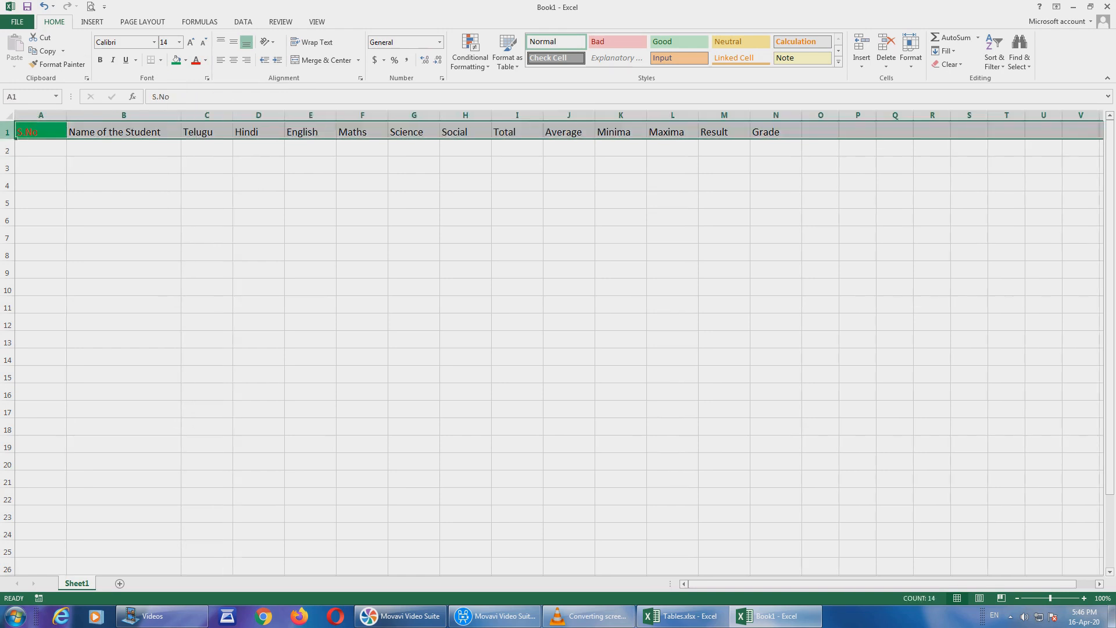
- Switch to the Tables.xlsx workbook and copy the student names and subject marks in B2:H31 of the Student Table sheet
click(34, 150)
right_click(35, 148)
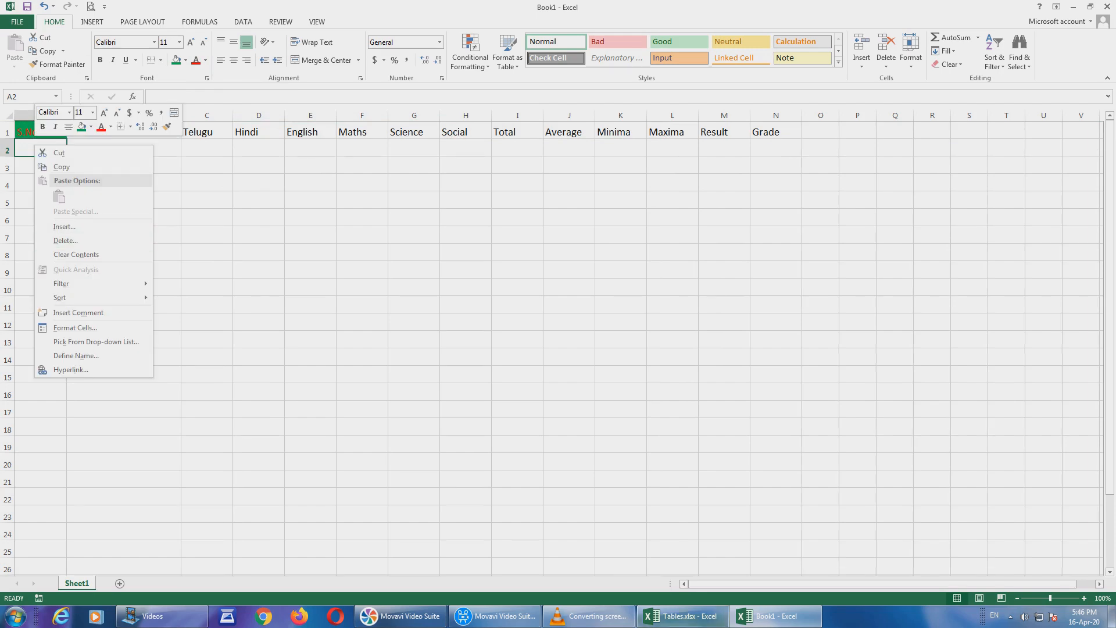
click(680, 617)
drag(87, 158, 417, 538)
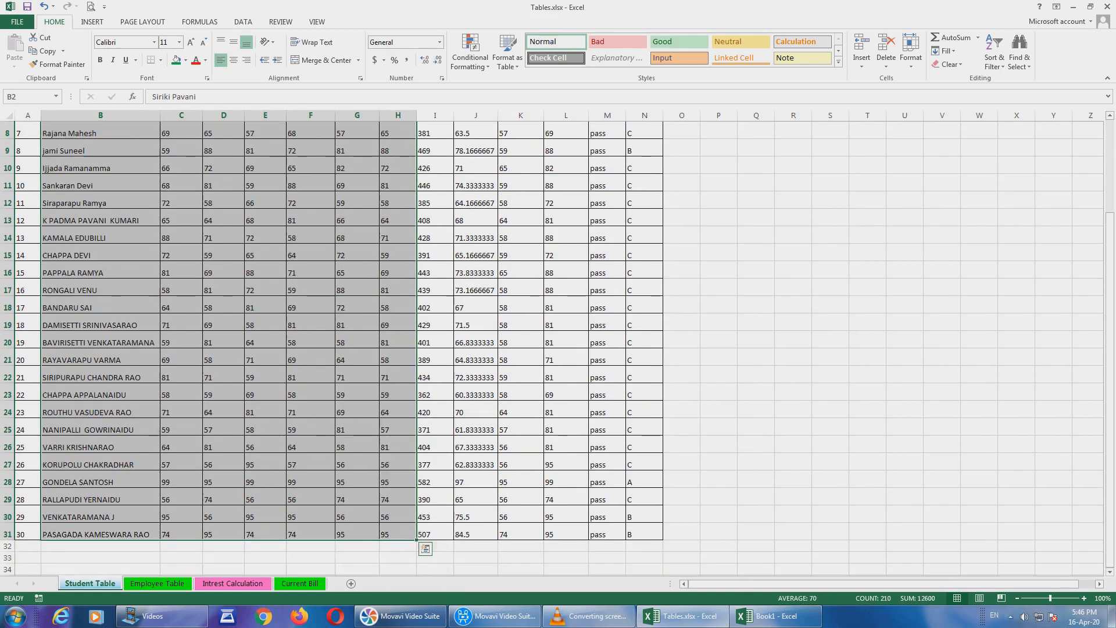
key(ctrl+c)
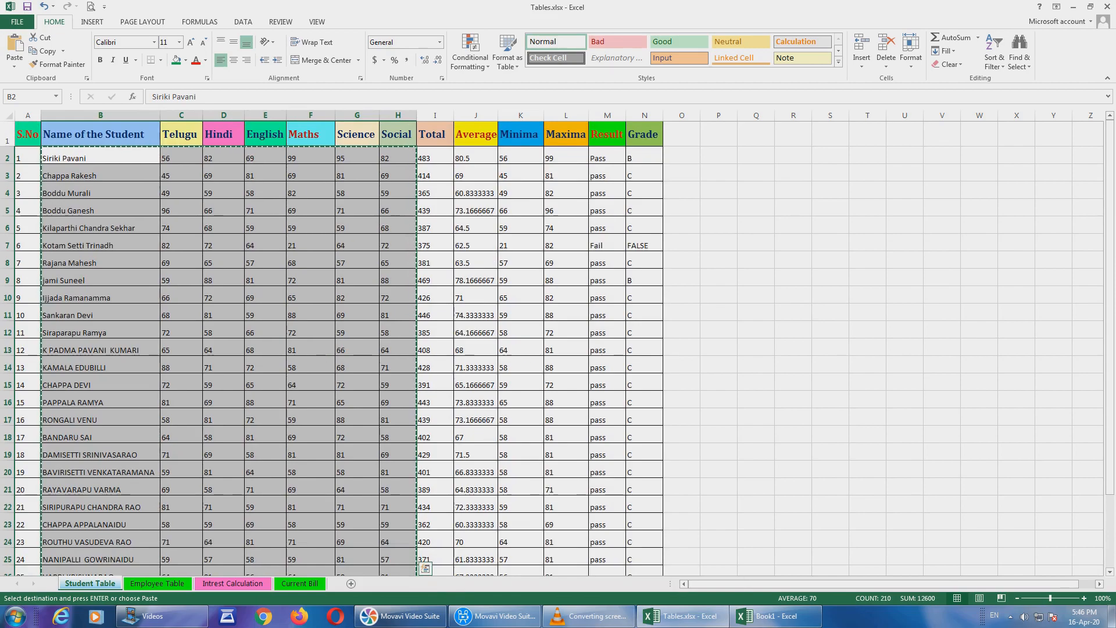
- Return to Book1 and paste the copied student names and marks starting at cell B2
key(alt+Tab)
click(777, 616)
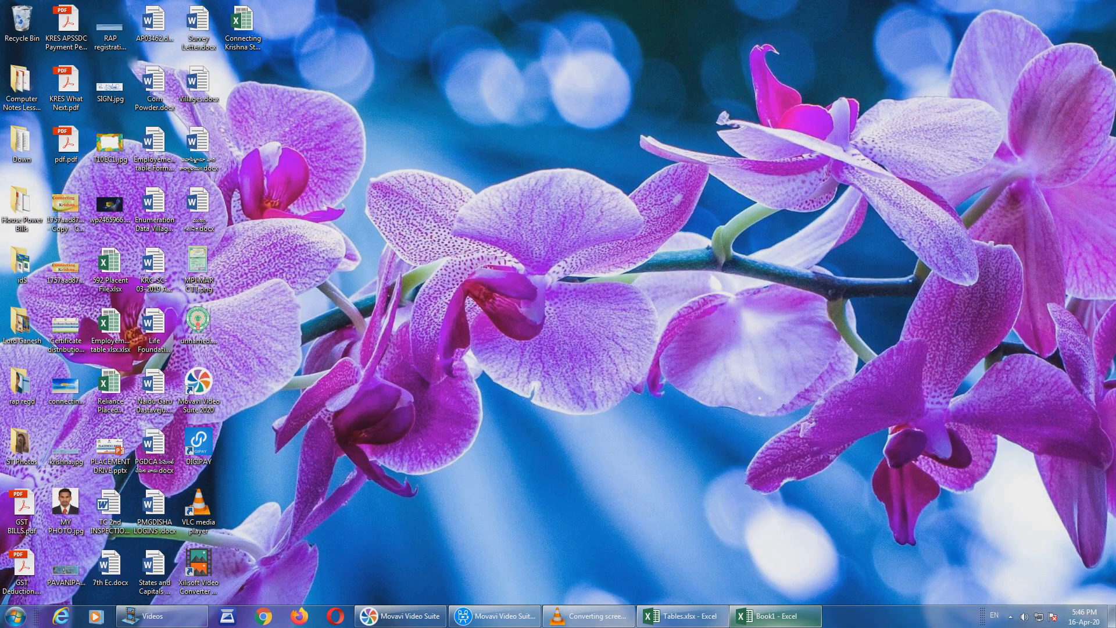
click(777, 616)
right_click(29, 148)
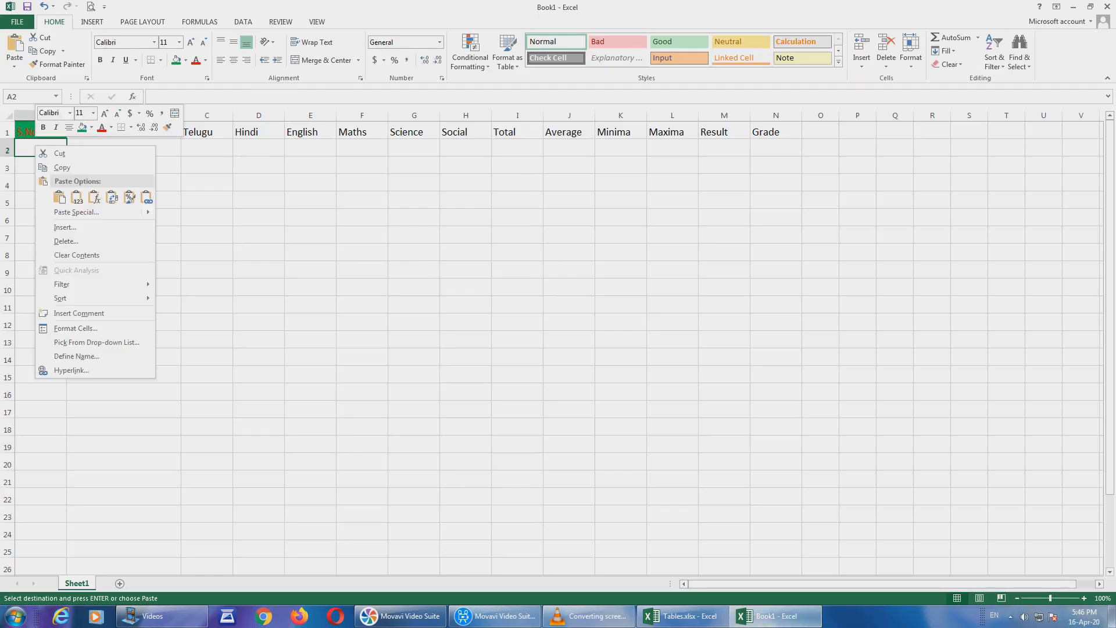
click(58, 196)
key(Escape)
click(90, 149)
right_click(90, 148)
click(115, 201)
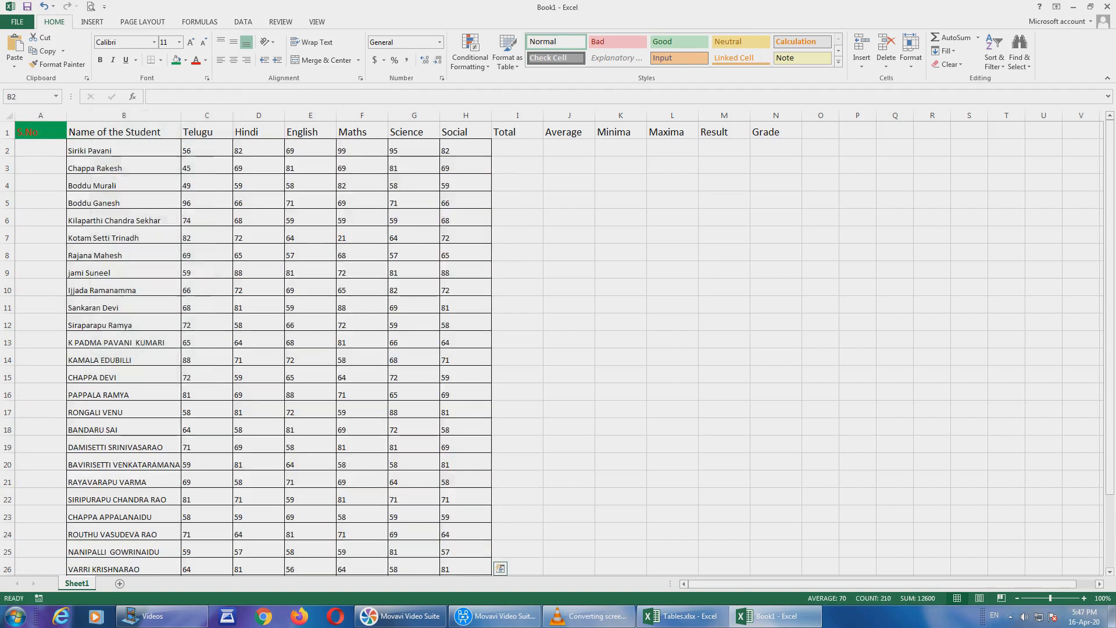
- Enter 1 in cell A2 and fill the serial numbers down as a series to 30 in cell A31
click(41, 149)
text(1)
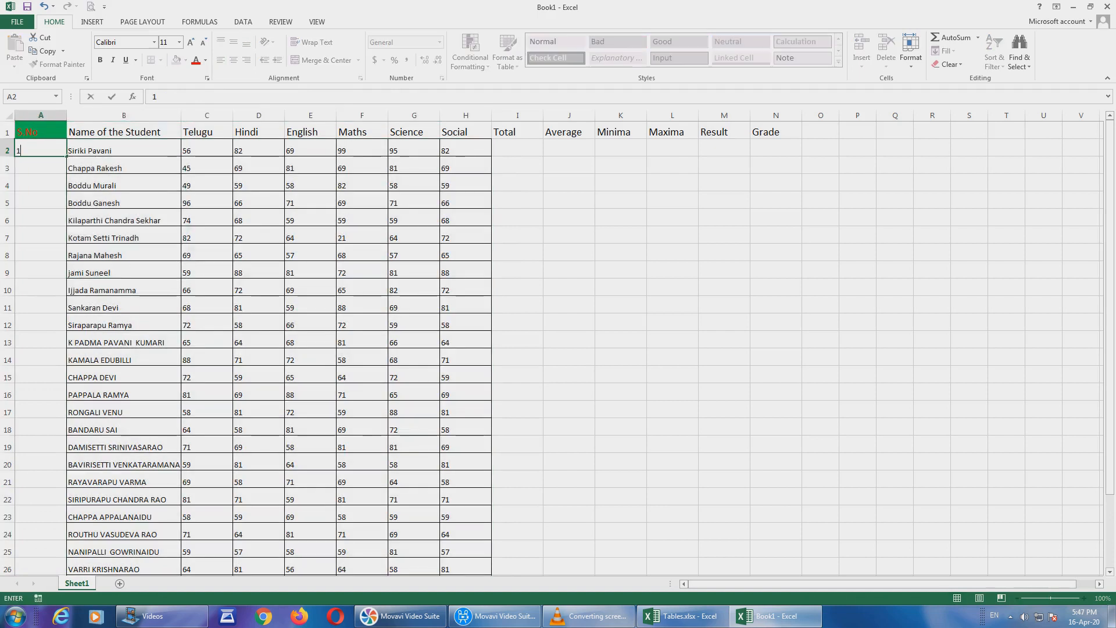
key(ctrl+Return)
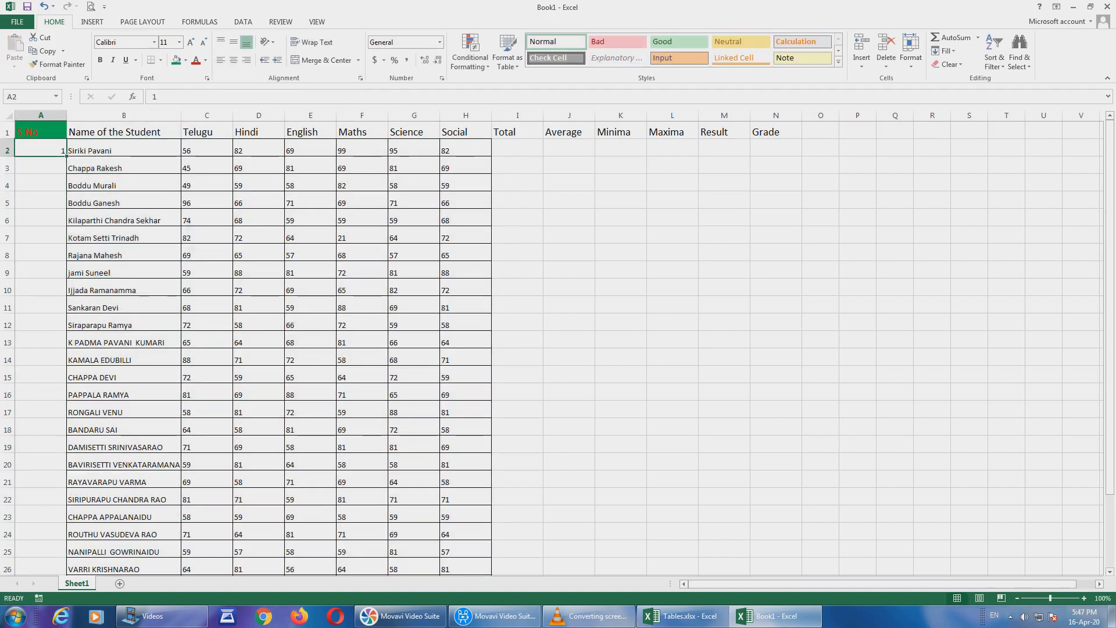
drag(66, 156, 66, 156)
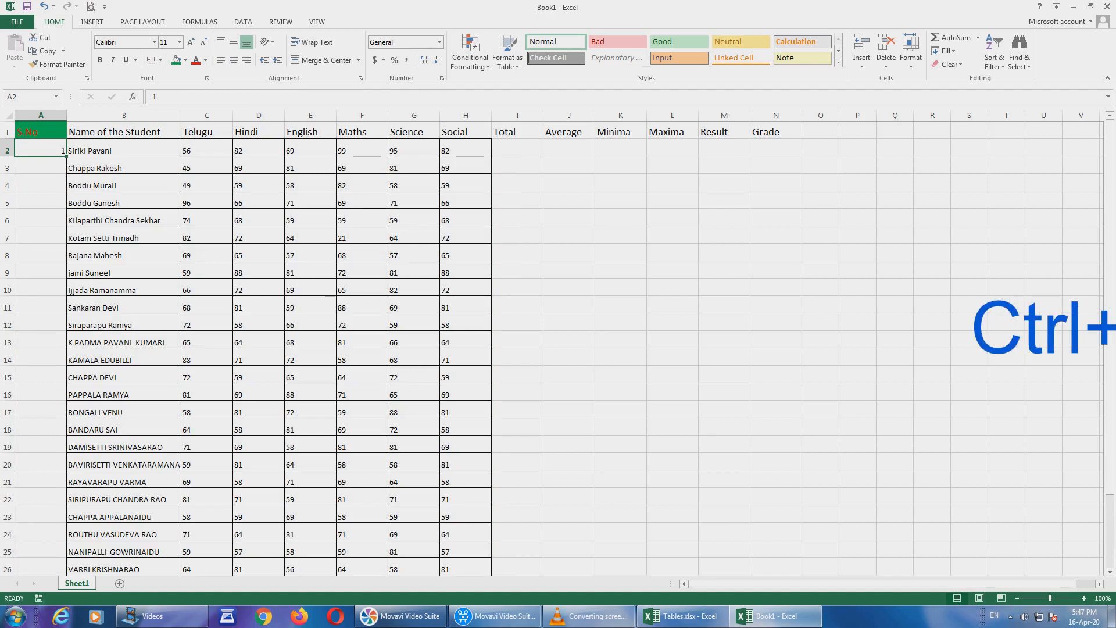
drag(66, 156, 71, 407)
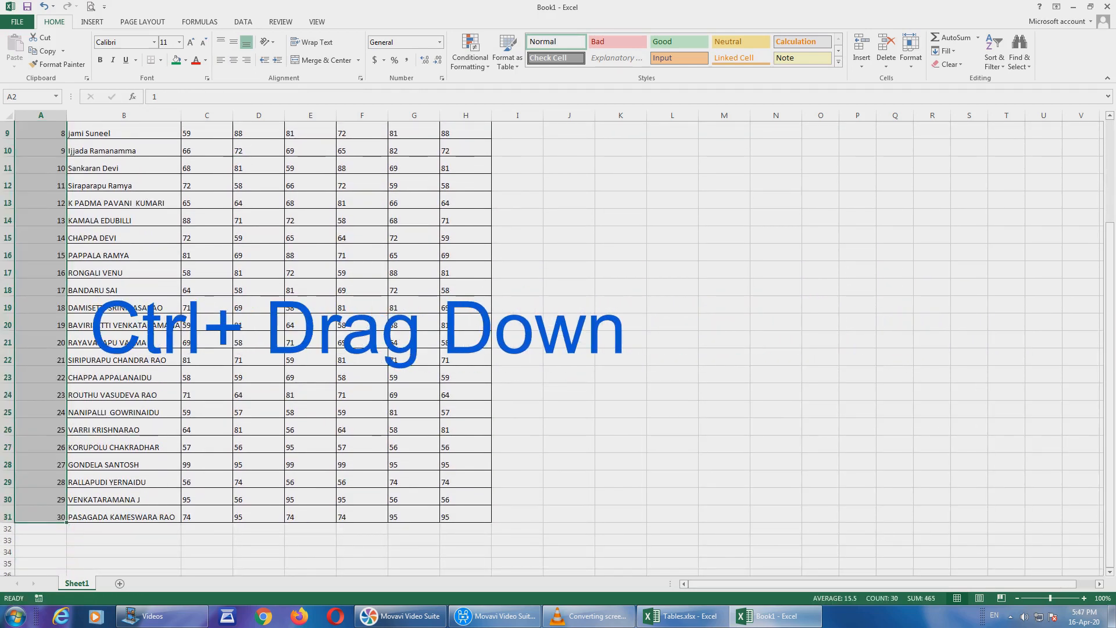
scroll(71, 407, up, 3)
- Switch to Tables.xlsx and copy the coloured header row A1:N1 of the Student Table sheet
click(517, 148)
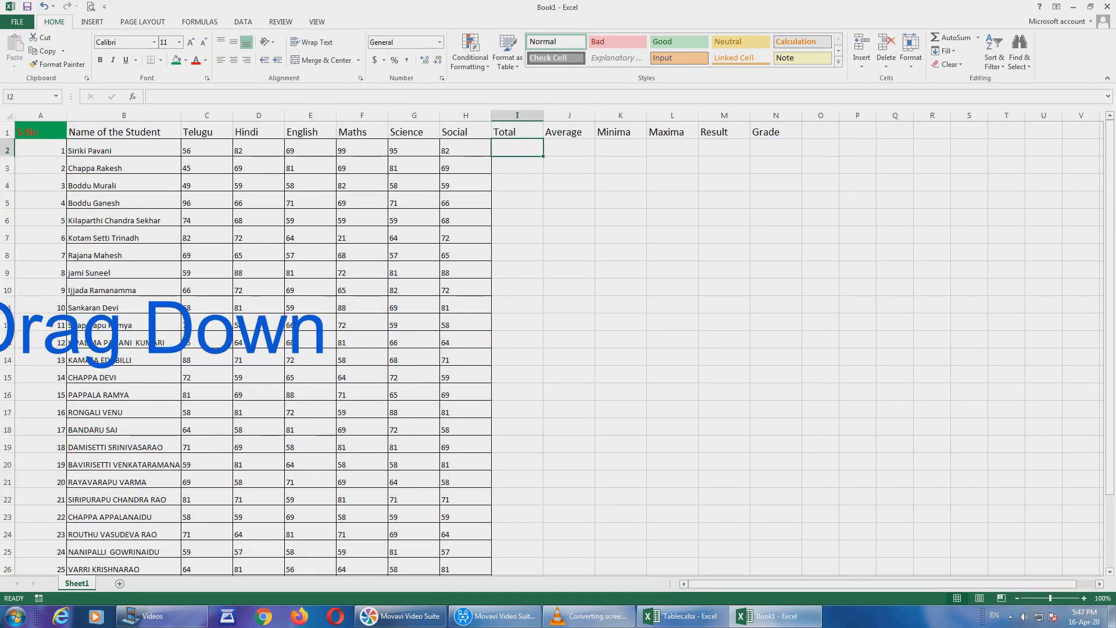
click(40, 132)
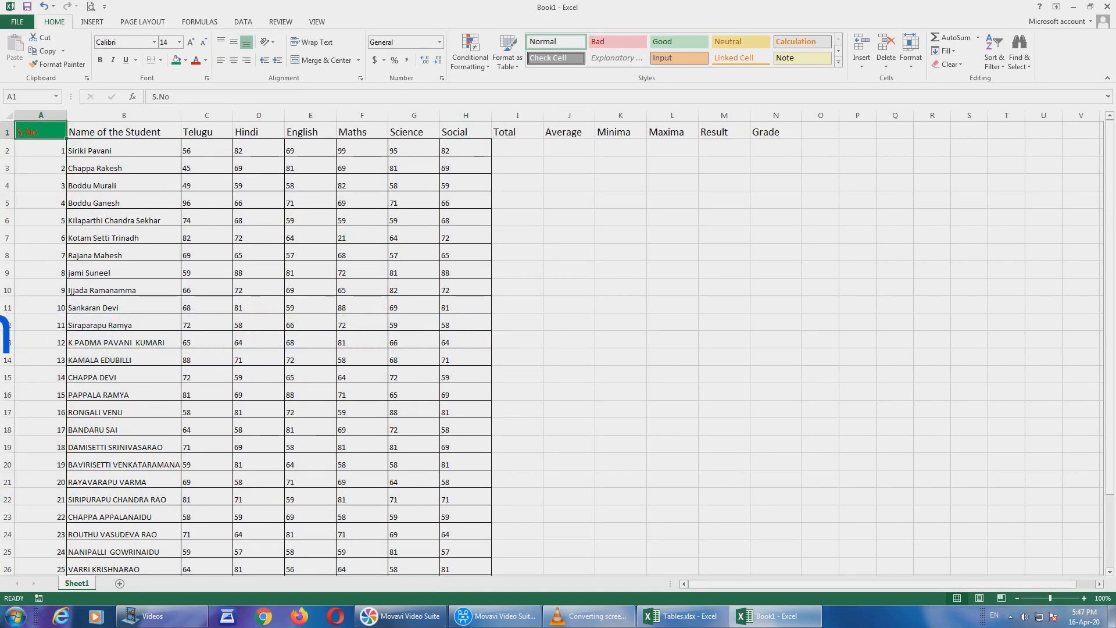
click(684, 618)
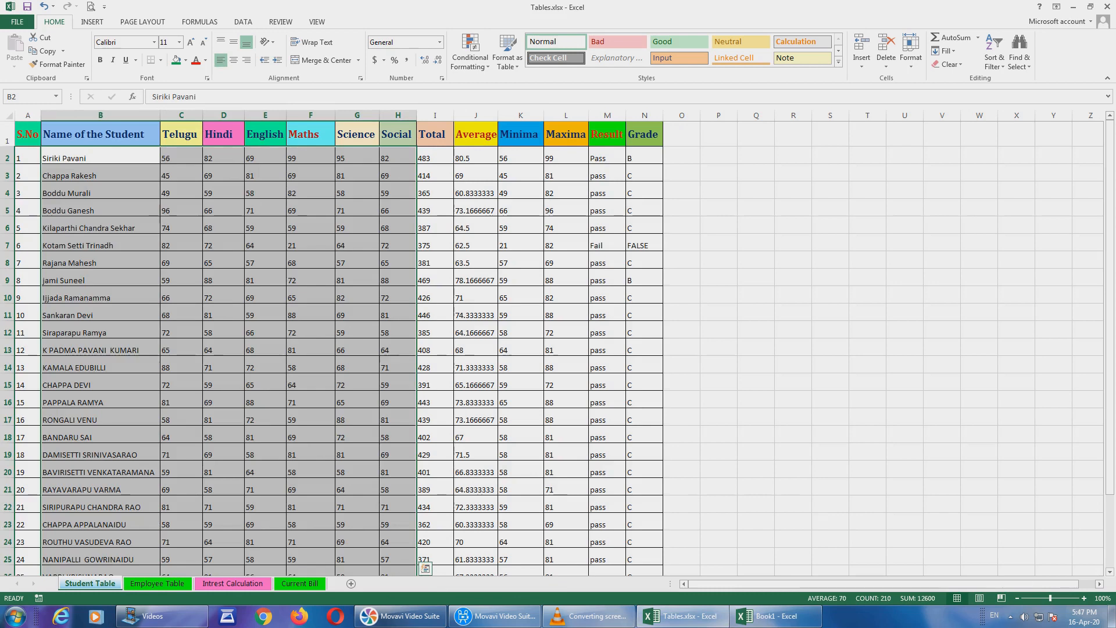
click(28, 134)
drag(28, 135, 643, 134)
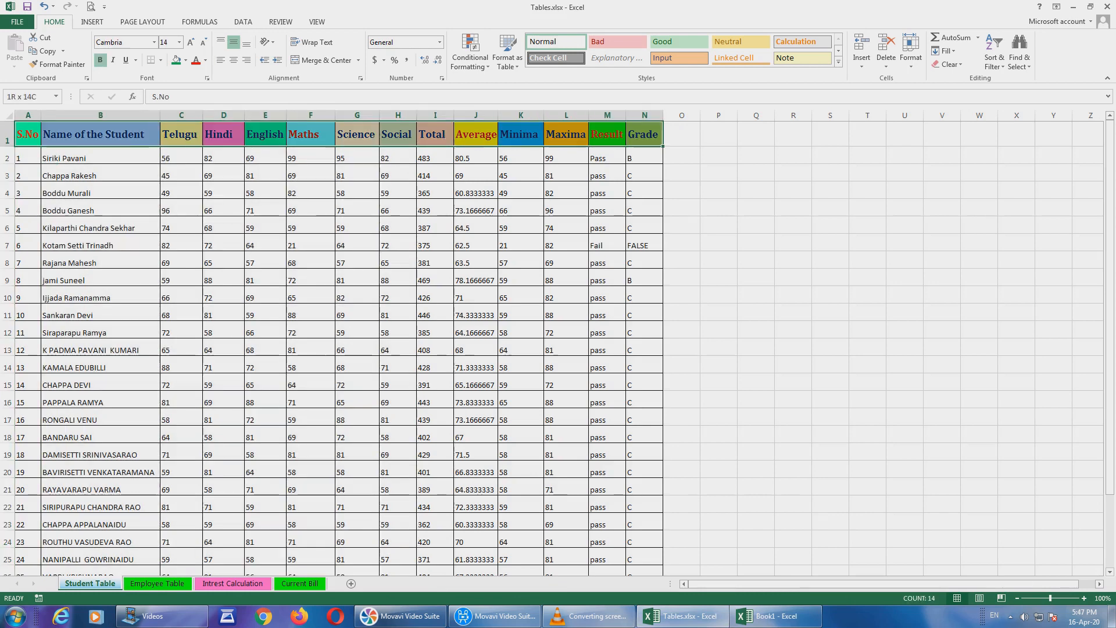
key(ctrl+c)
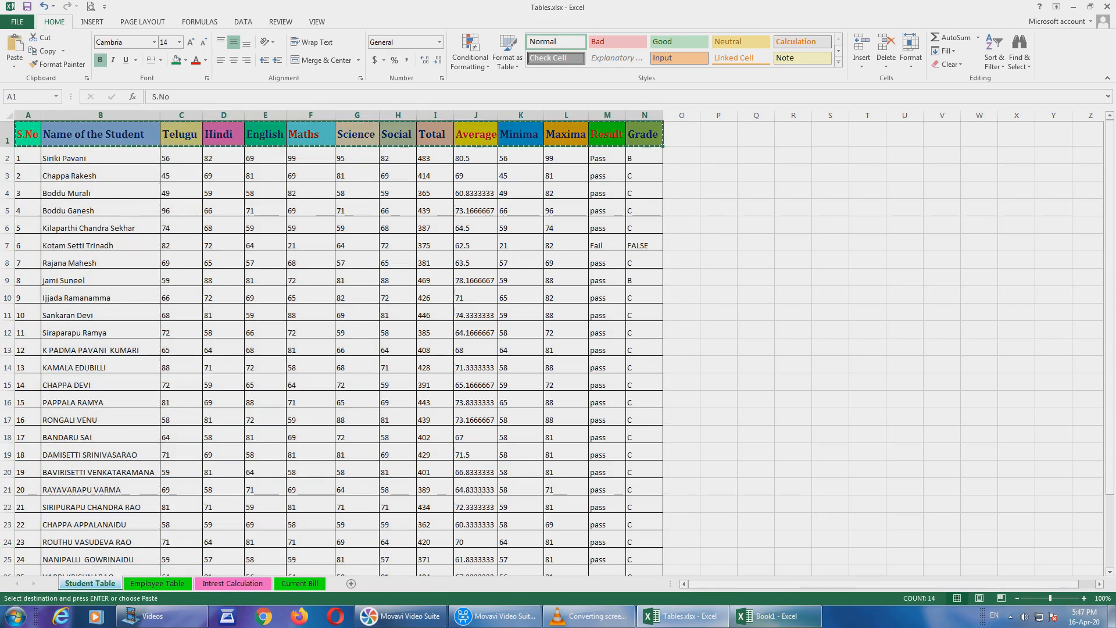
- Paste the copied header row with its formatting at cell A1 of Book1 and narrow column A
click(756, 616)
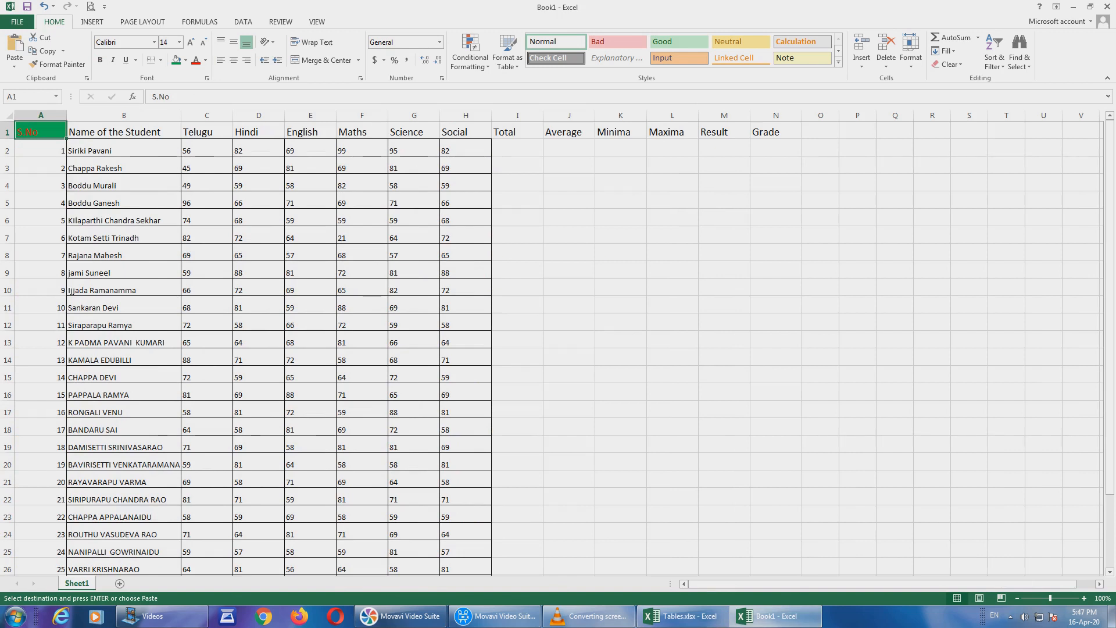
right_click(42, 130)
click(66, 179)
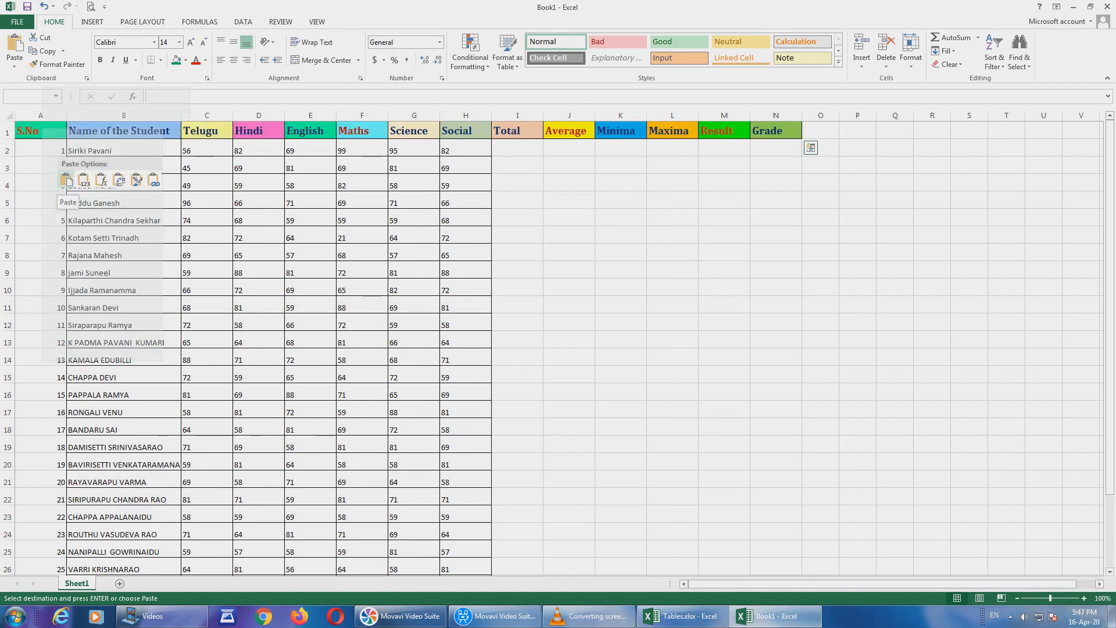
drag(66, 115, 50, 115)
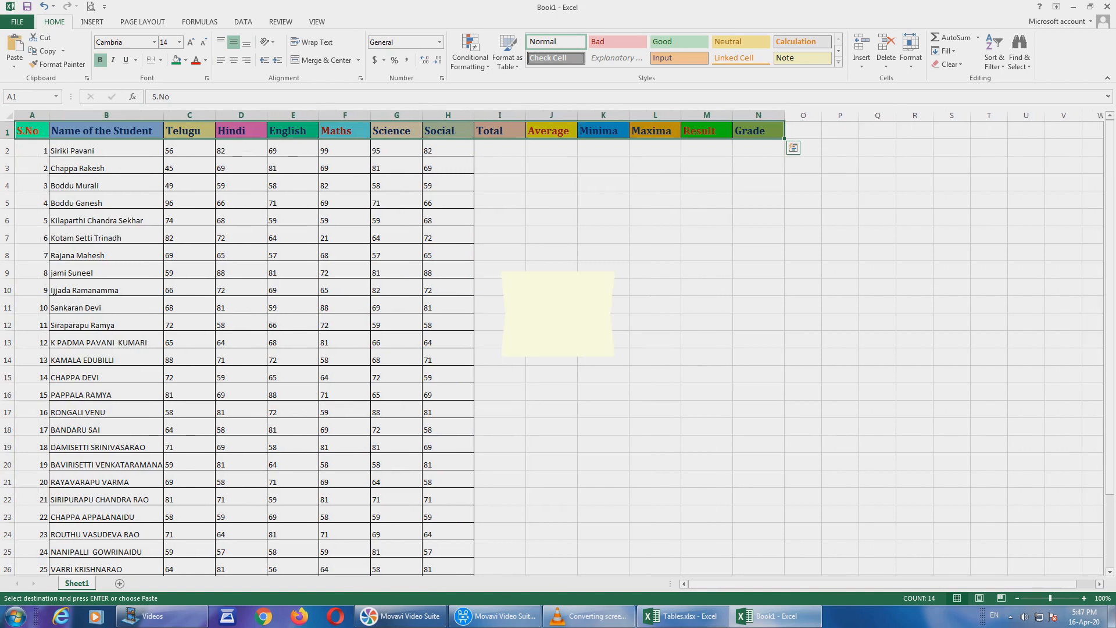
click(500, 148)
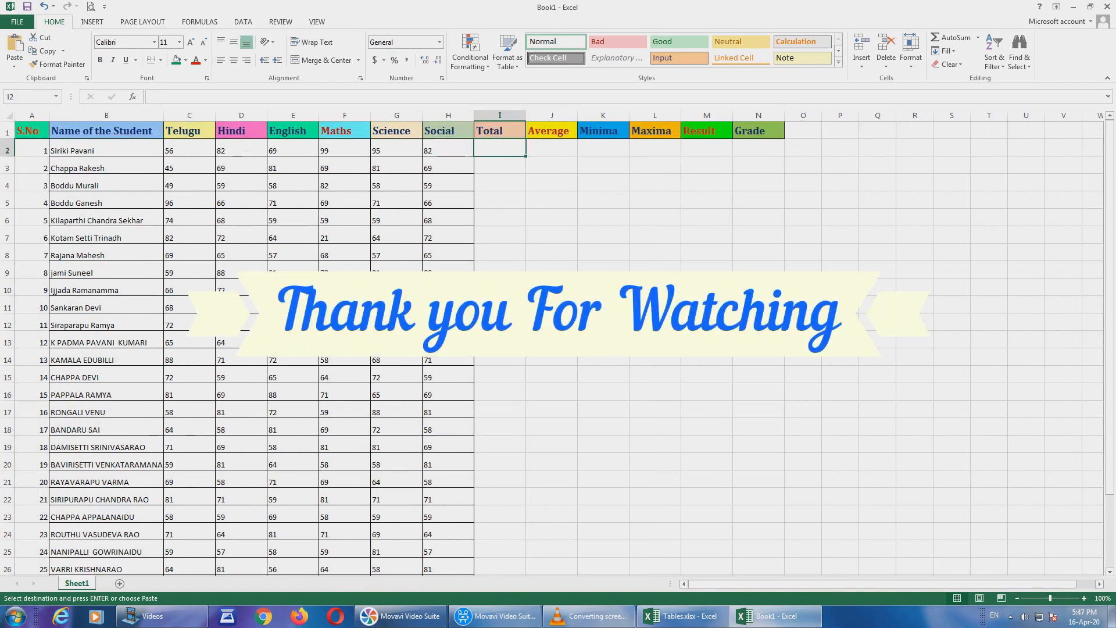
click(32, 131)
click(106, 131)
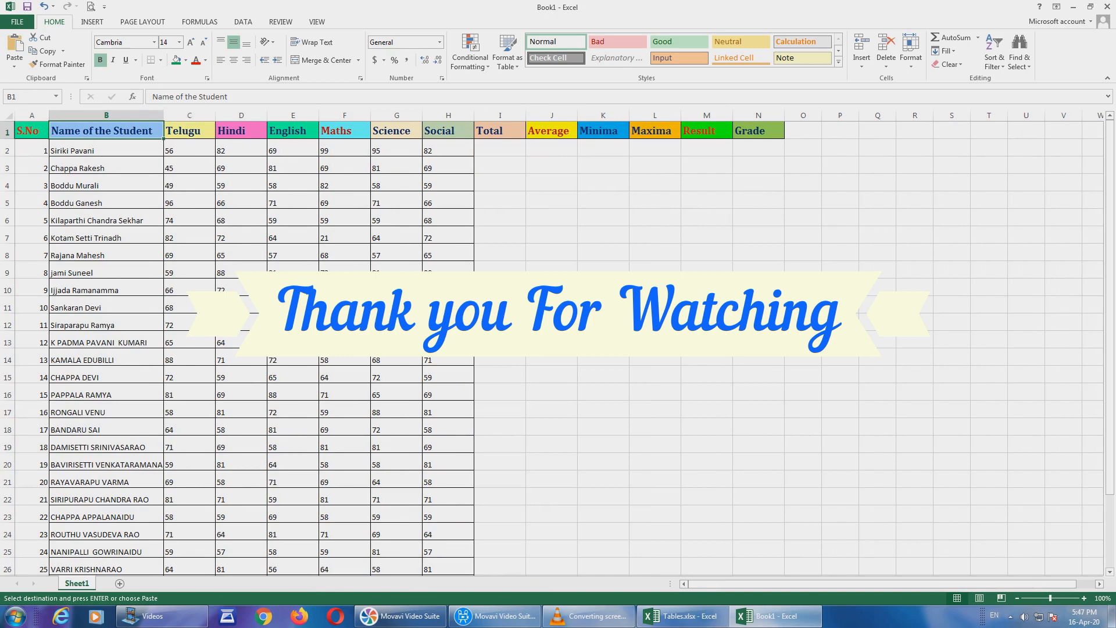
key(Right)
key(Right)
key(Right)
key(Right)
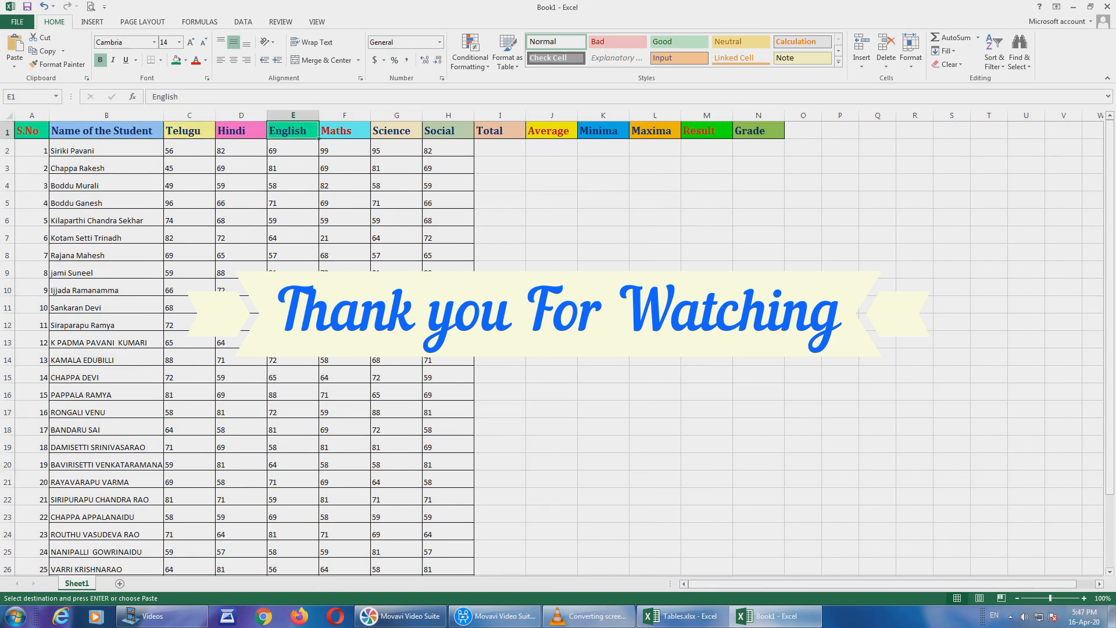
key(Right)
key(Right)
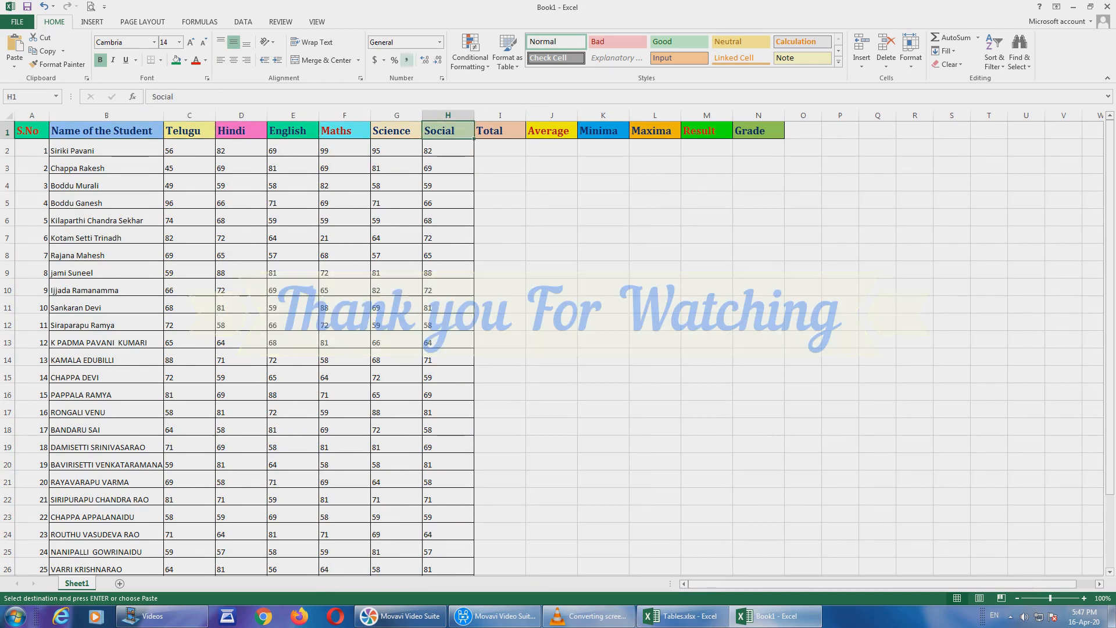
- Enter the formula =SUM(C2:H2) in cell I2 to total the first student's marks
click(500, 147)
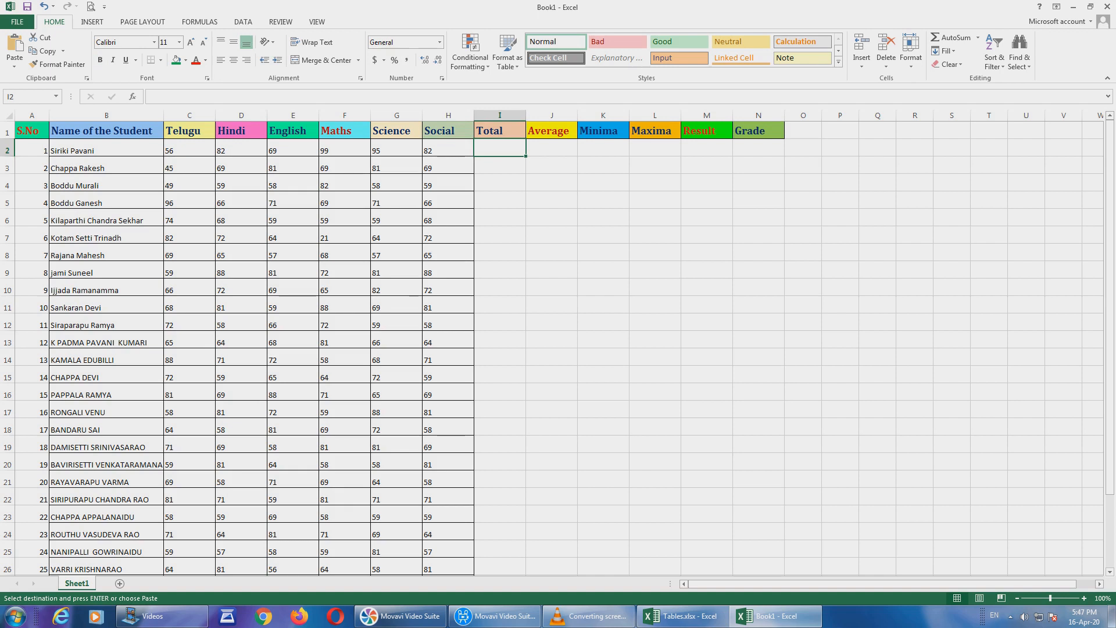
text(=)
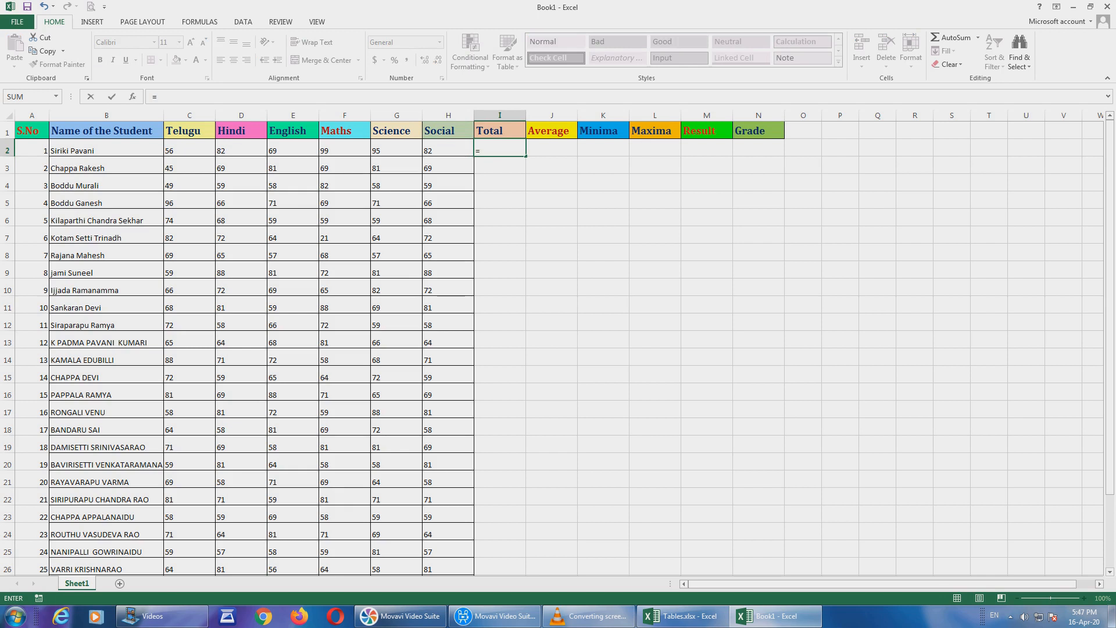
text(SU)
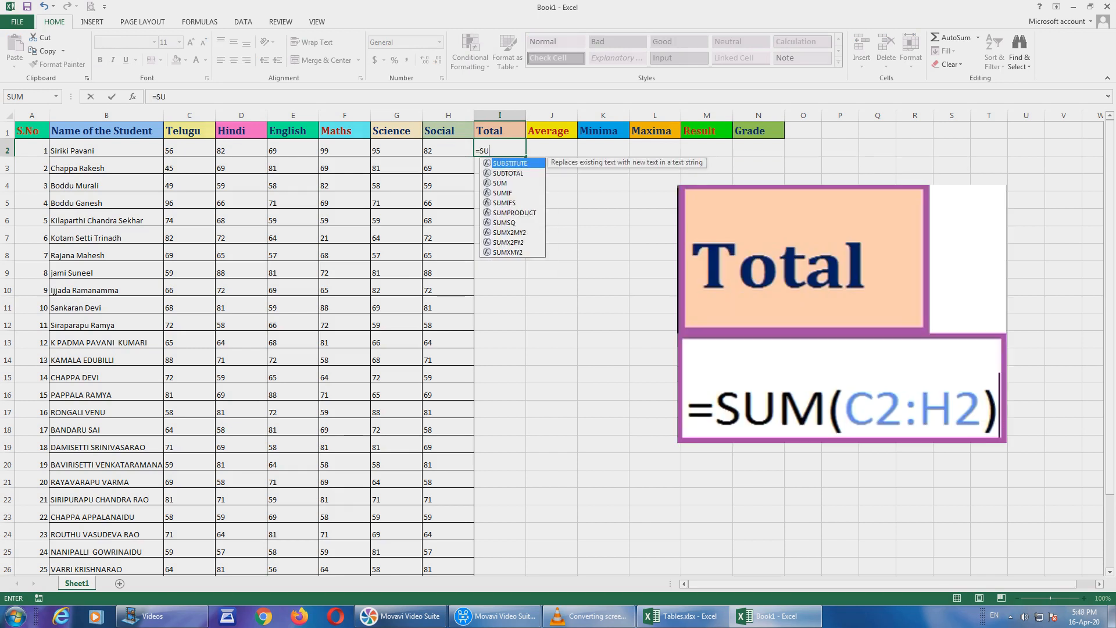
text(M()
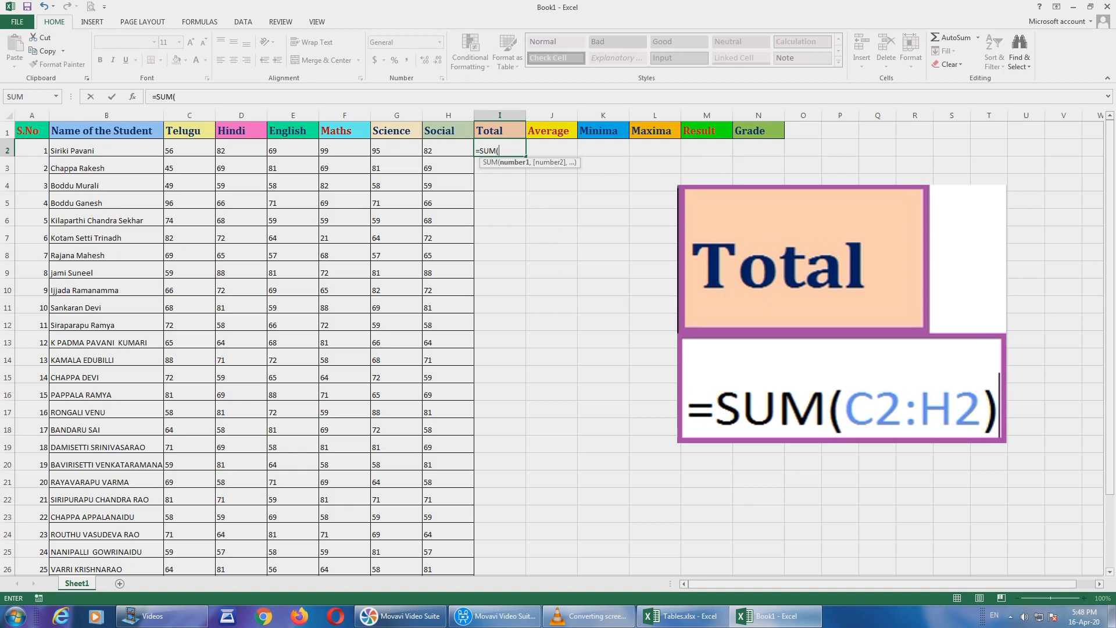
text(C)
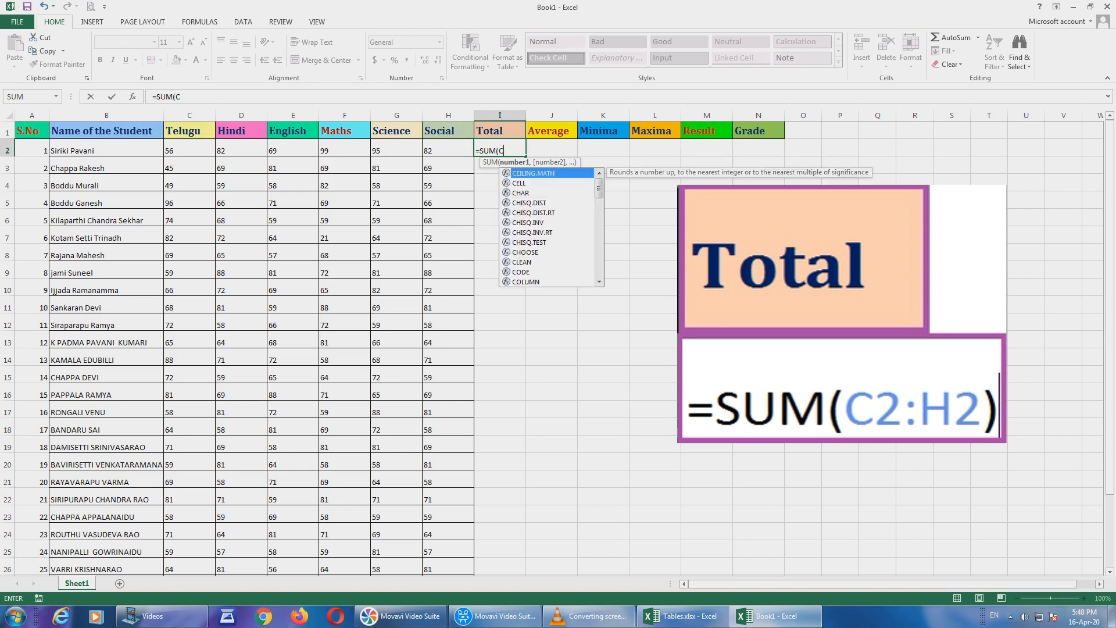
text(2:H)
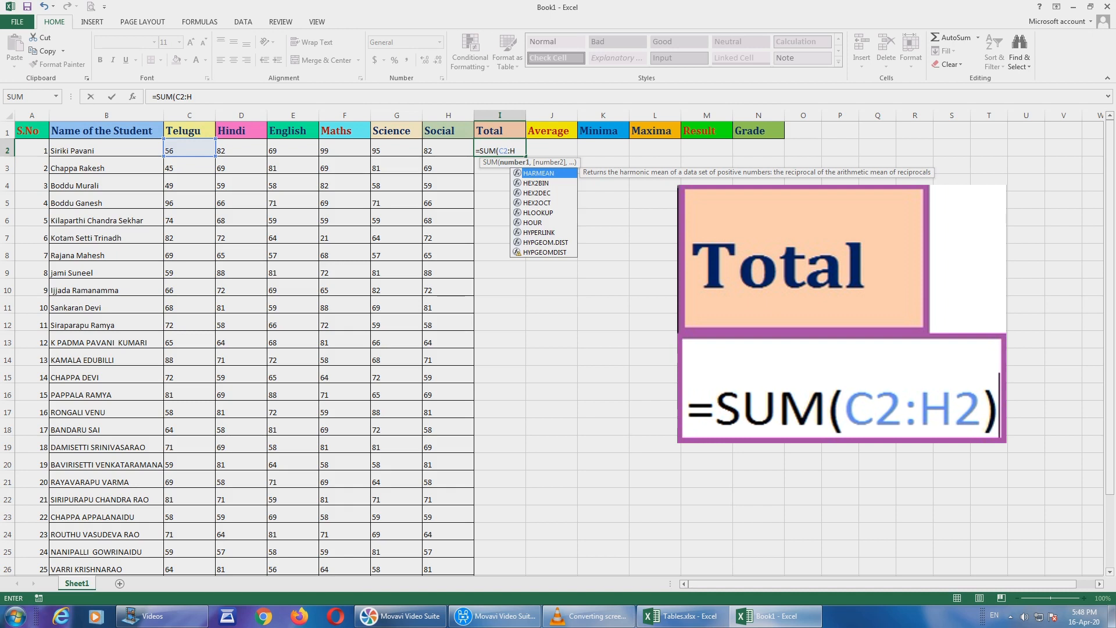
text(2)
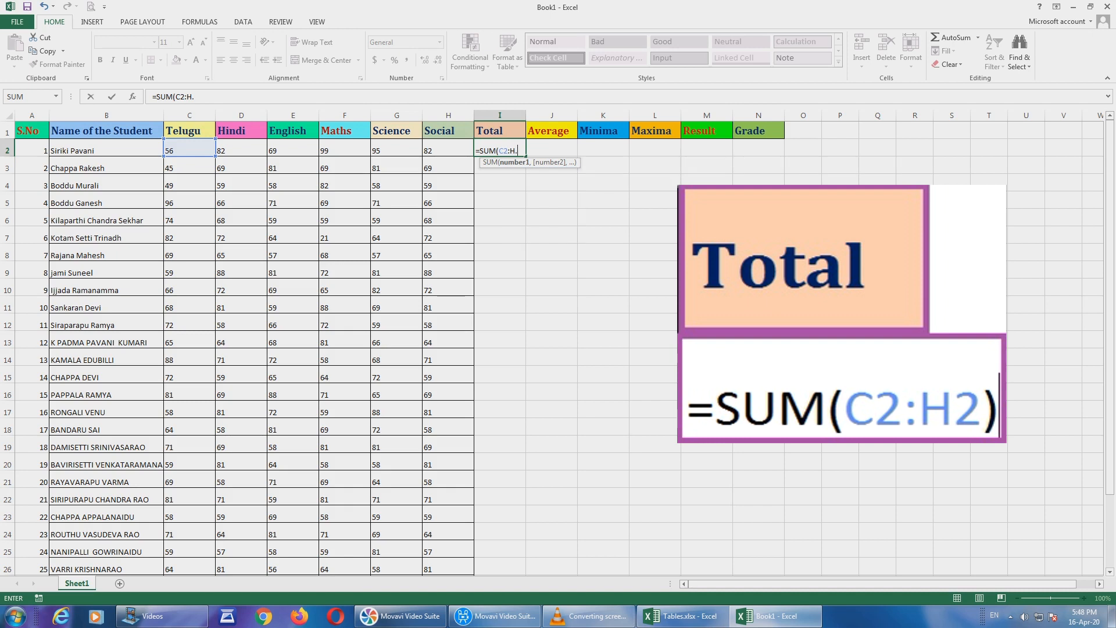
key(BackSpace)
text(2)
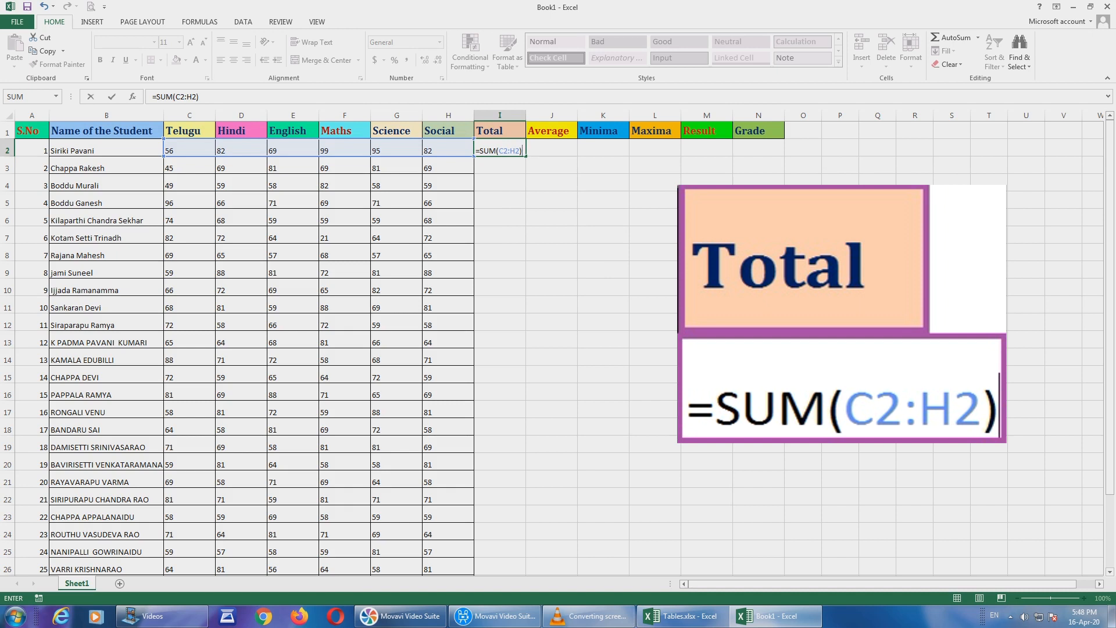
key(Return)
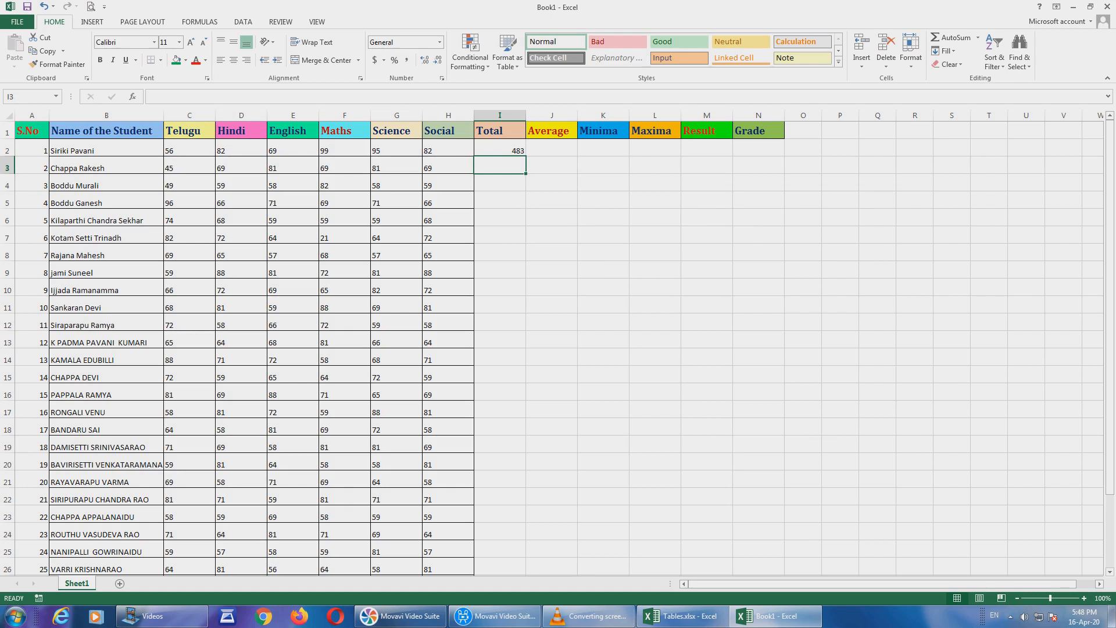
- Fill the total formula from I2 down to I31 and slightly narrow the Total column
click(552, 148)
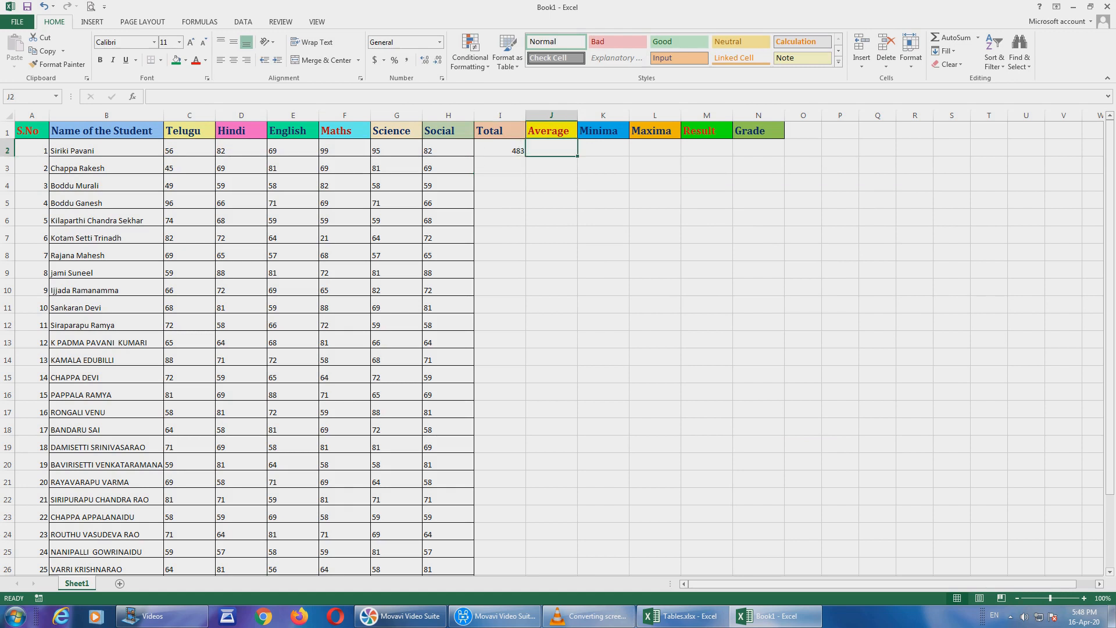
click(500, 148)
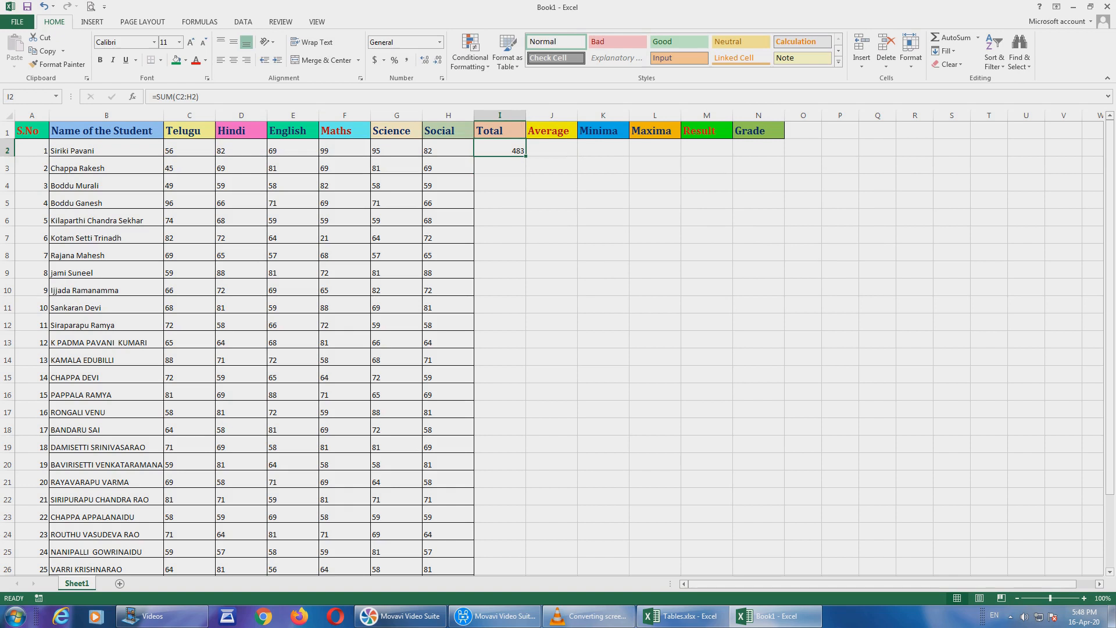
drag(525, 156, 506, 555)
scroll(552, 345, up, 2)
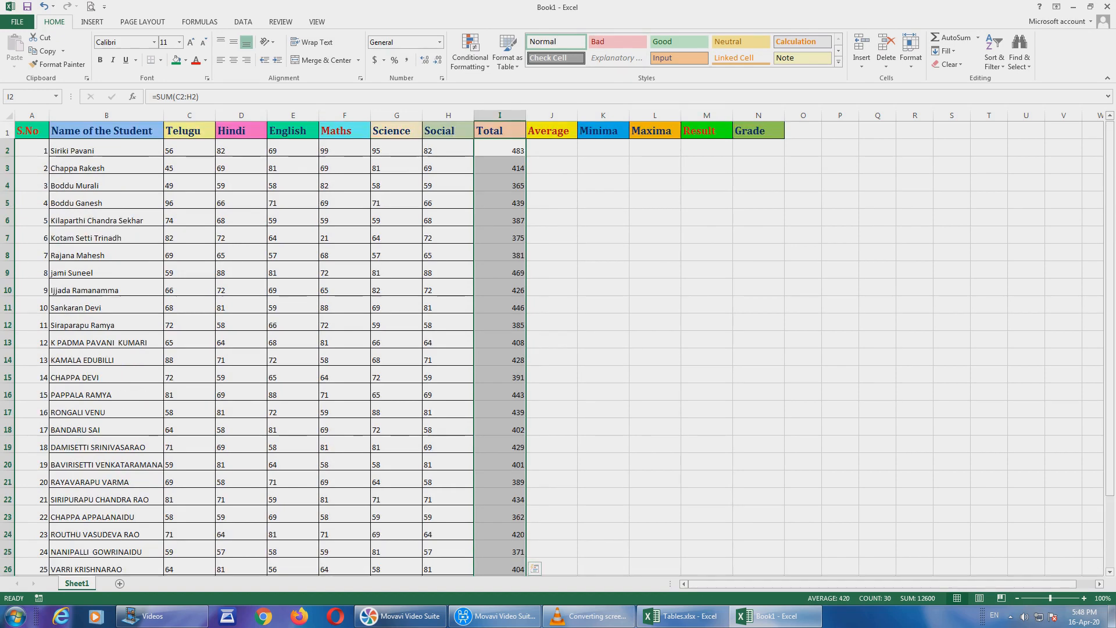
drag(526, 115, 509, 115)
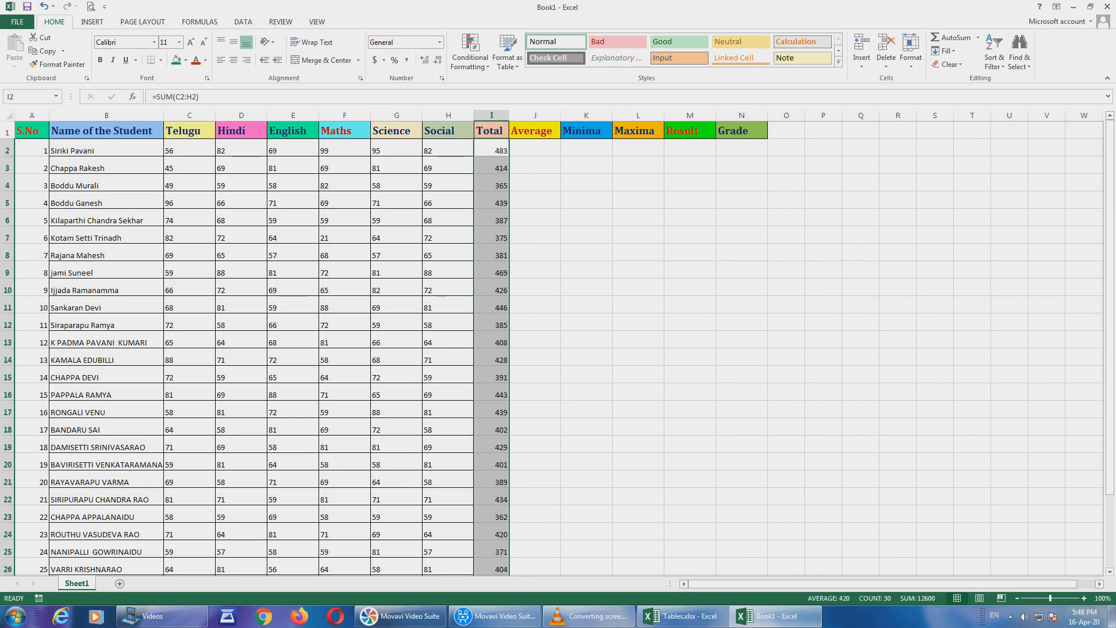
drag(509, 115, 518, 115)
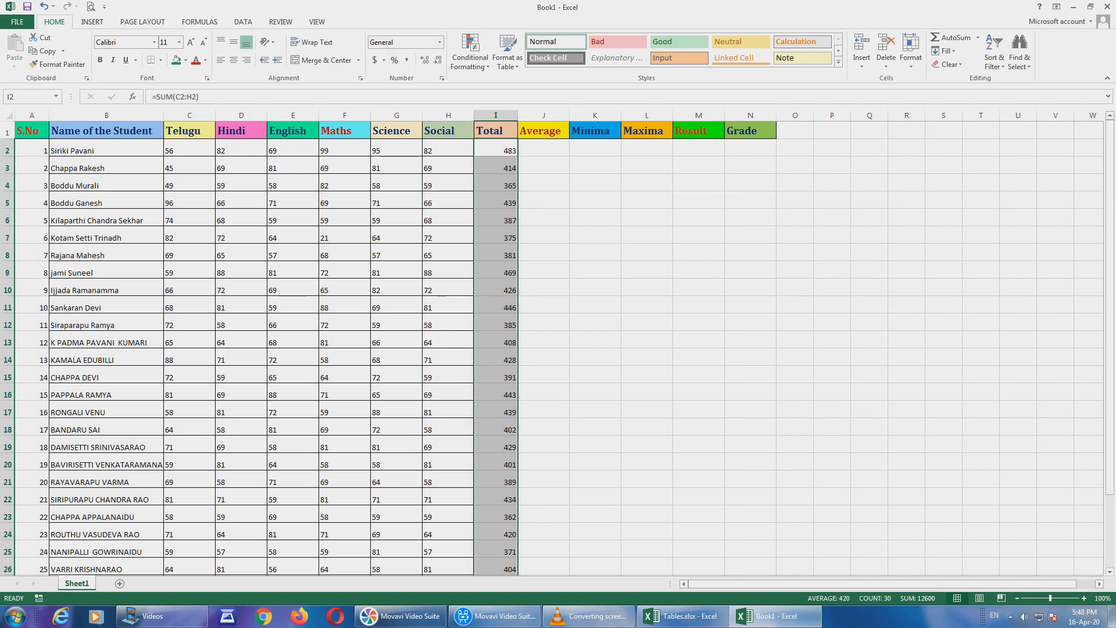
- Enter the formula =AVERAGE(C2:H2) in cell J2 and fill it down the Average column to J31
click(544, 148)
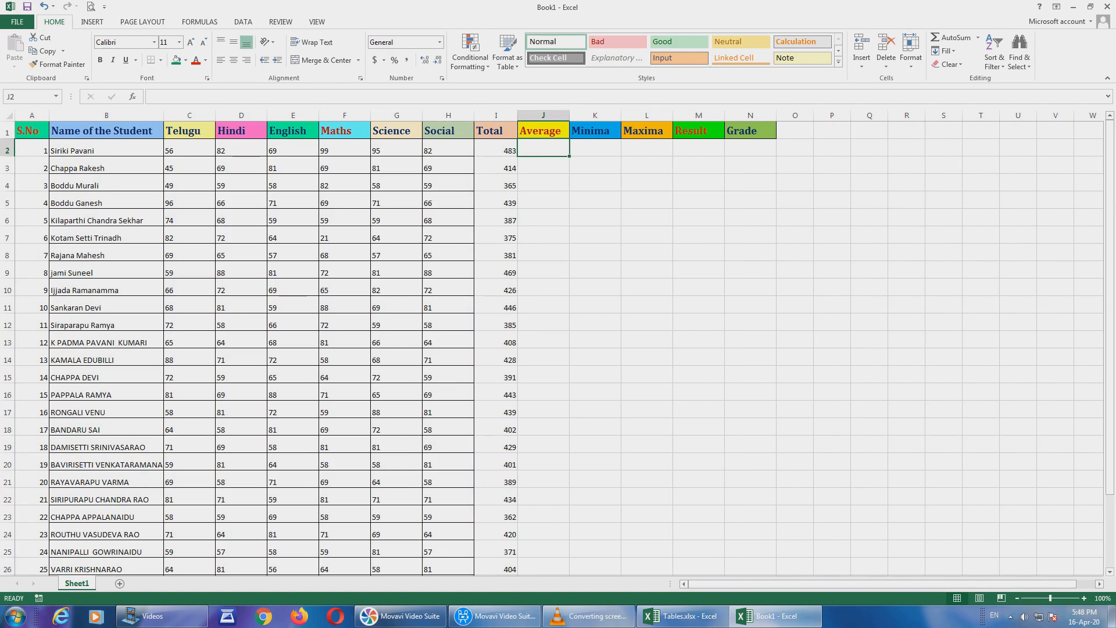
text(=)
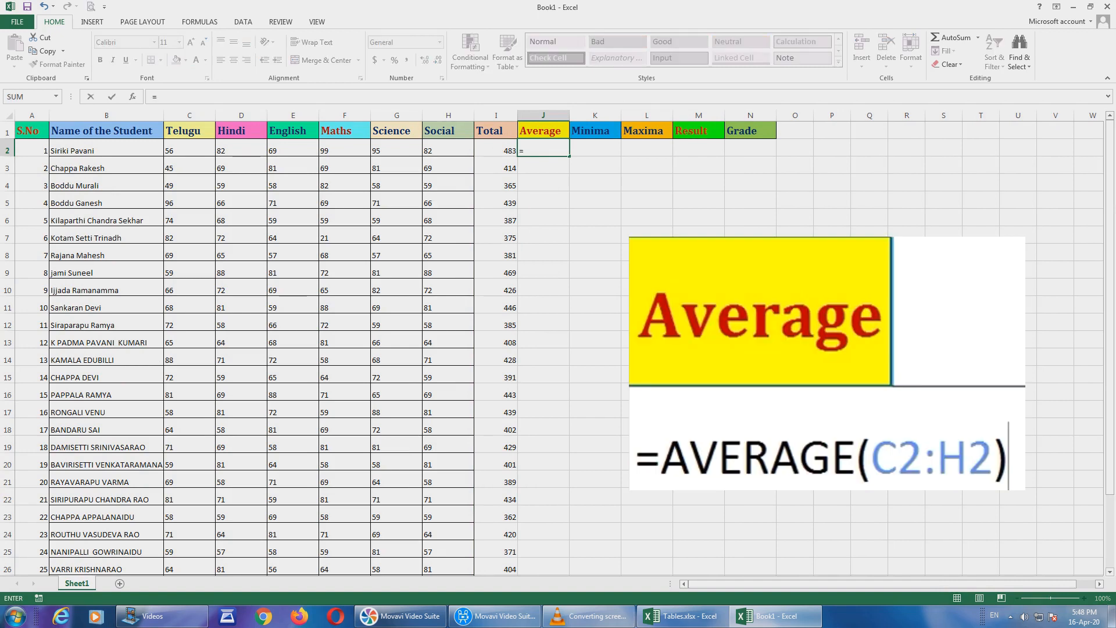
text(AVERAGE)
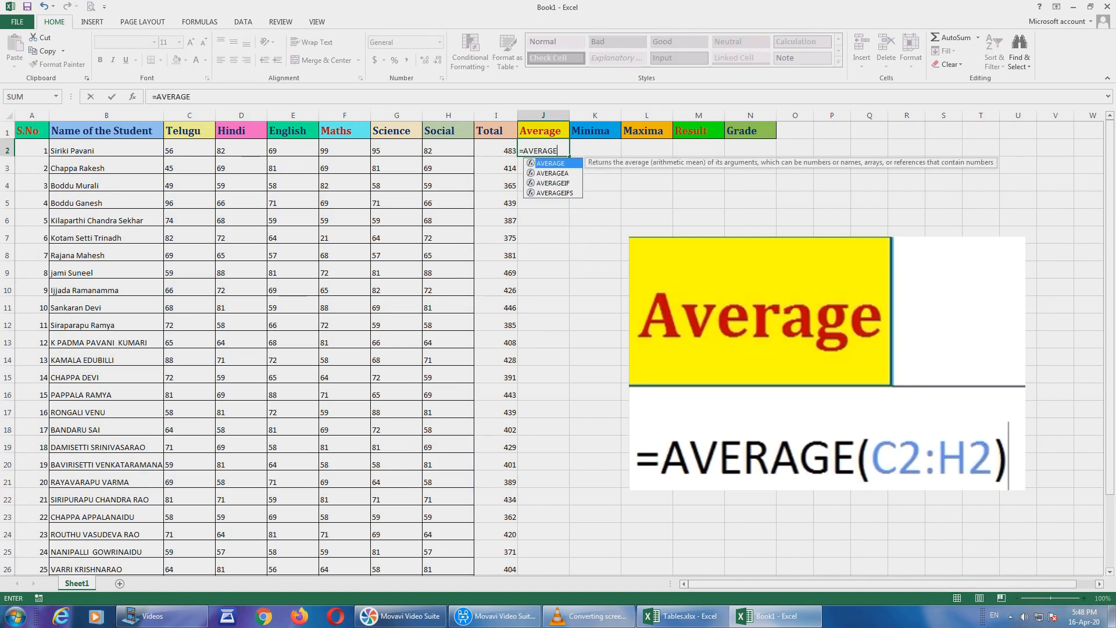
text(()
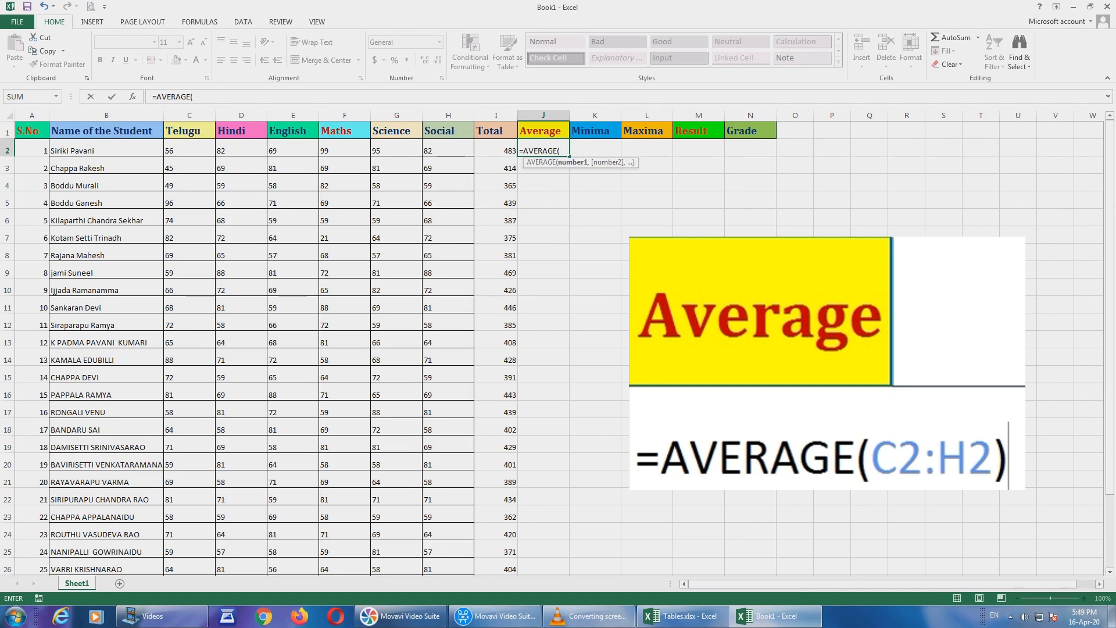
text(C2)
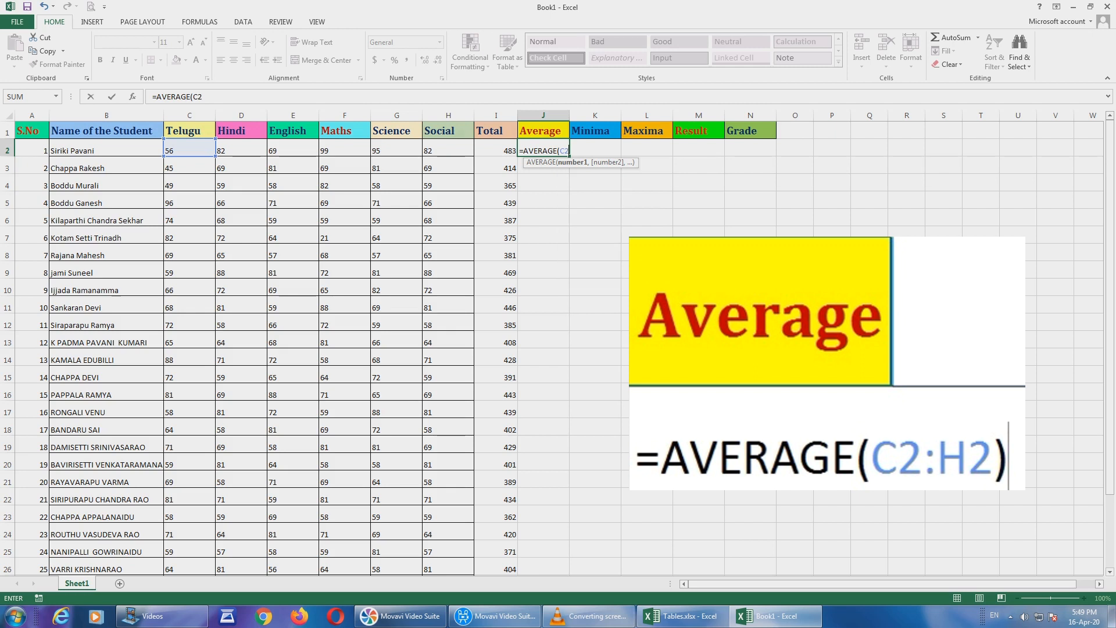
text(:H2)
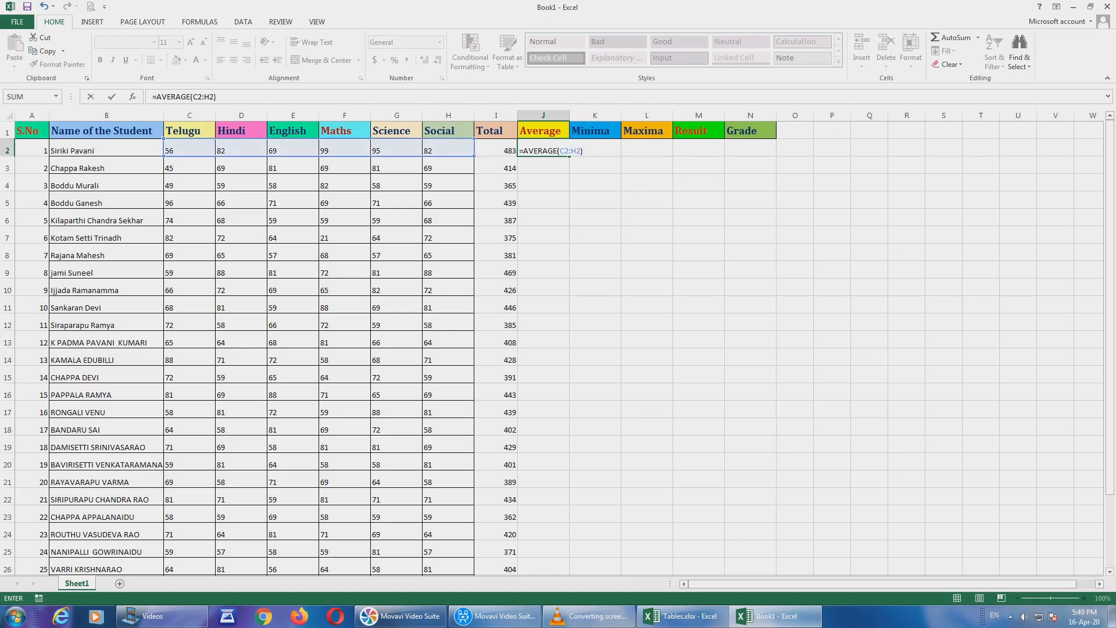
key(ctrl+Return)
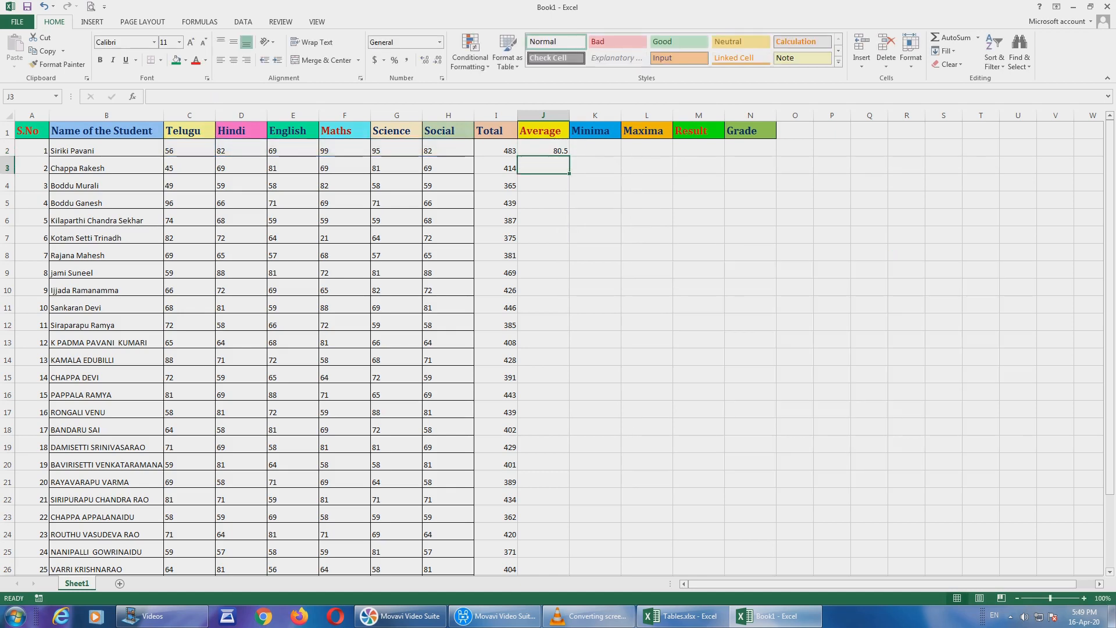
mouse_move(569, 156)
mouse_down()
mouse_move(564, 574)
mouse_move(564, 531)
mouse_up()
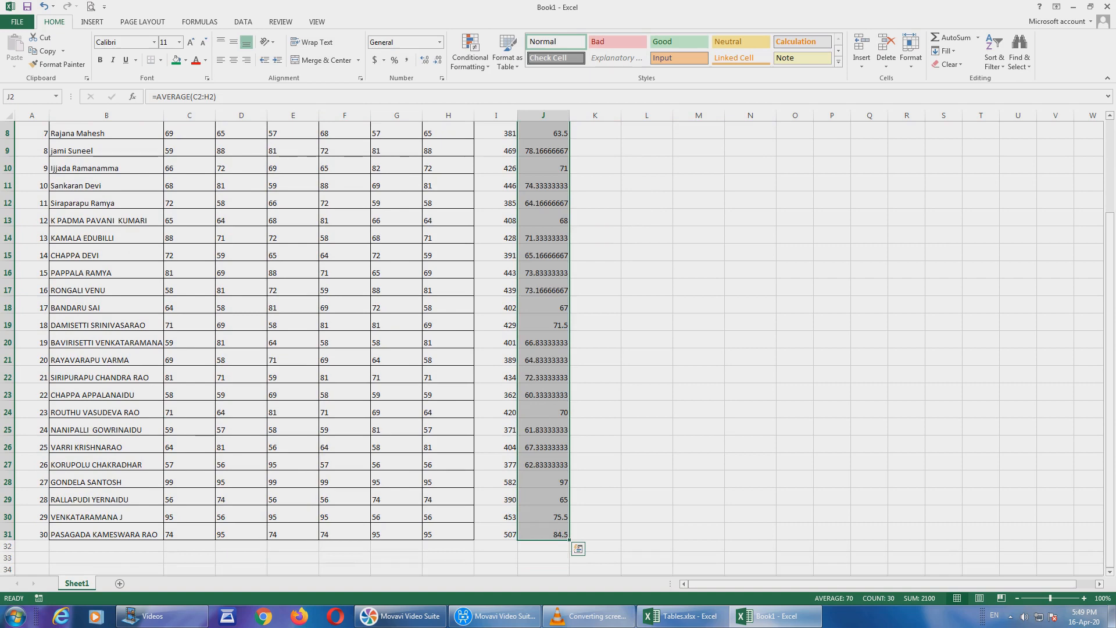
scroll(564, 531, up, 3)
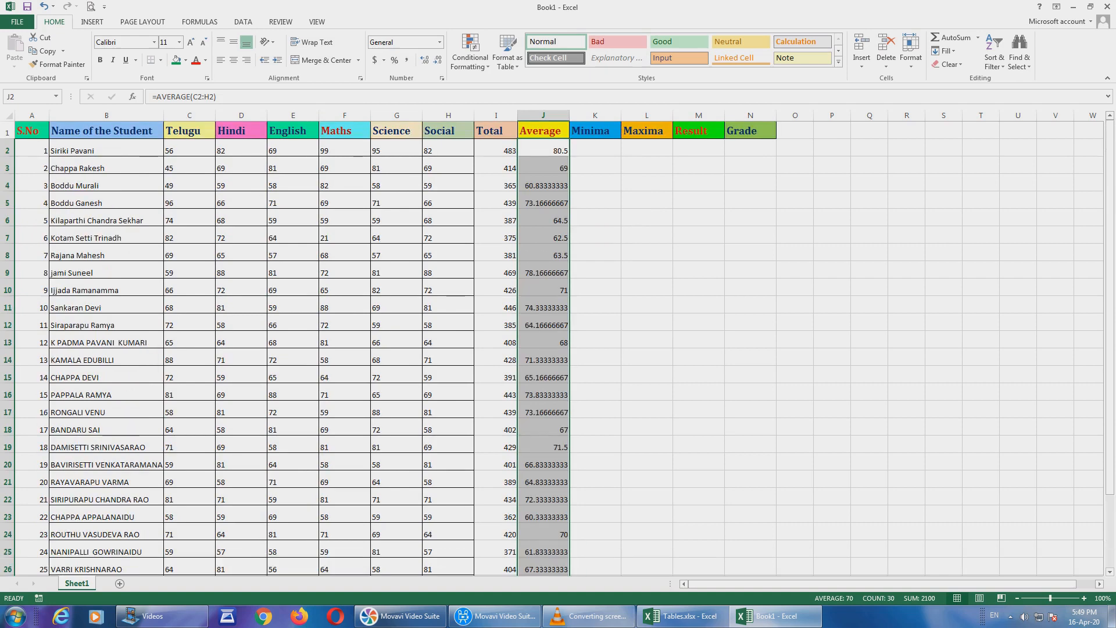
- Enter the formula =MIN(C2:H2) in cell K2 for the first student's lowest mark
click(595, 148)
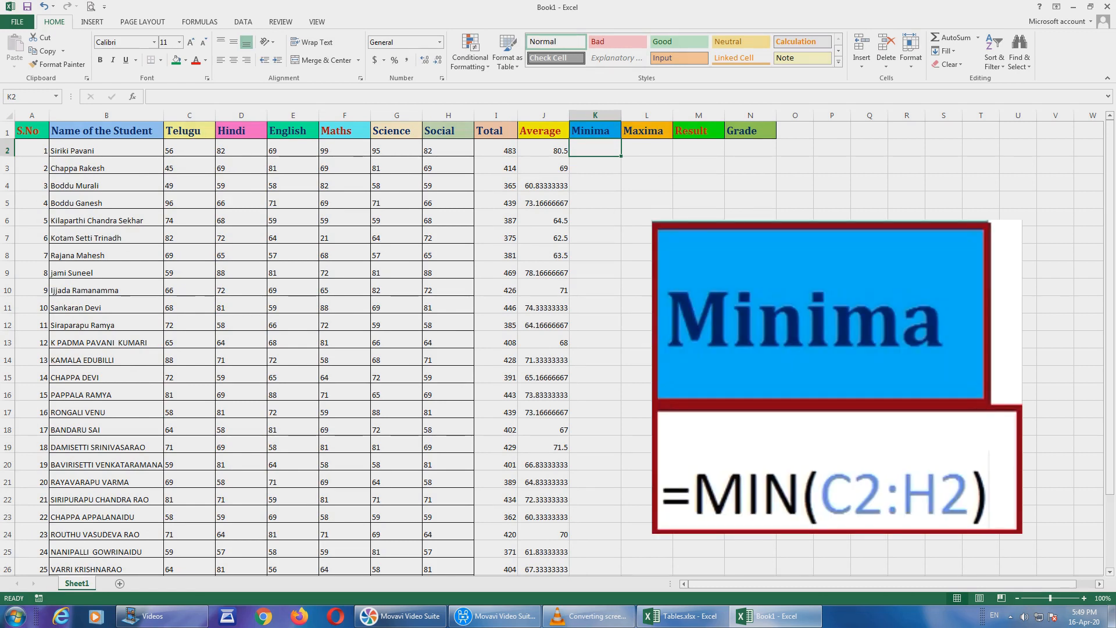
text(=)
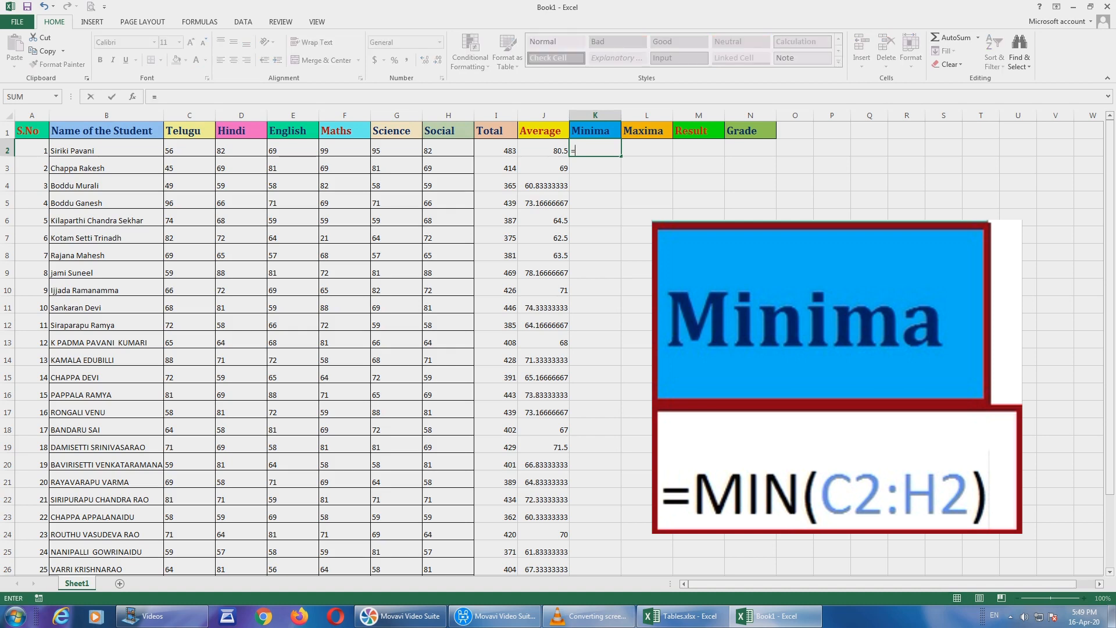
text(MIN)
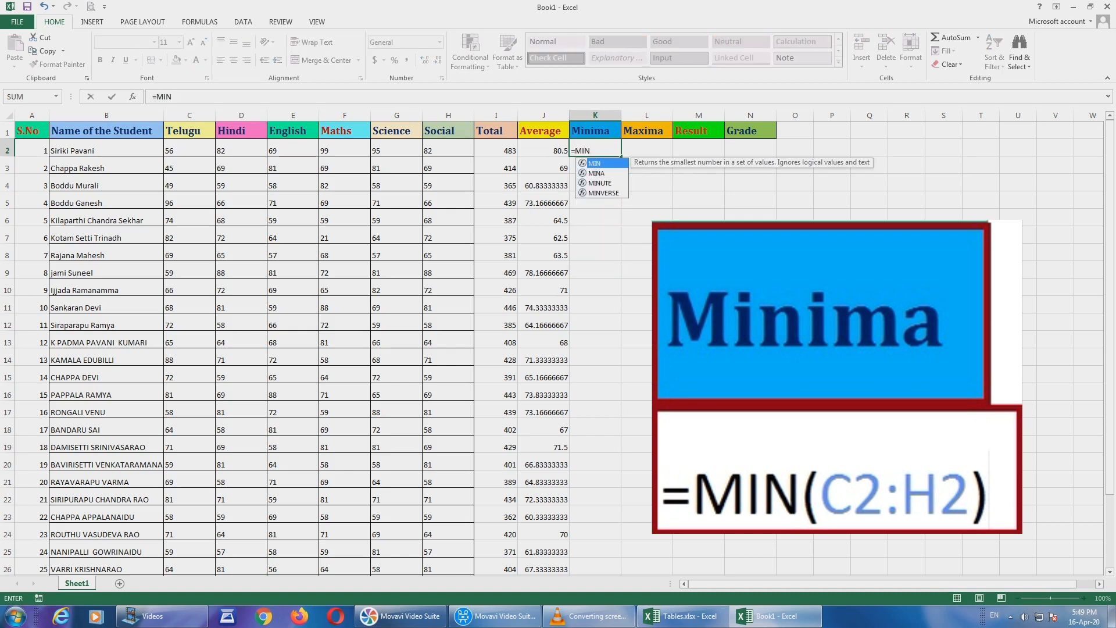
text(()
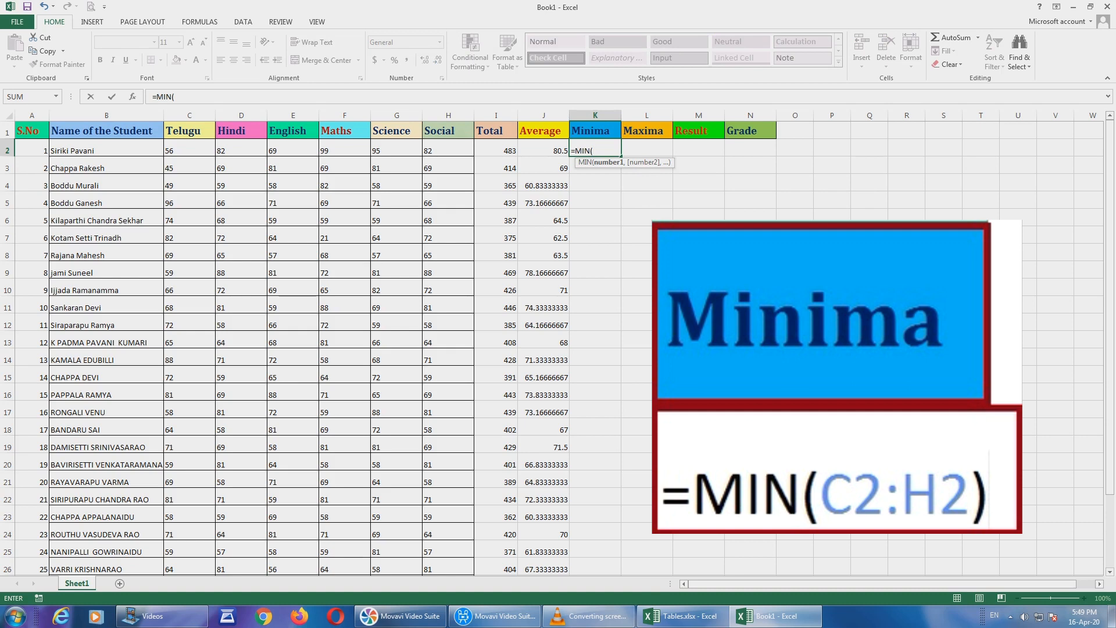
text(C)
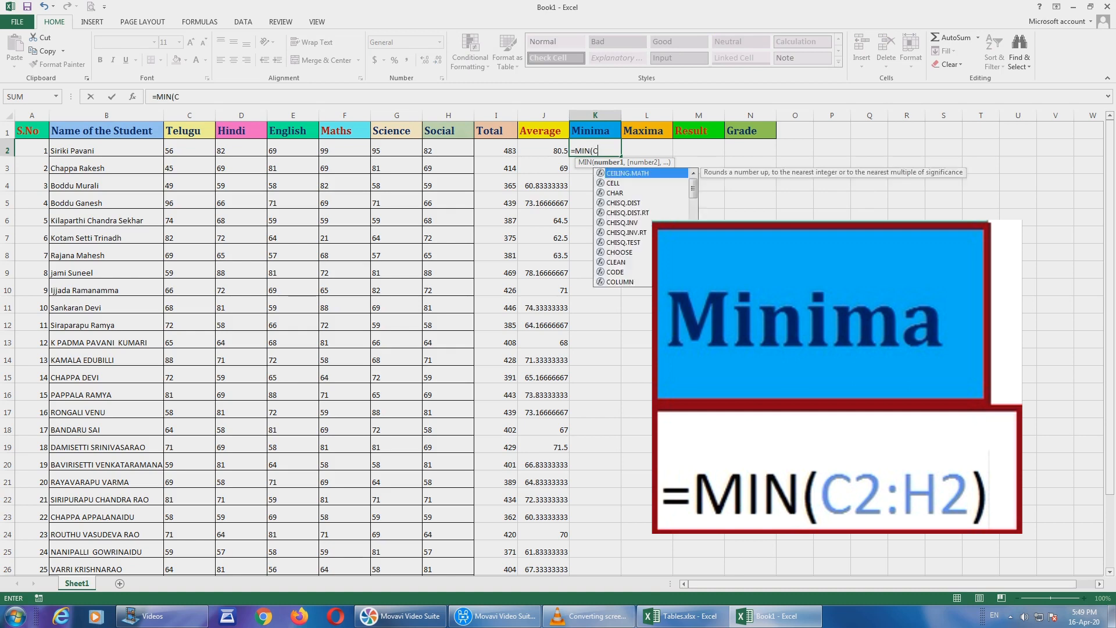
text(2:H2))
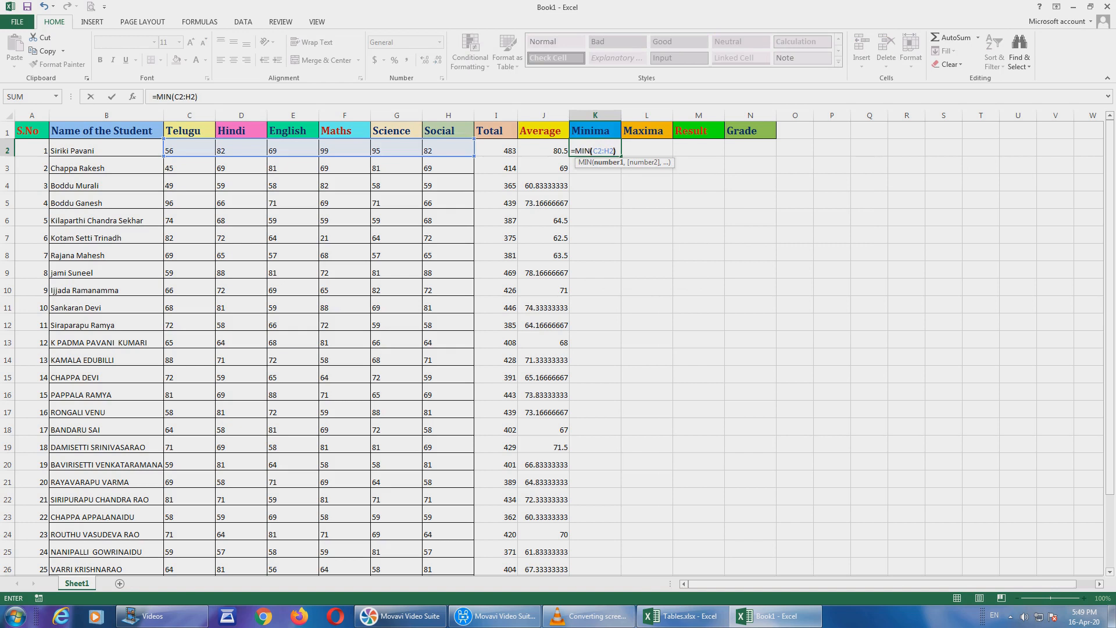
key(Return)
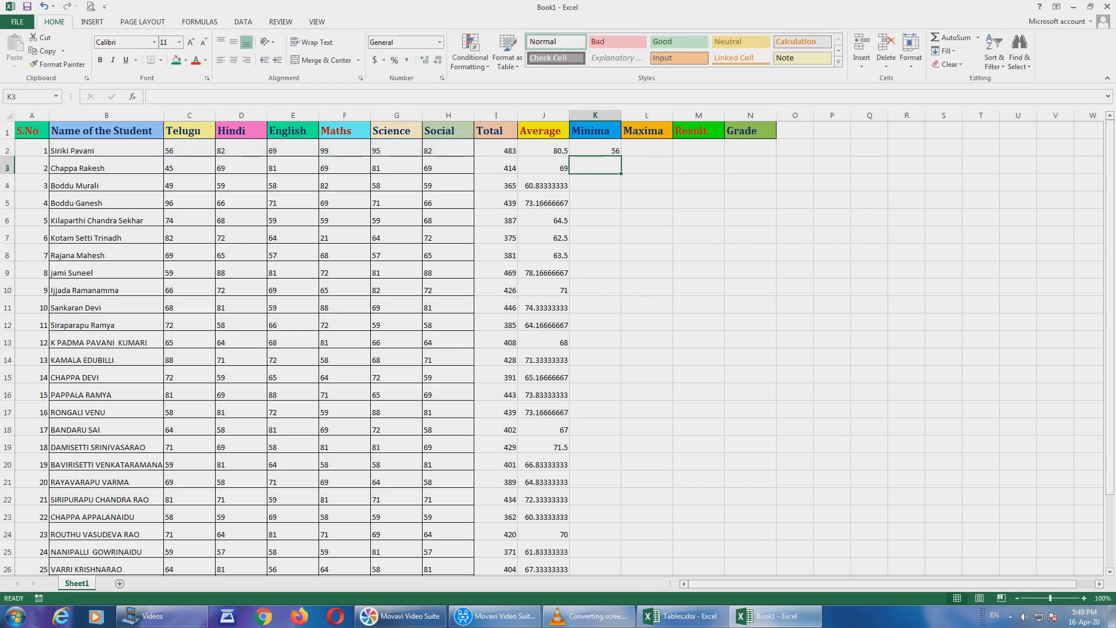
- Fill the minimum formula from K2 down the Minima column to K31
click(595, 151)
drag(620, 157, 616, 555)
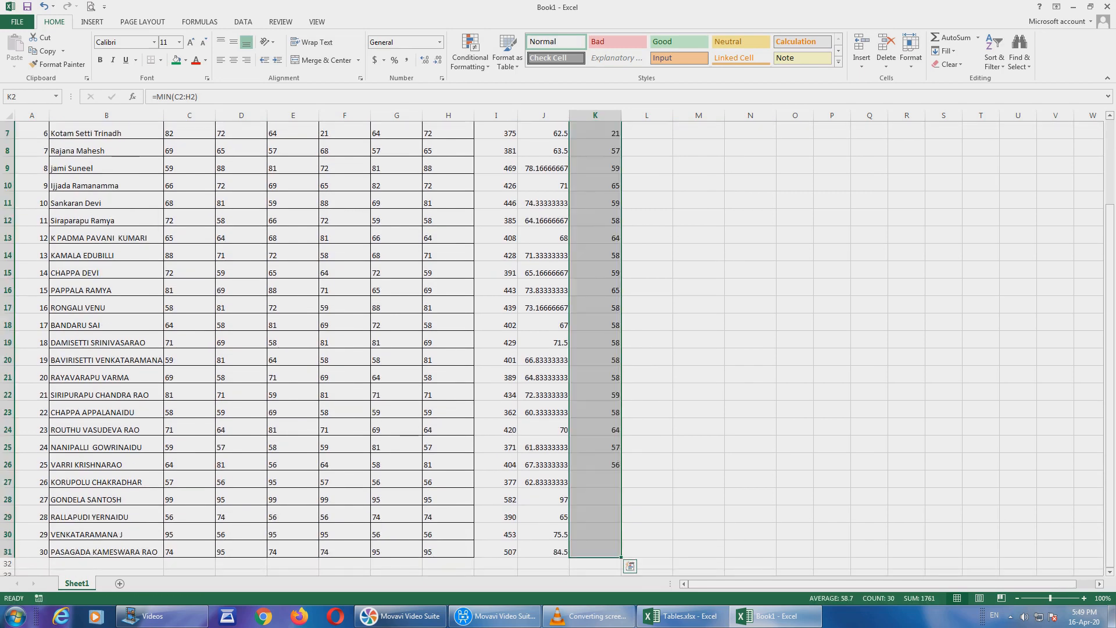
scroll(616, 555, up, 2)
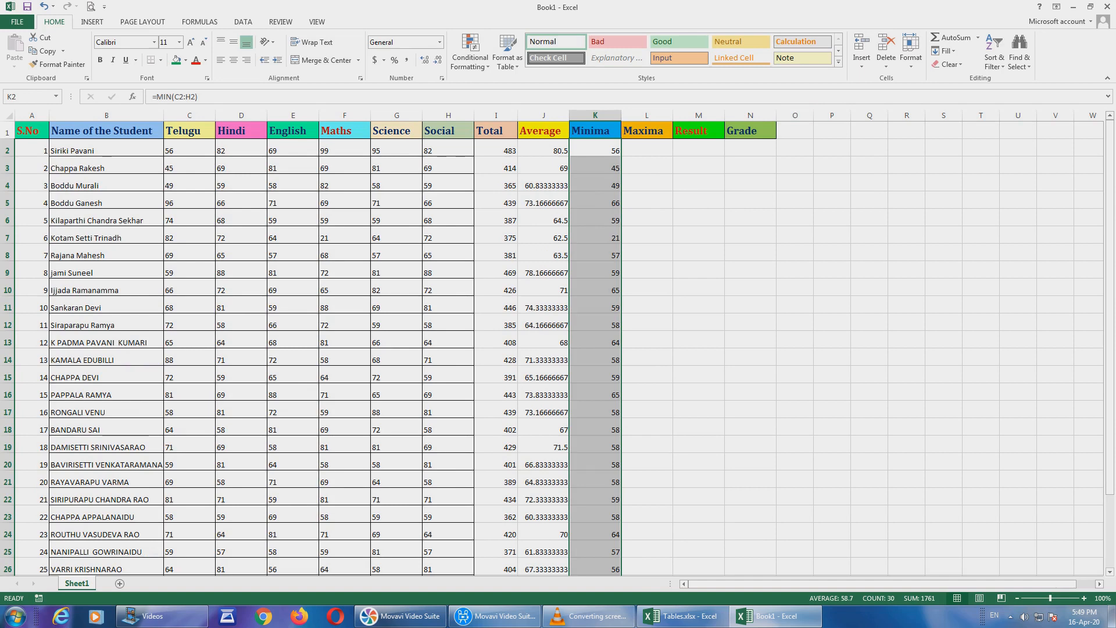
- Enter the formula =MAX(C2:H2) in cell L2 for the first student's highest mark
click(646, 149)
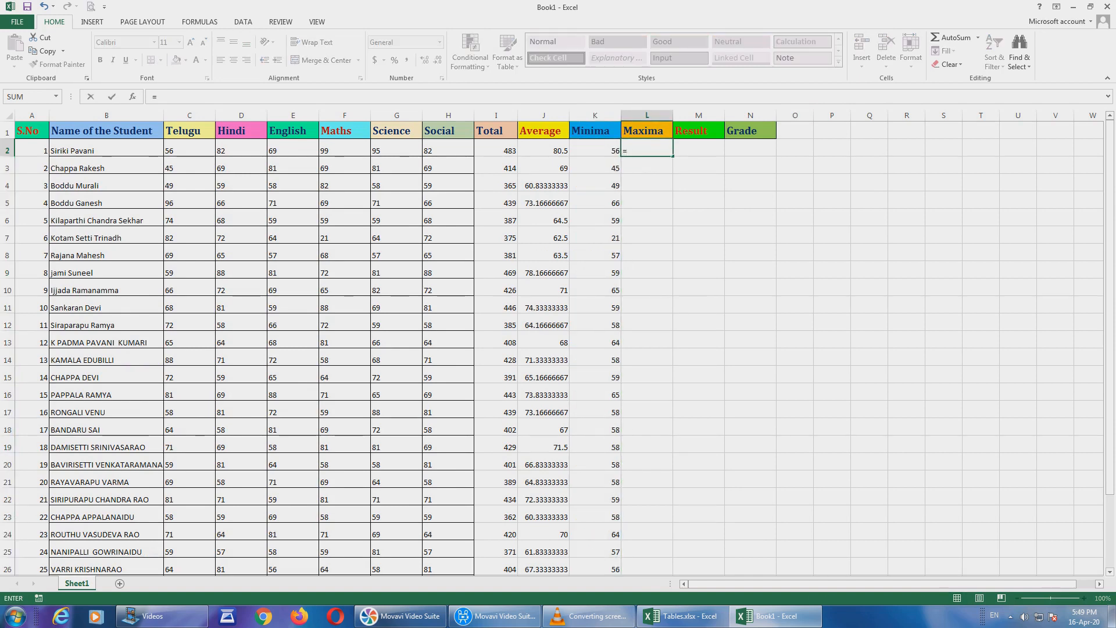
text(=MA)
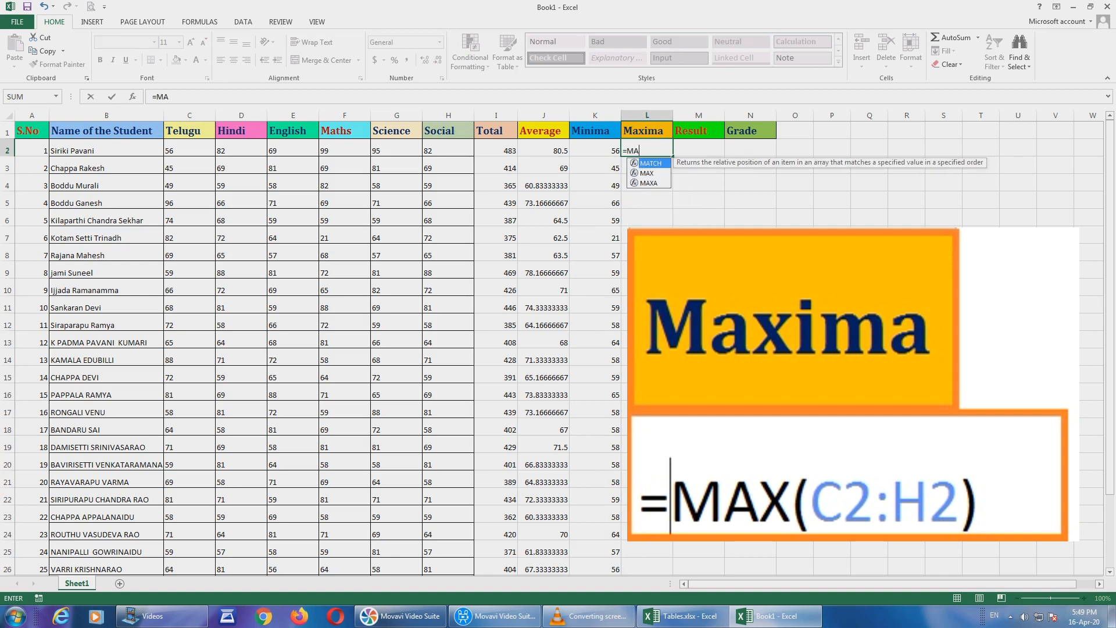
text(X(C2:H2)
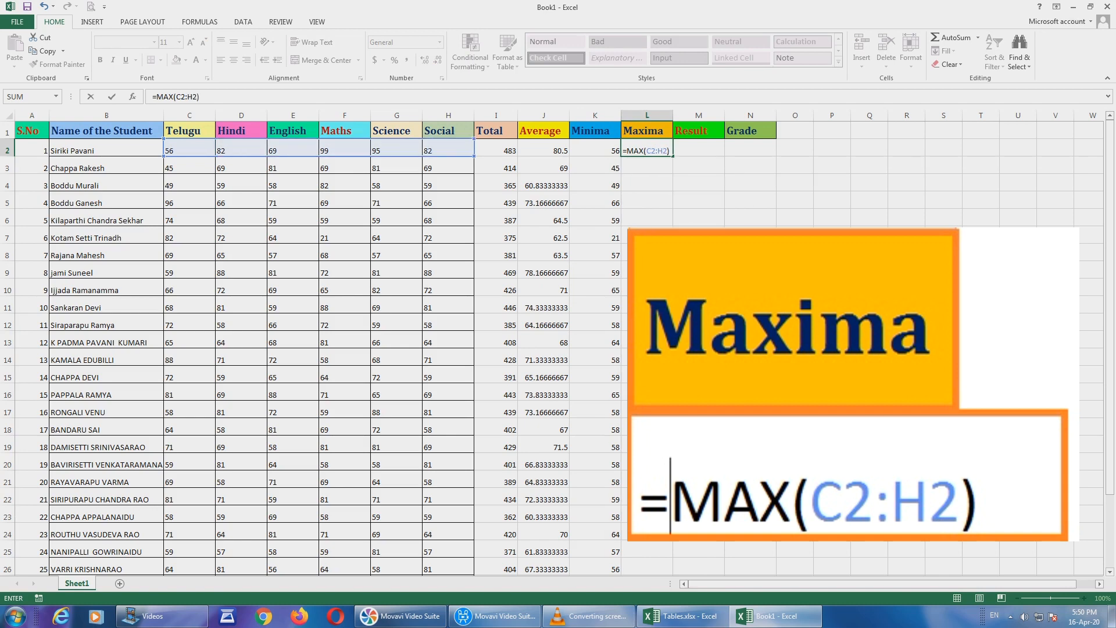
key(Return)
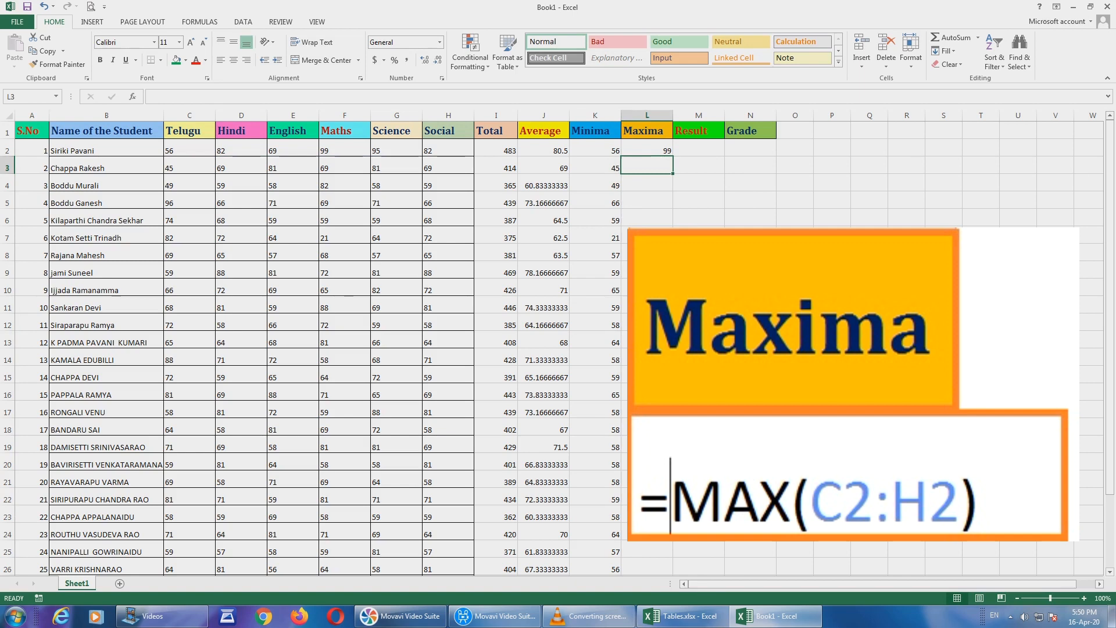
- Compare the first student's minimum and maximum in K2 and L2 with the subject marks in C2:H2
click(594, 148)
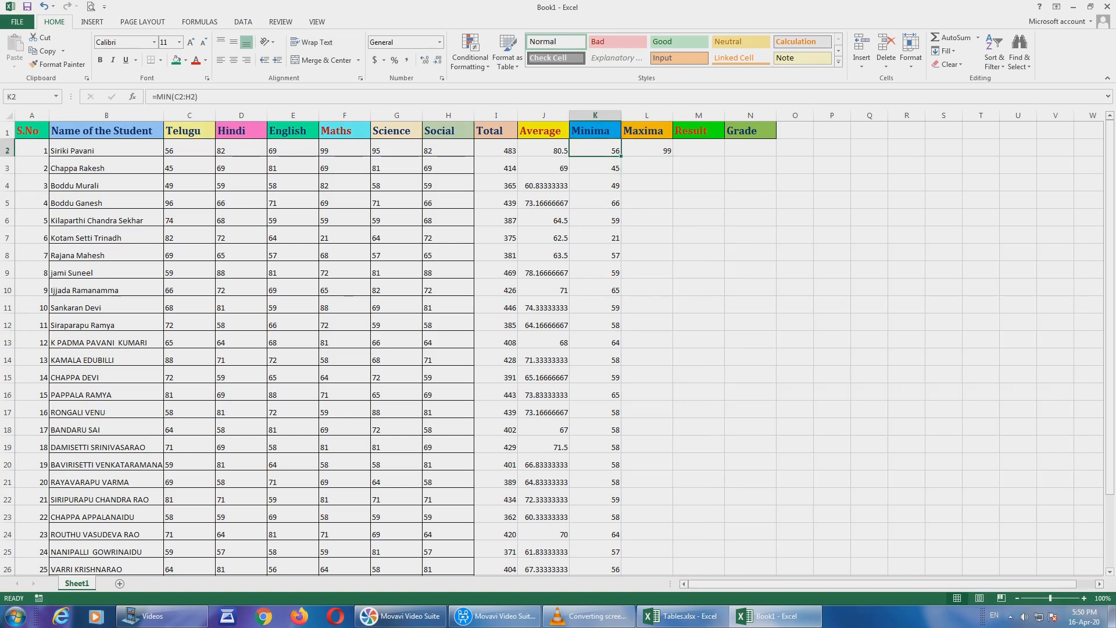
click(646, 148)
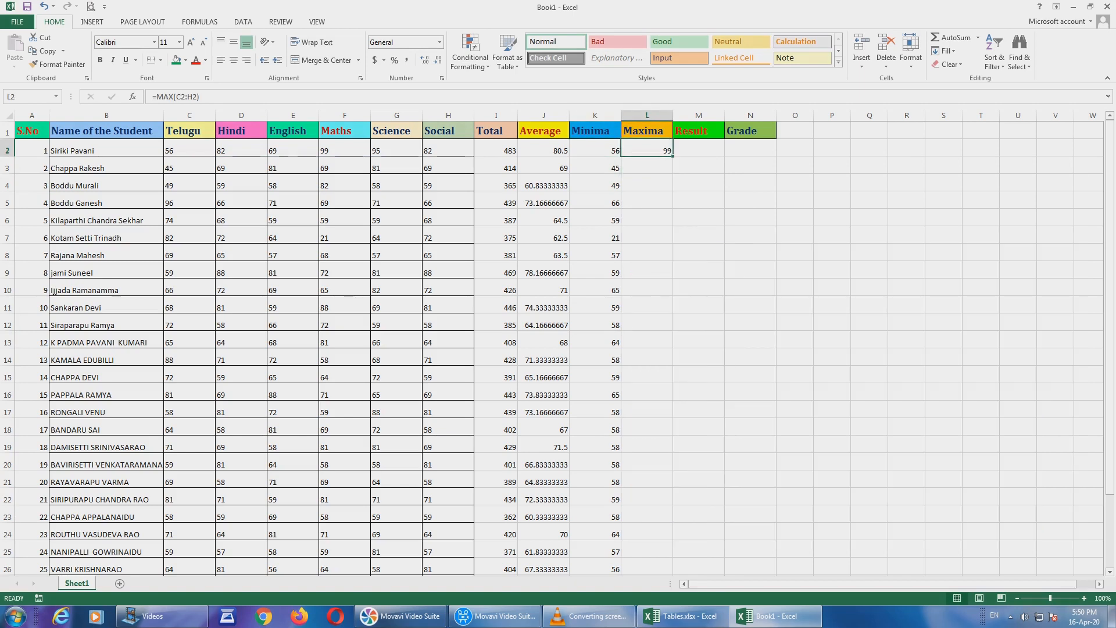
click(190, 148)
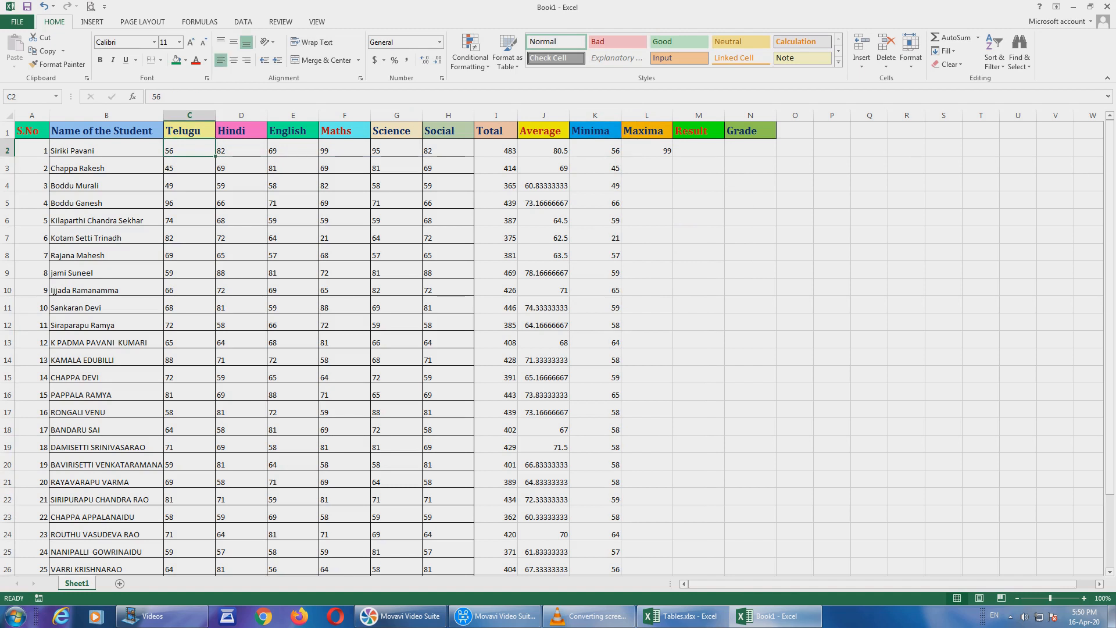
key(shift+Right)
key(shift+Right)
key(shift+Right)
key(shift+Right)
key(shift+Right)
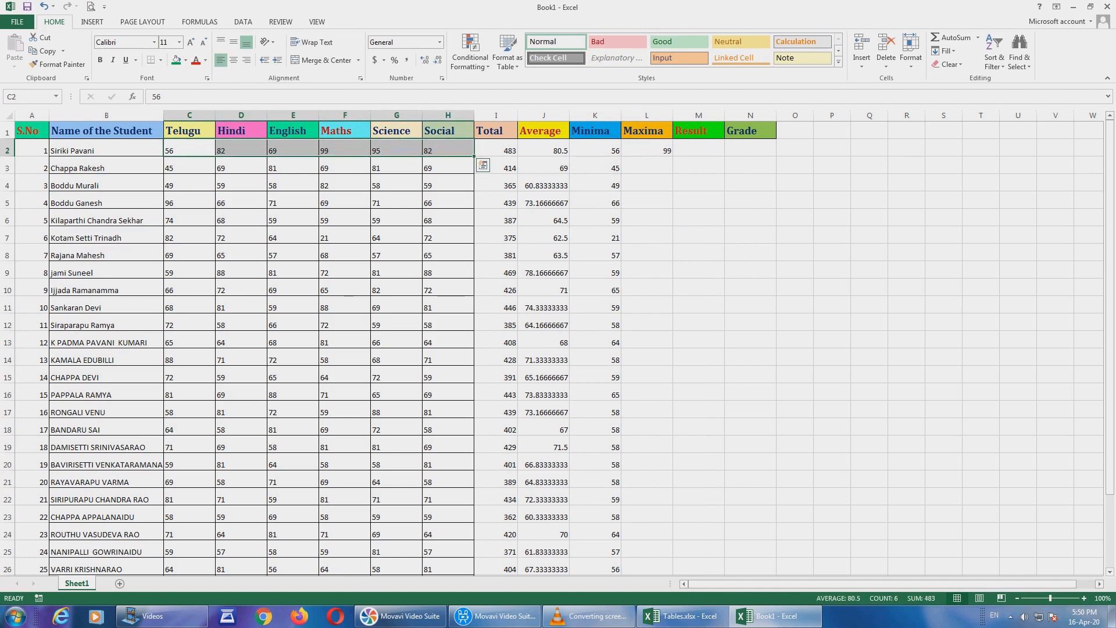
click(647, 150)
click(345, 149)
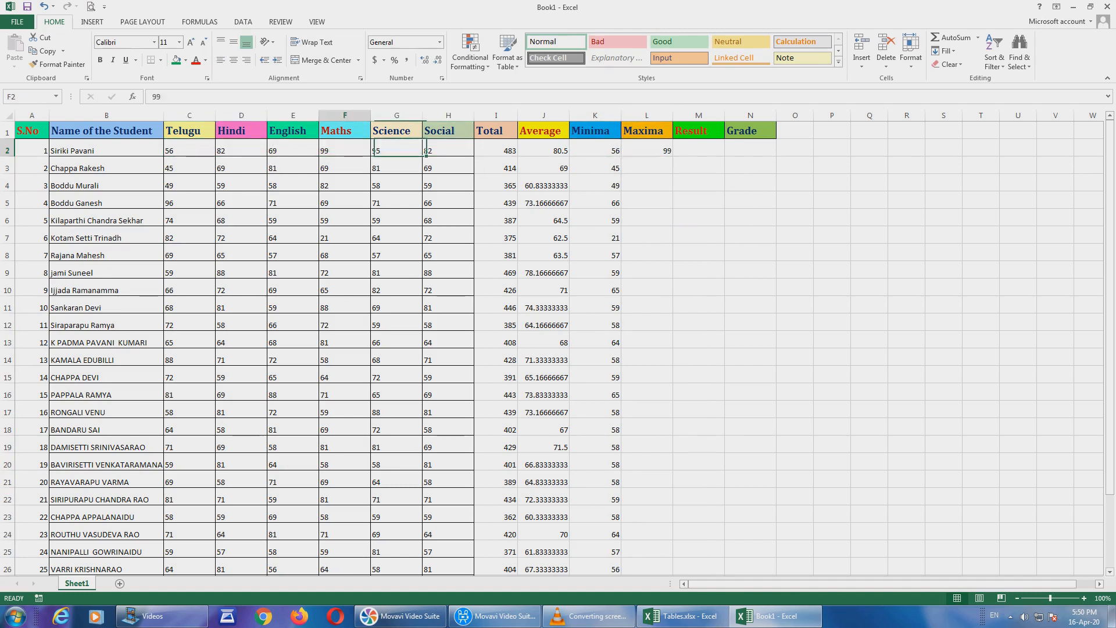
- Enter the pass/fail formula =IF(AND(C2>=35, D2>=21, E2>=35, F2>=35, G2>=35, H2>=35),"PASS","FAIL") in cell M2 of the Result column
click(698, 149)
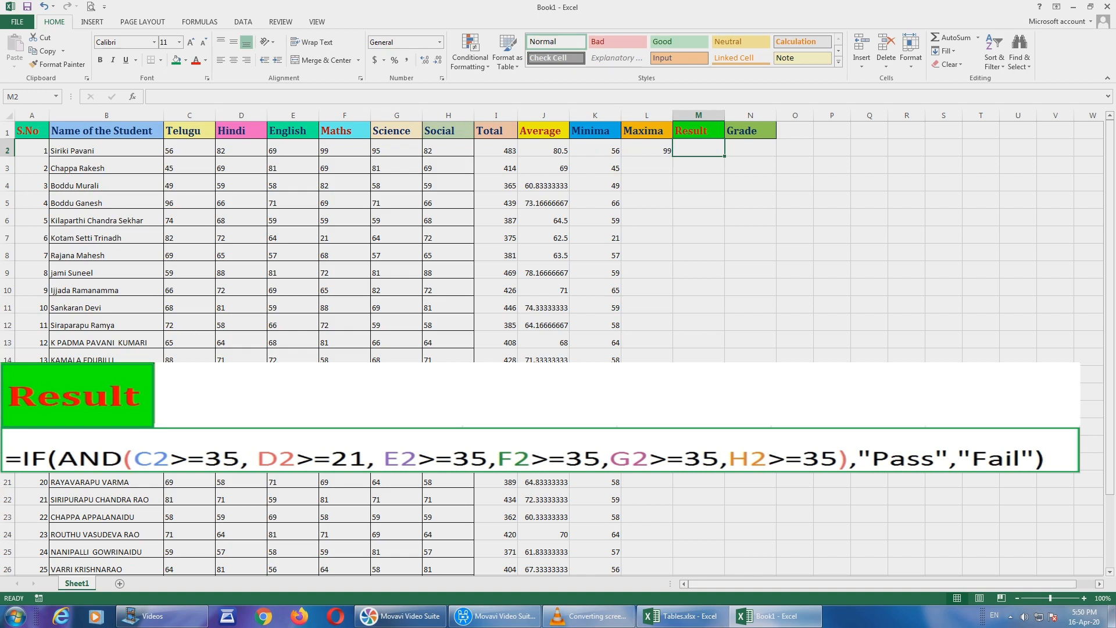
text(=)
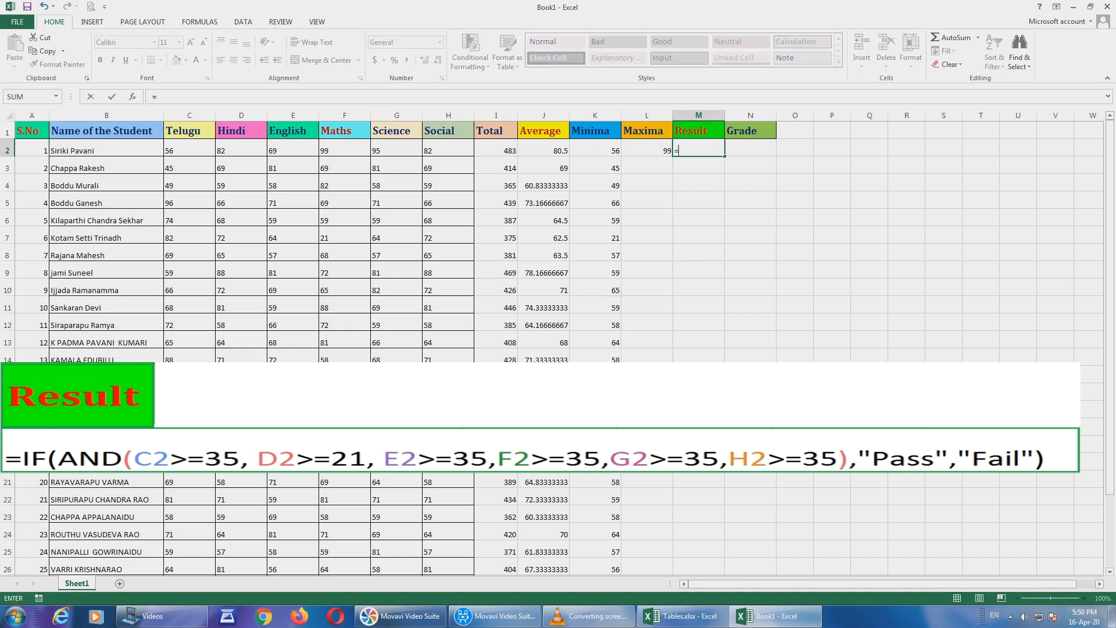
text(IF)
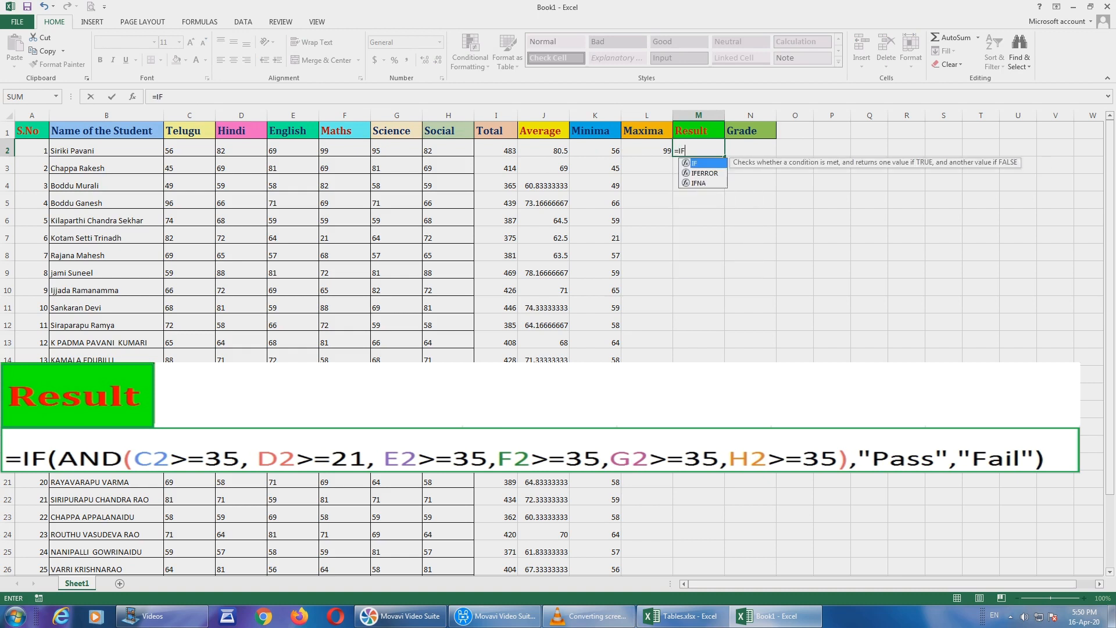
text(()
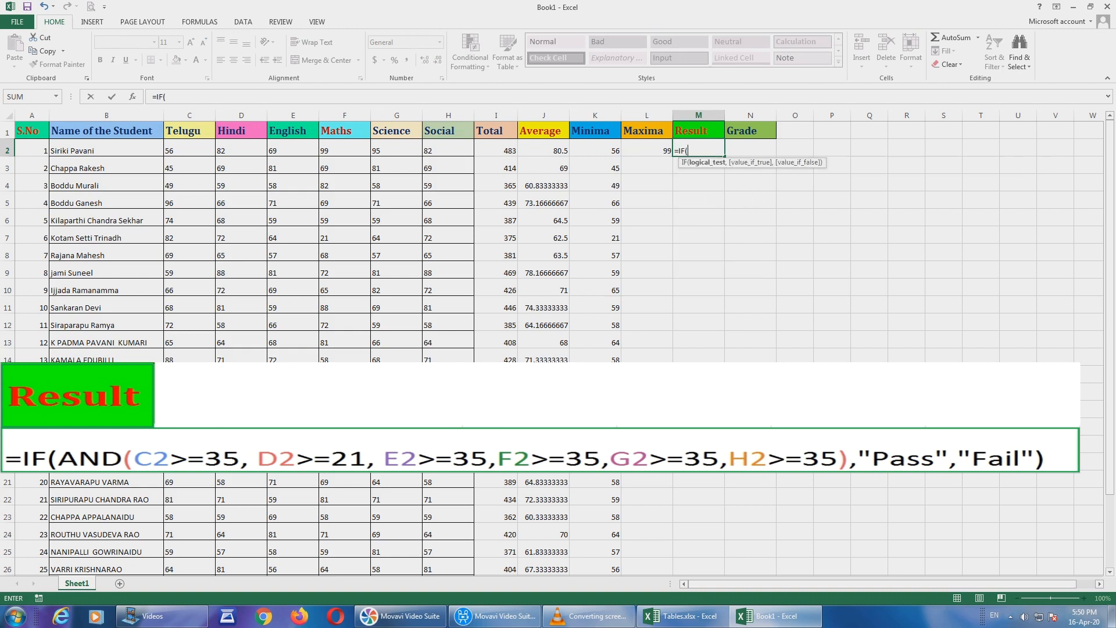
text(A)
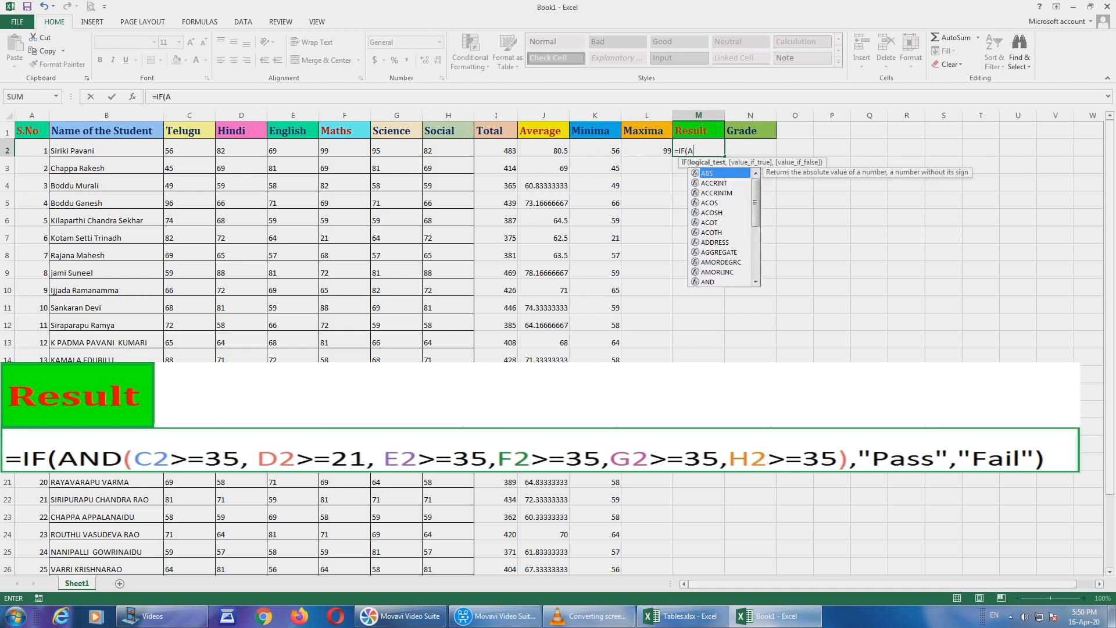
text(ND()
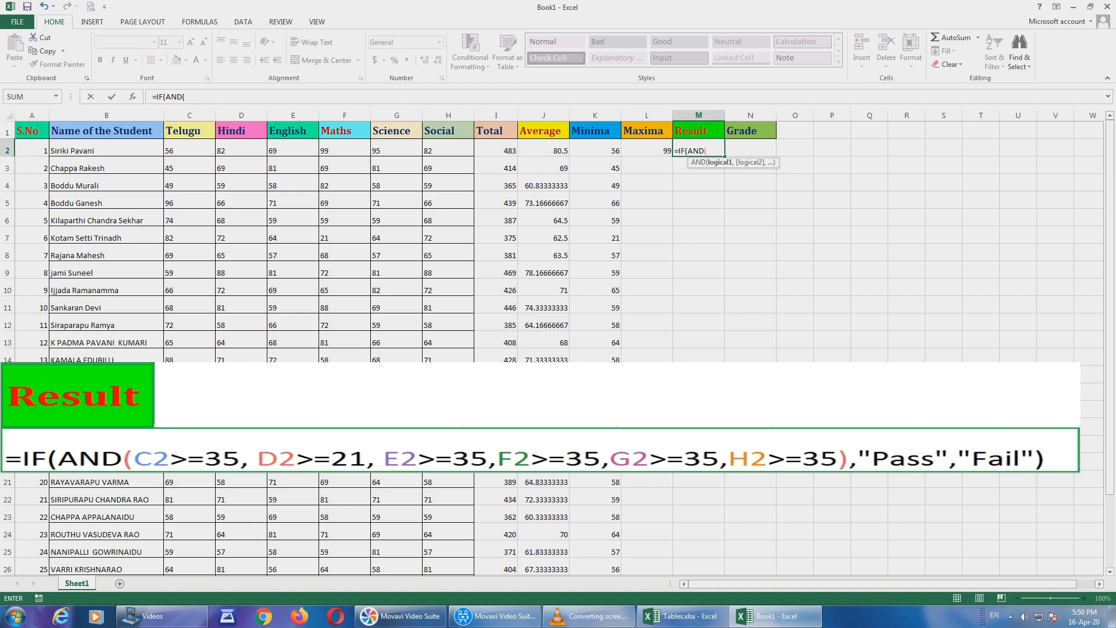
text(C)
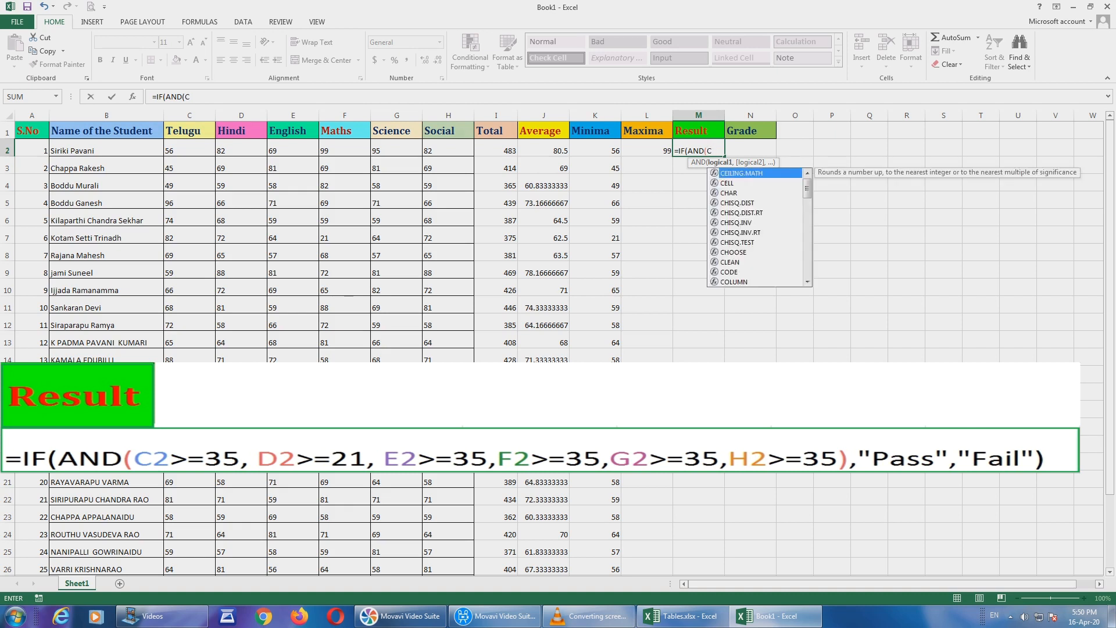
text(2)
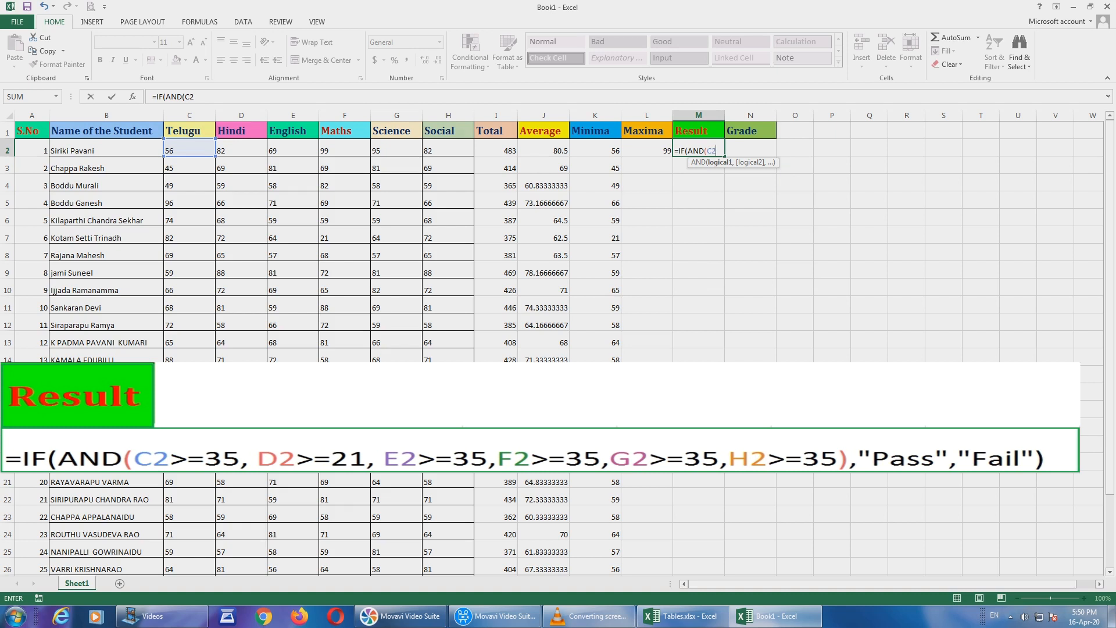
text(>=35,)
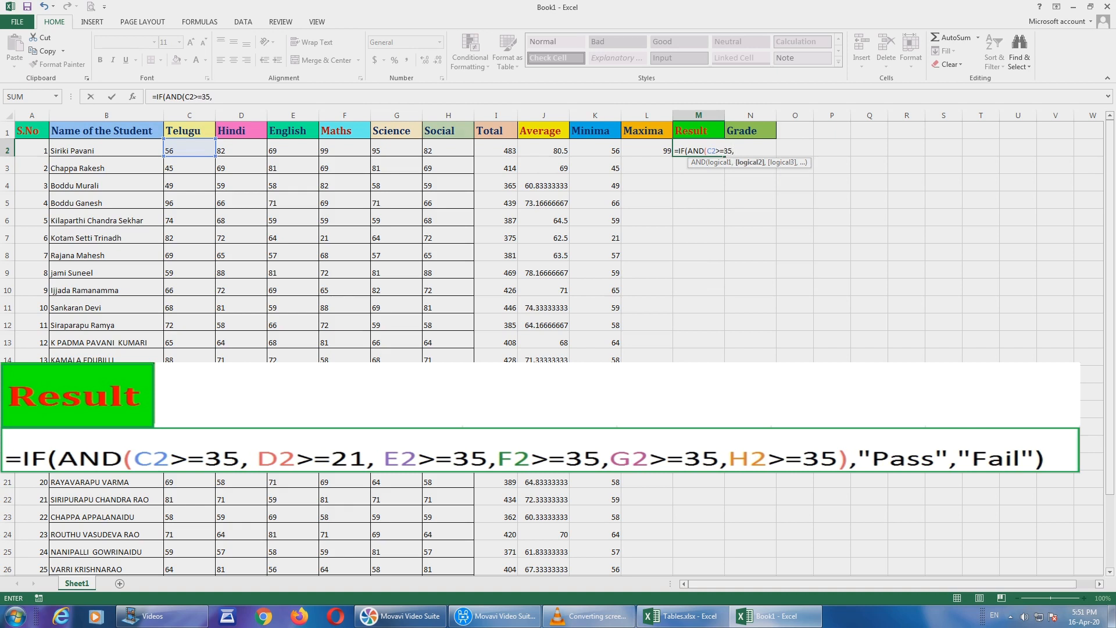
text( D2)
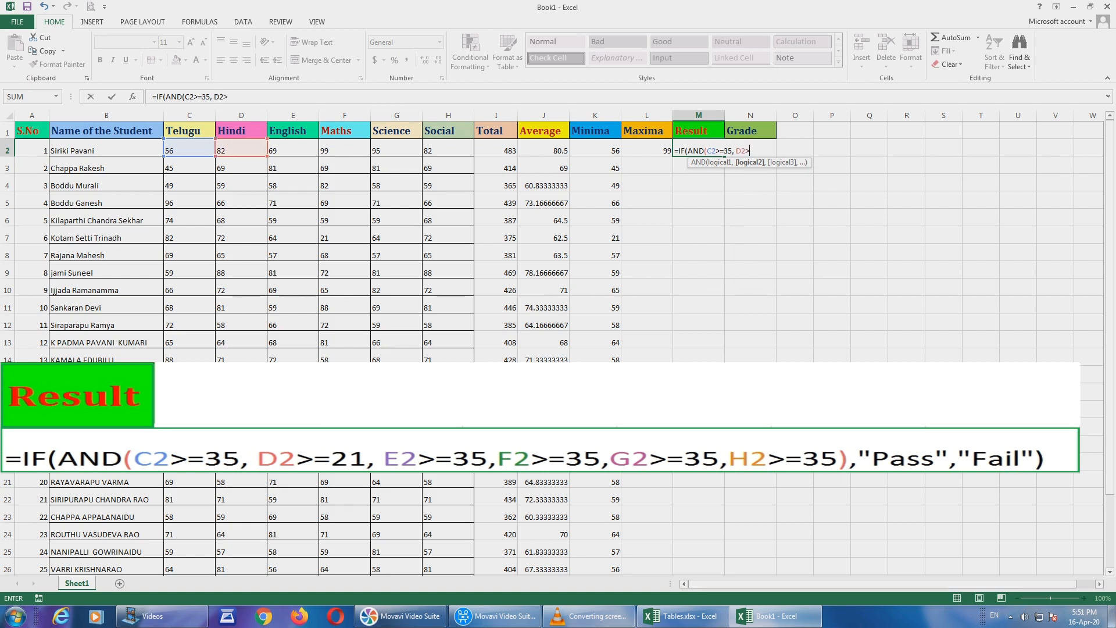
text(>=21,)
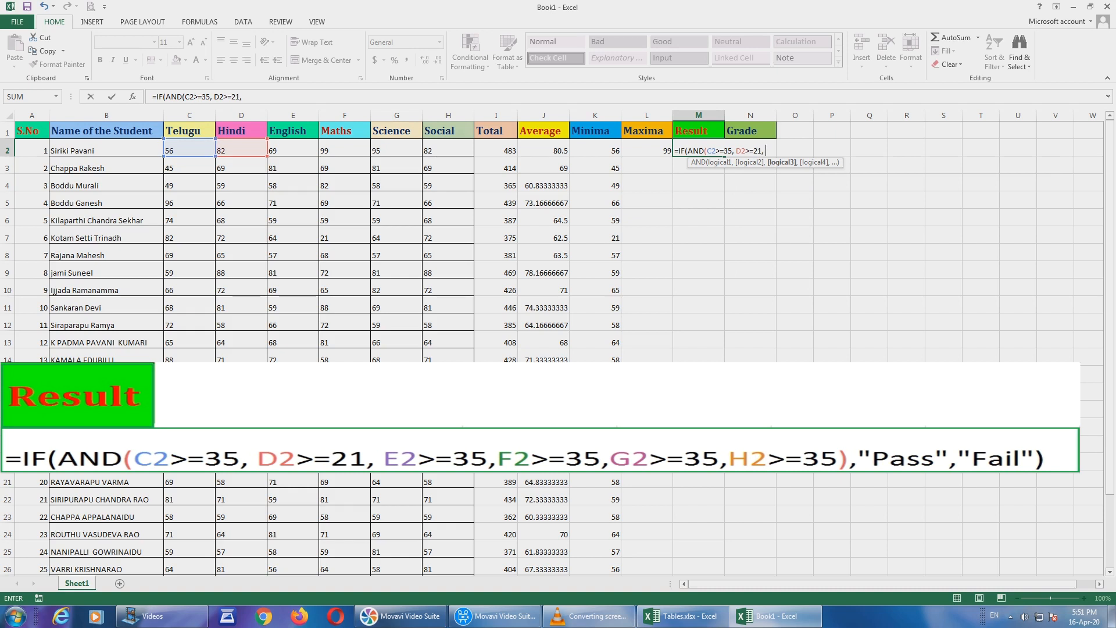
text(E)
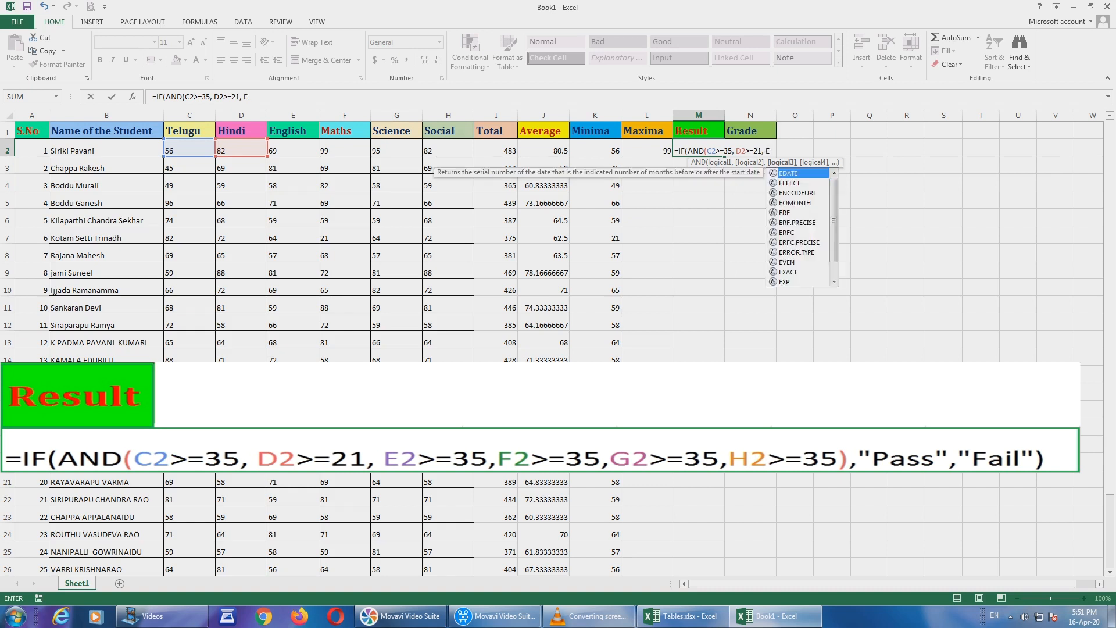
text(2>)
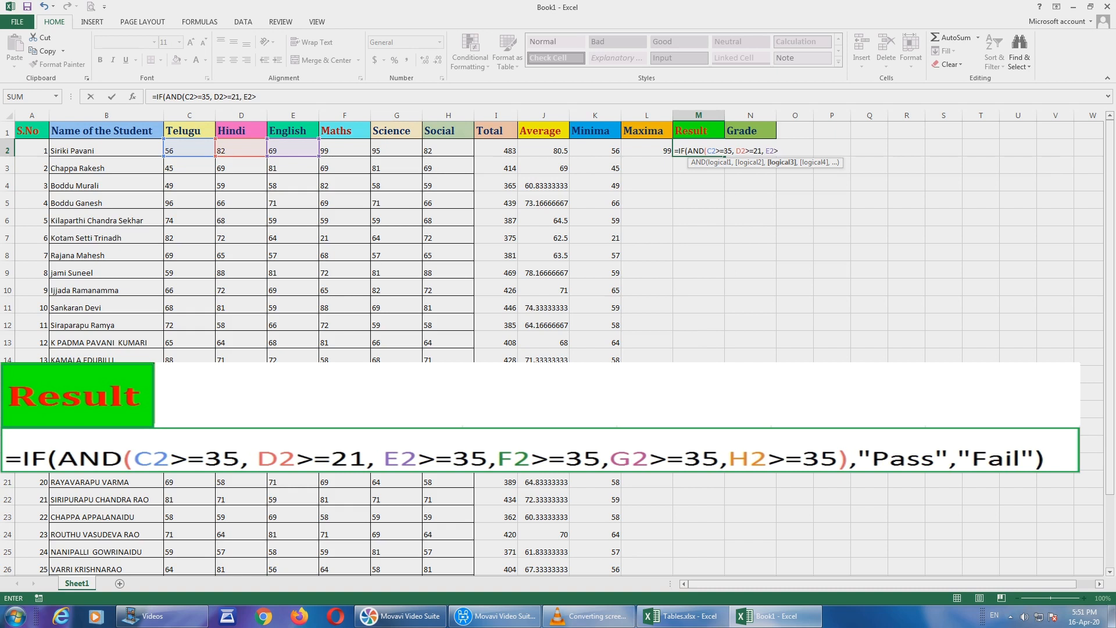
text(=35, )
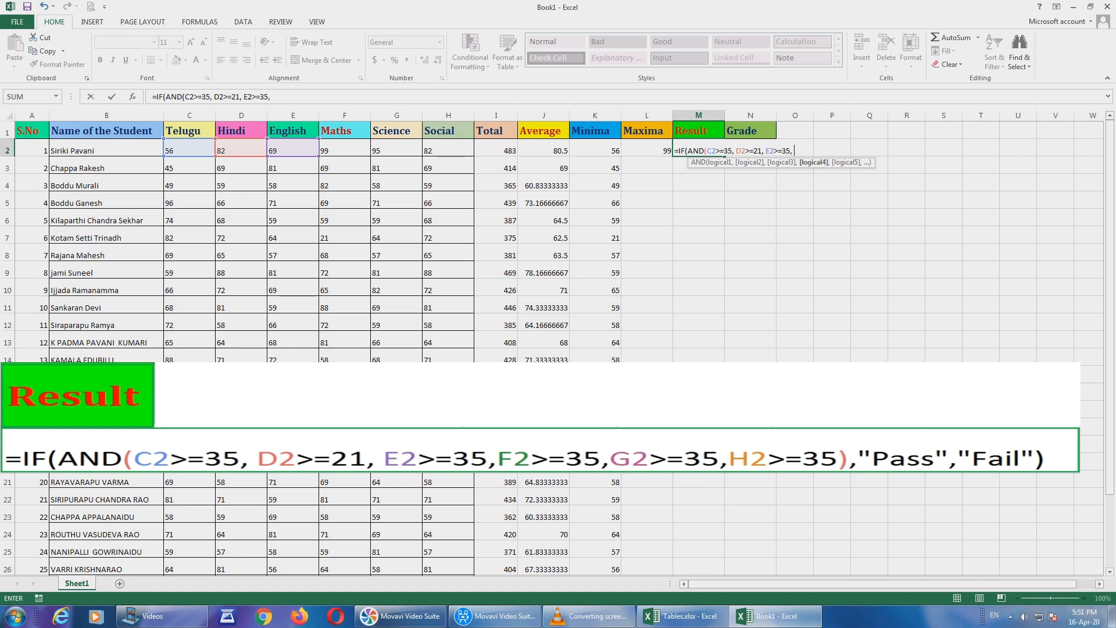
text(F21)
key(BackSpace)
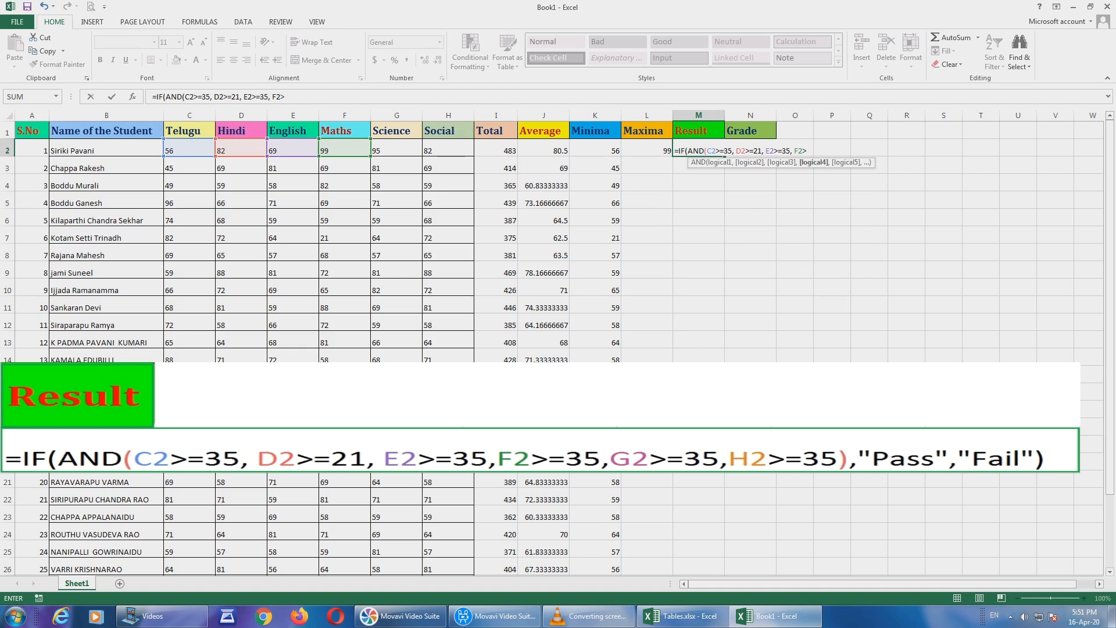
text(>=35,)
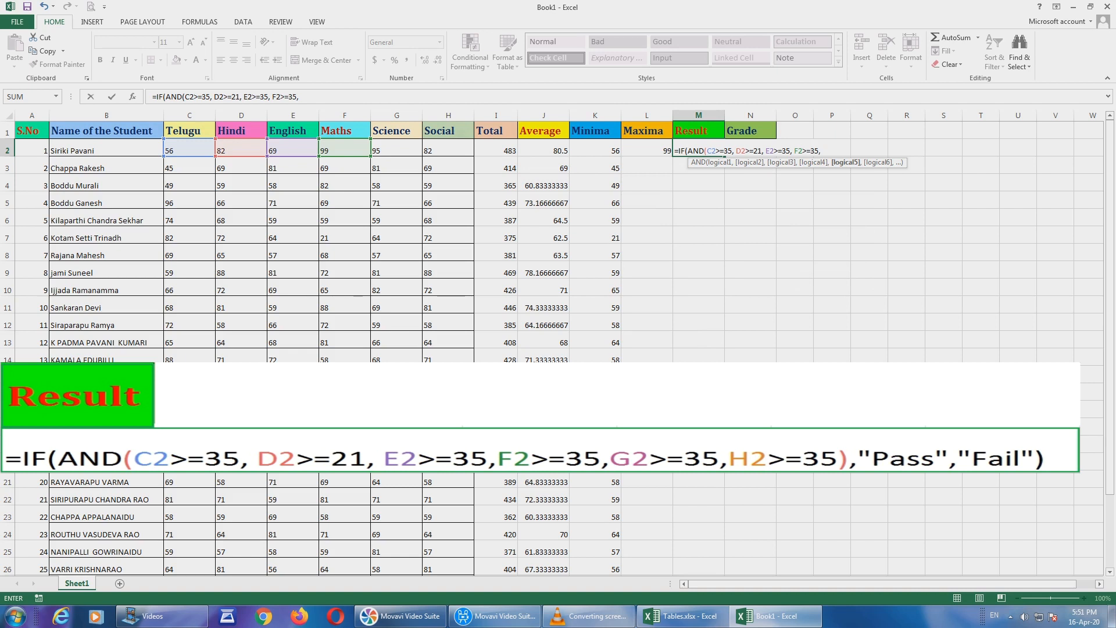
text(G2>=)
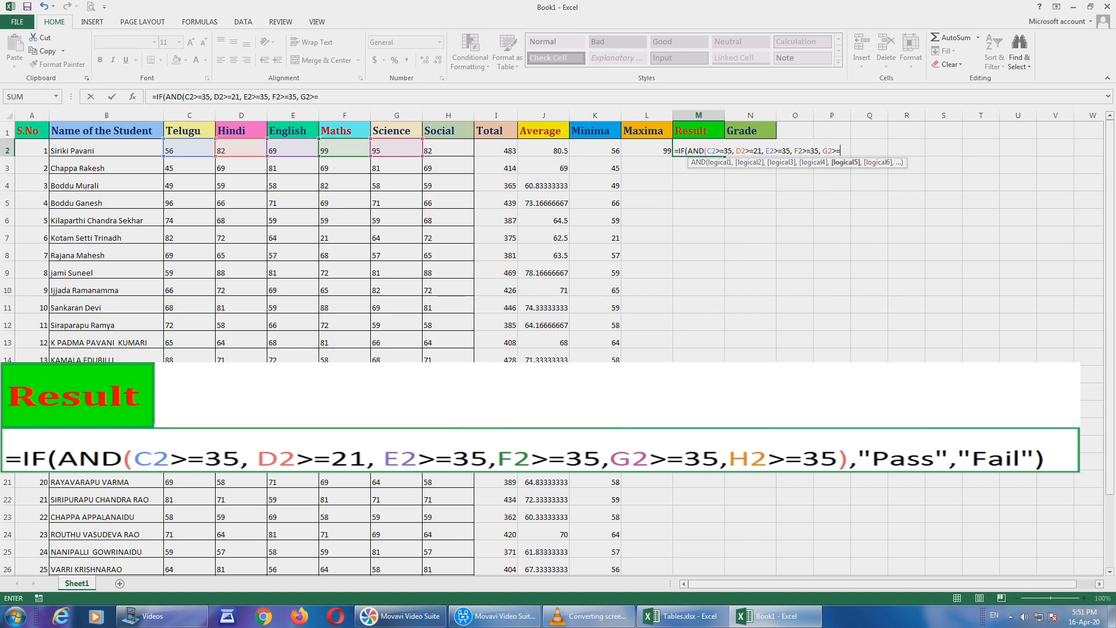
text(35,)
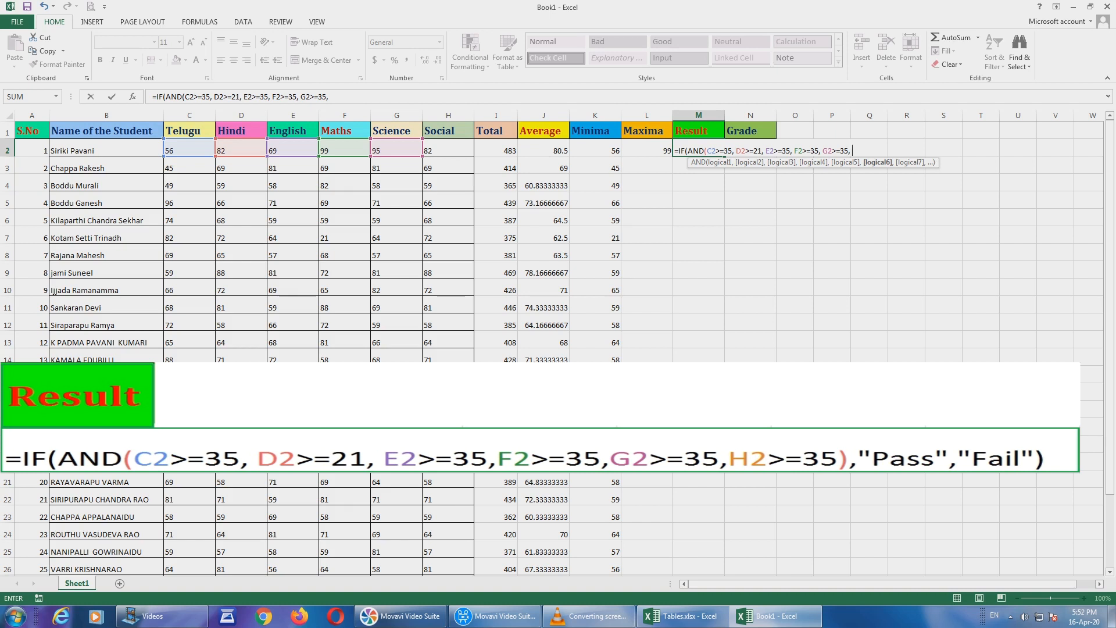
text( H2>=)
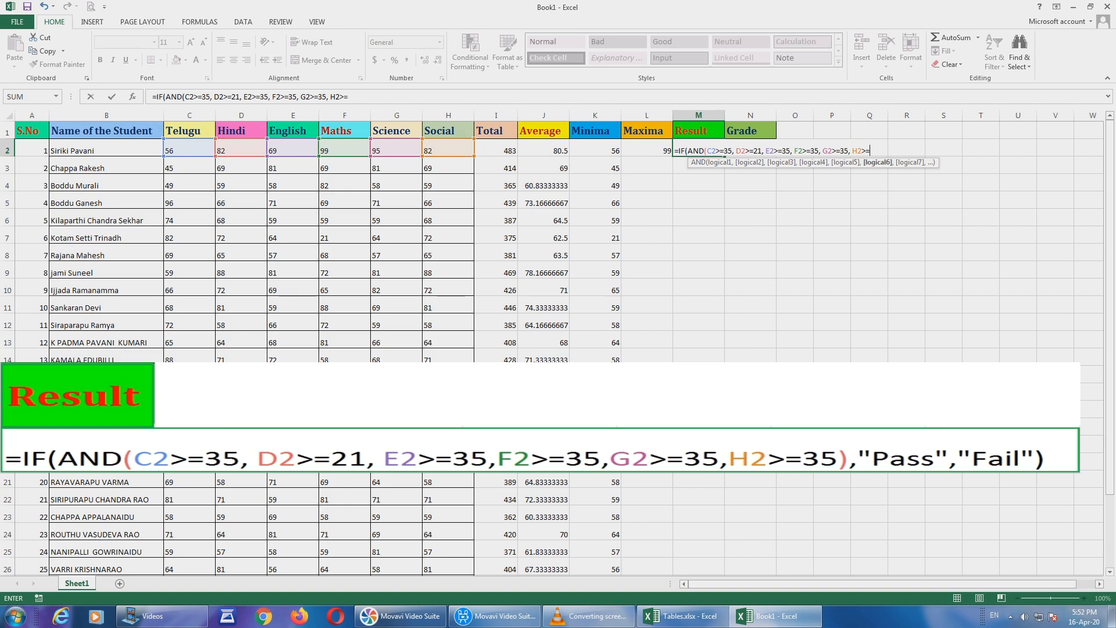
text(35)
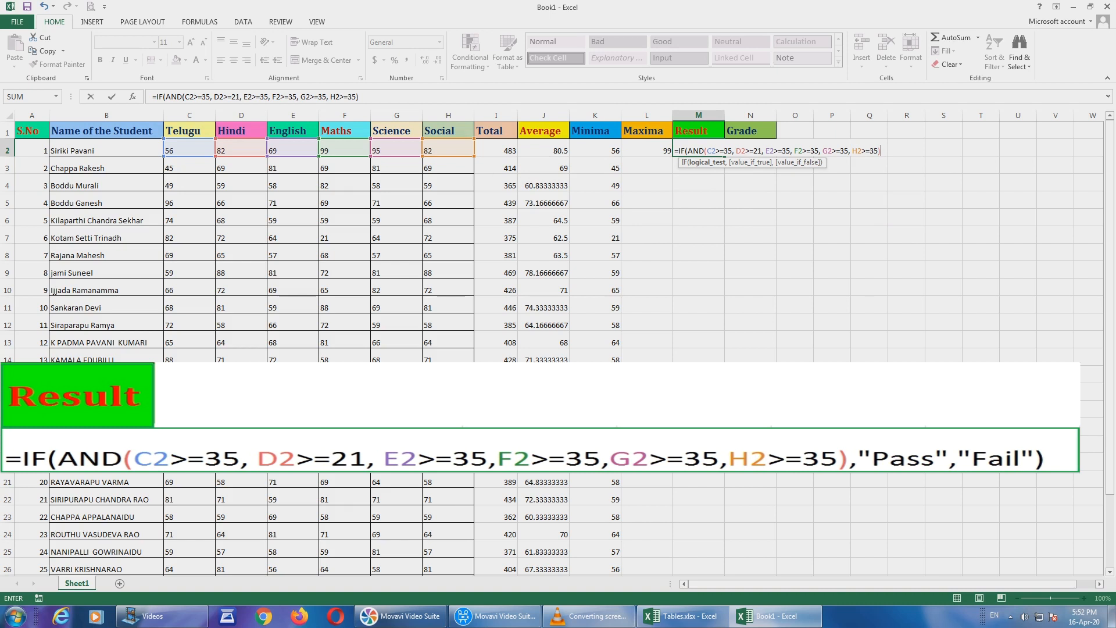
text(,"PASS)
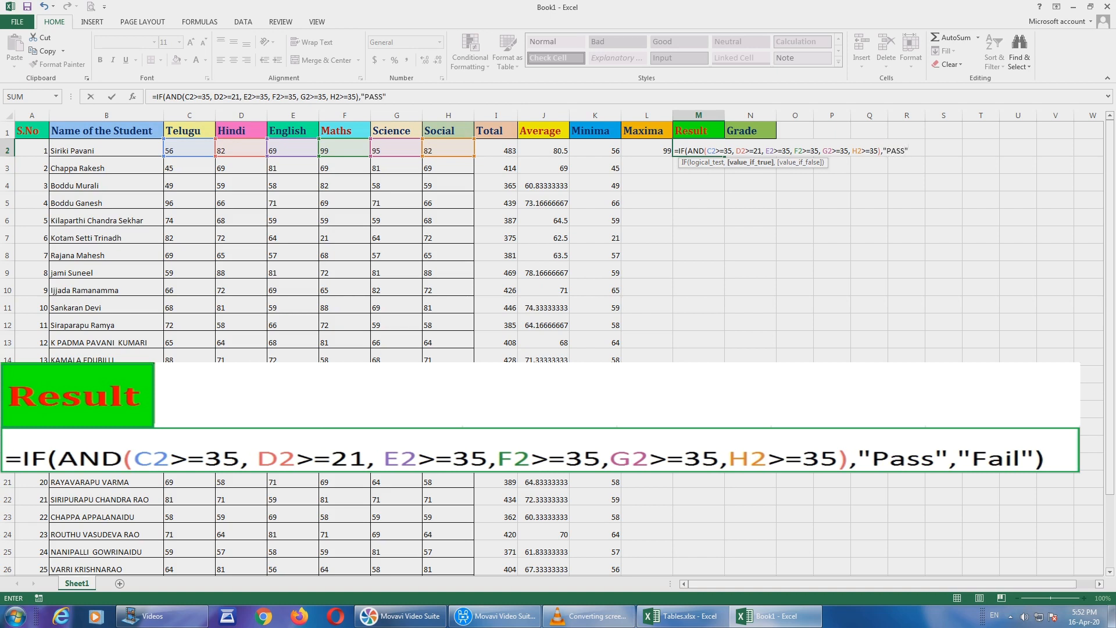
text(","FAIL)
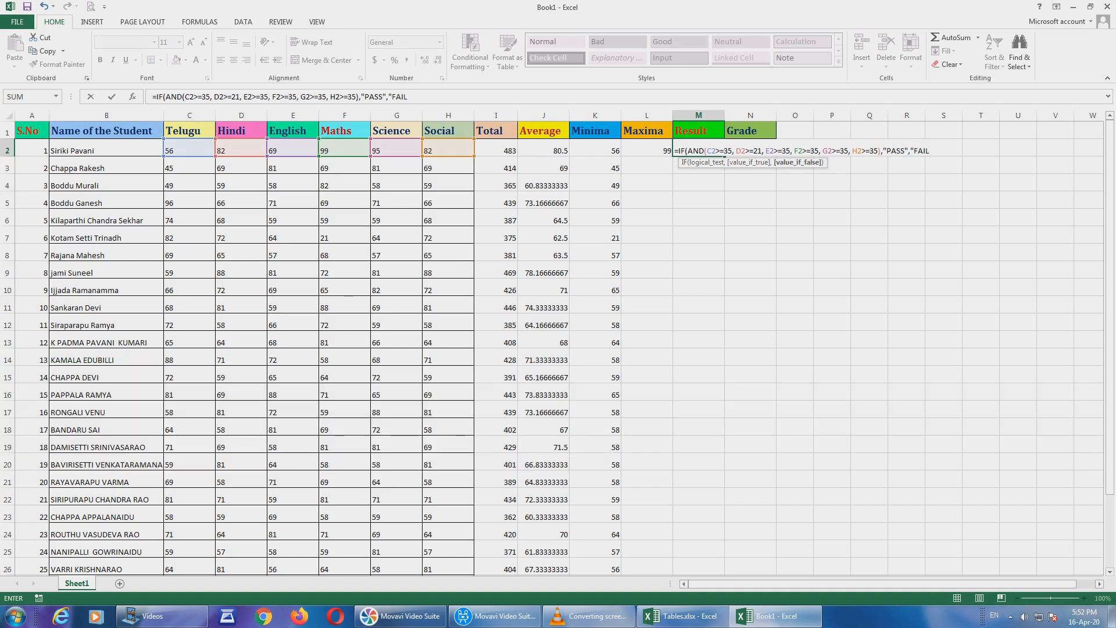
text("))
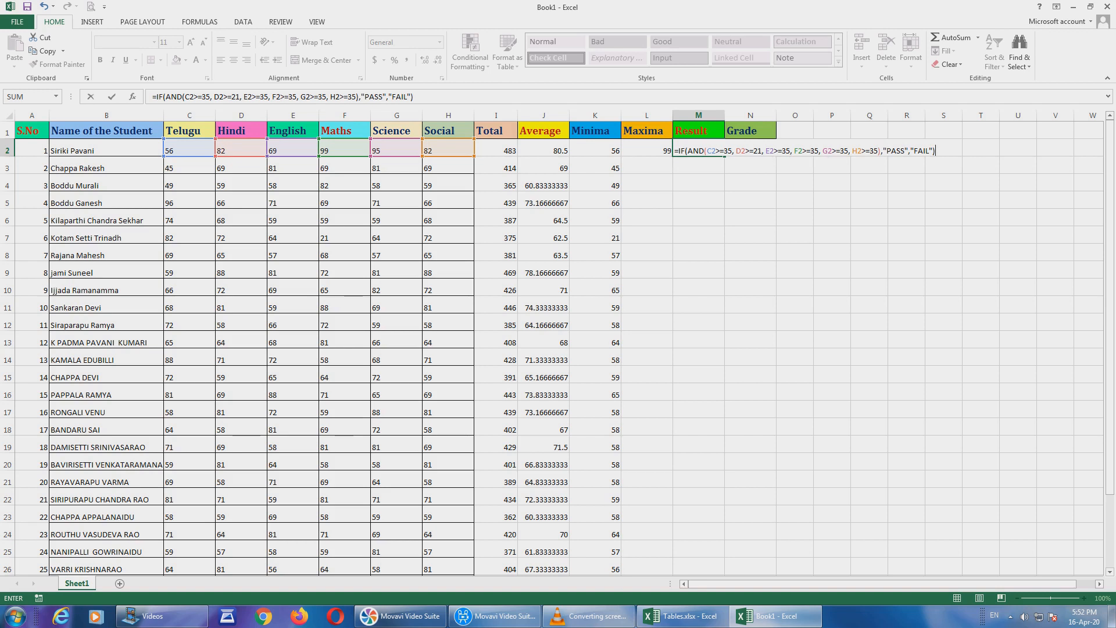
key(Return)
- Review the pass/fail formula in cell M2 and go back to the maximum formula in L2
key(Up)
click(446, 97)
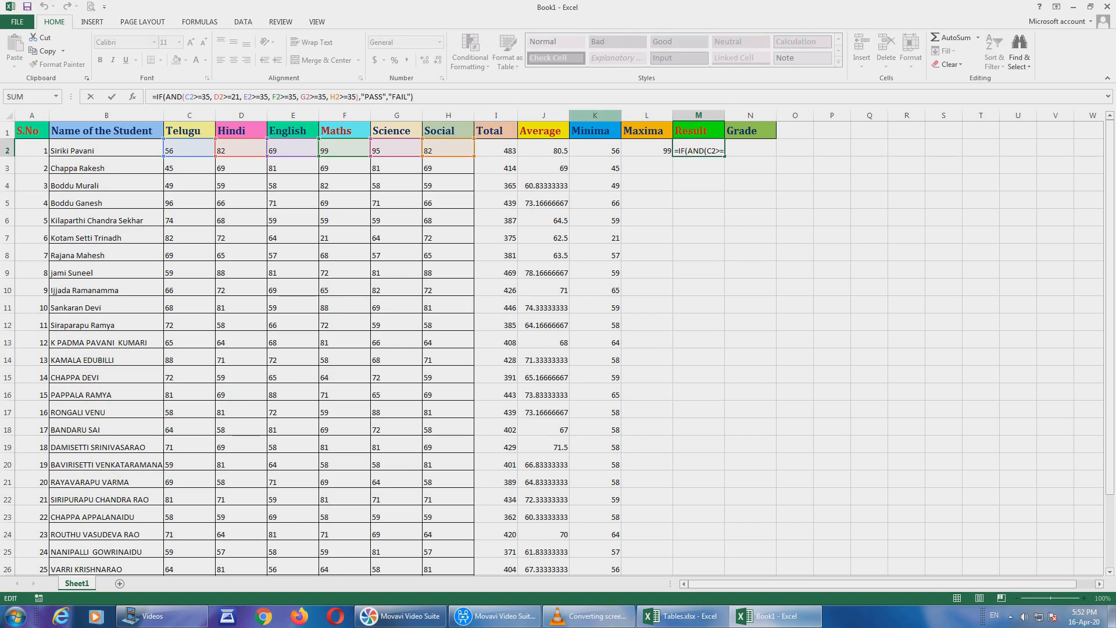
key(Tab)
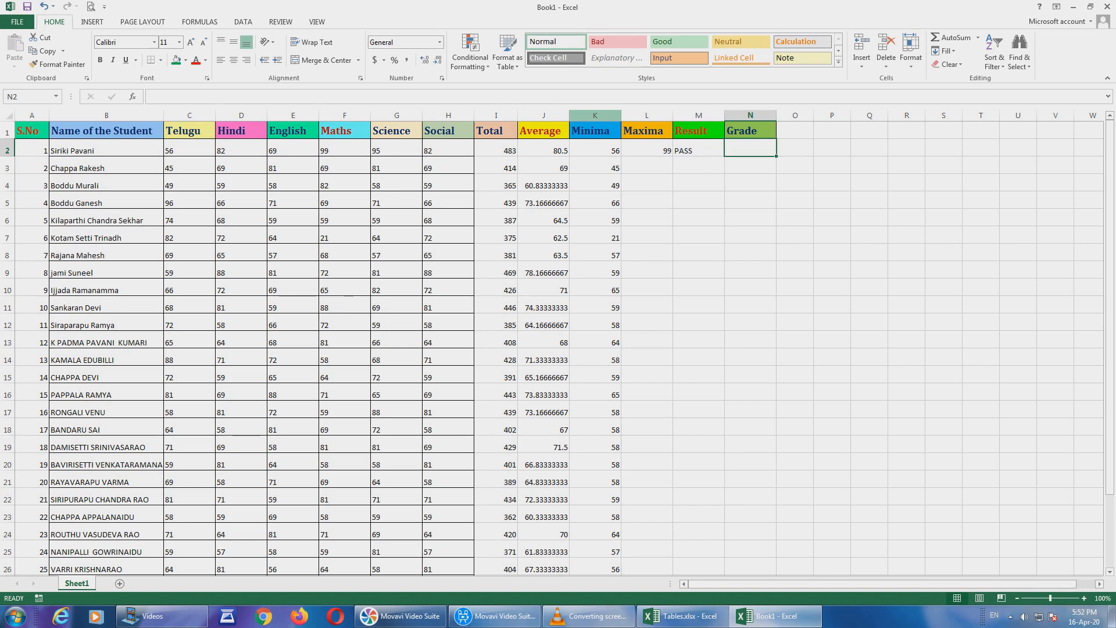
key(Left)
key(Left)
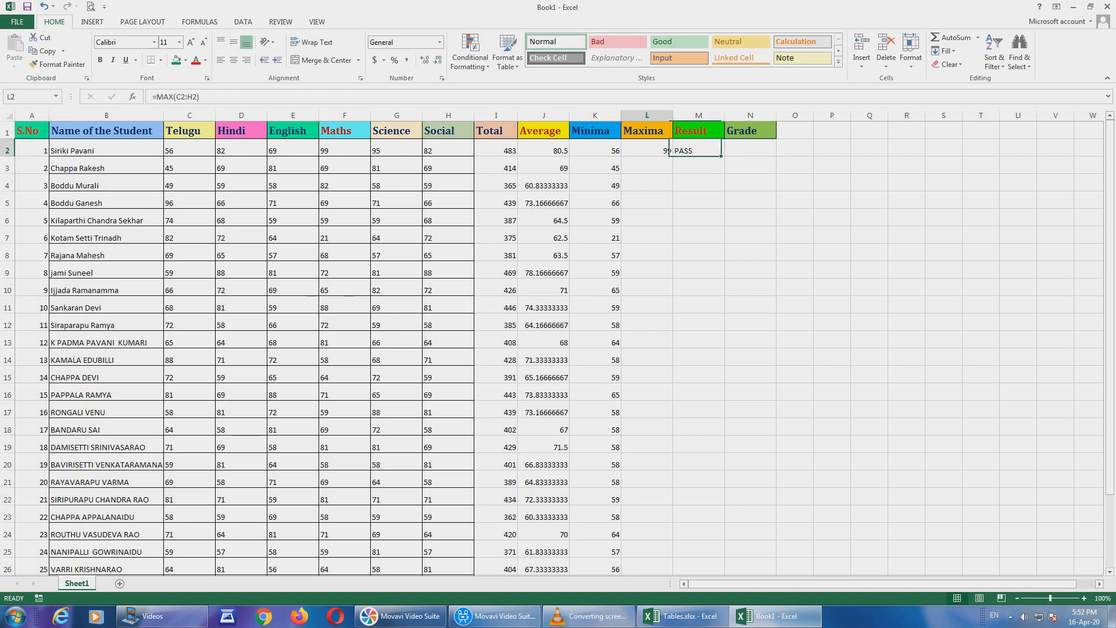
- Fill the maximum formula from L2 and the pass/fail formula from M2 down their columns for all students
drag(672, 156, 672, 553)
scroll(672, 553, up, 2)
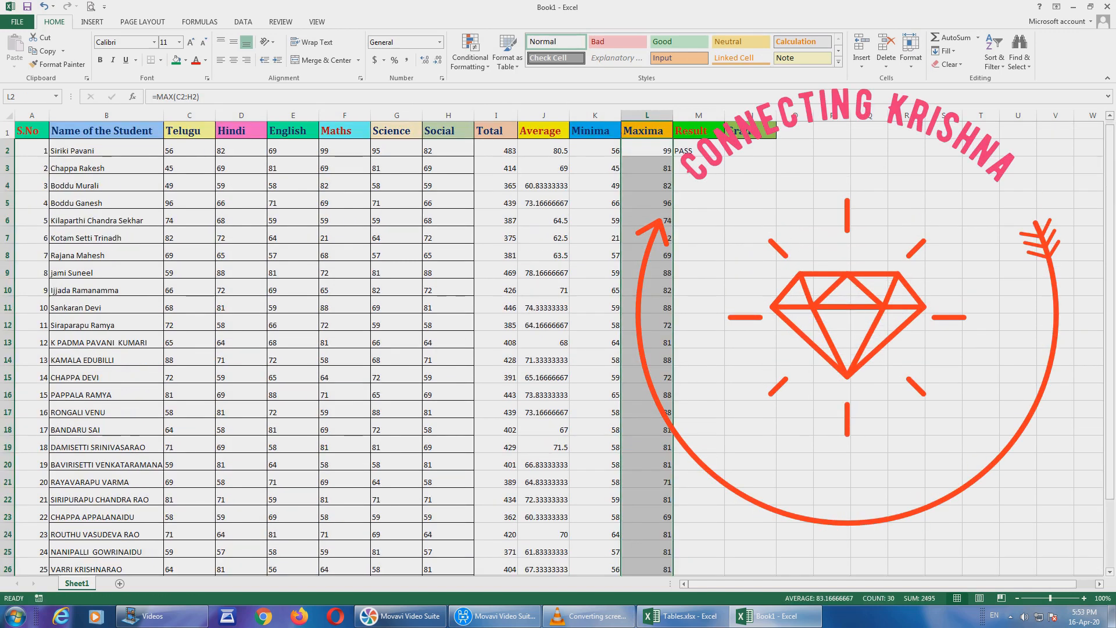
click(698, 151)
drag(724, 156, 724, 553)
scroll(725, 553, up, 3)
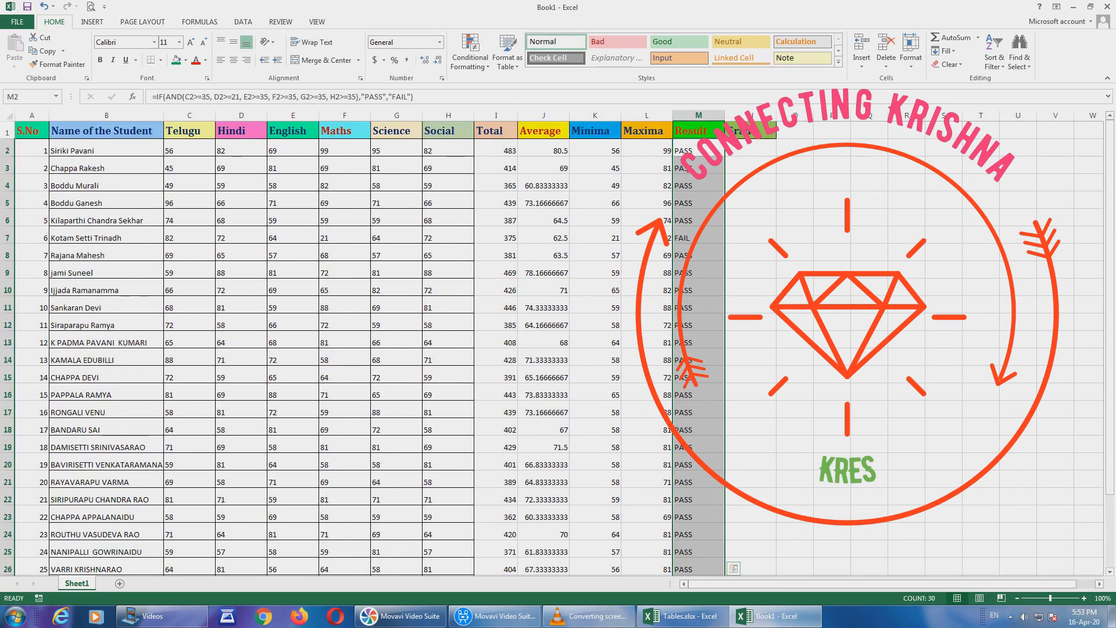
- Highlight all of row 7, the row marked FAIL, with an orange fill and check its Maths mark in F7
click(698, 237)
click(8, 237)
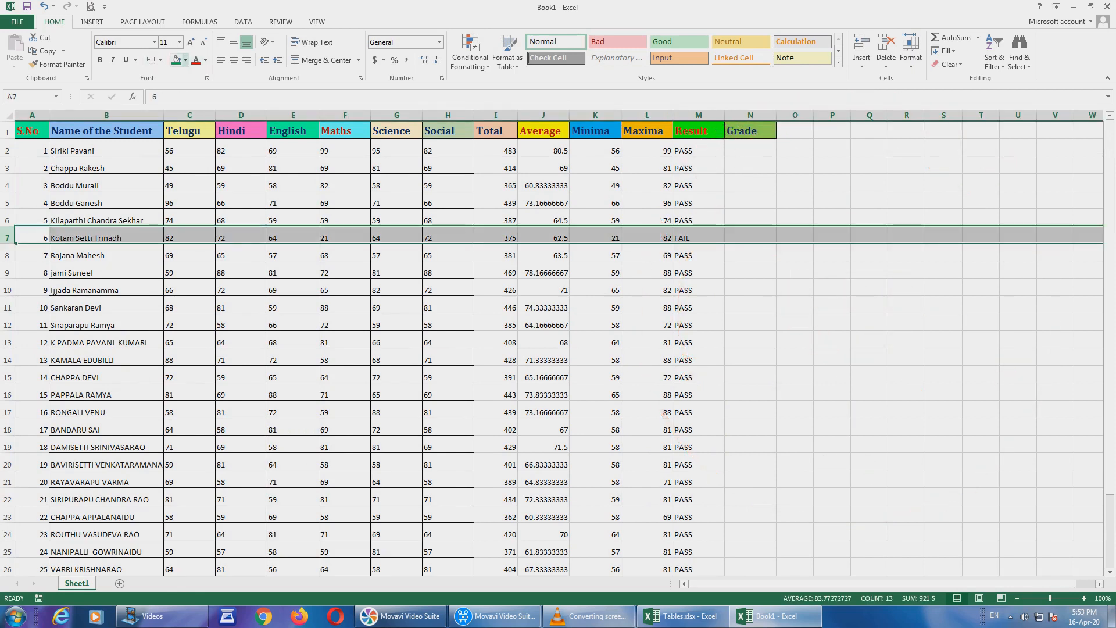
click(186, 59)
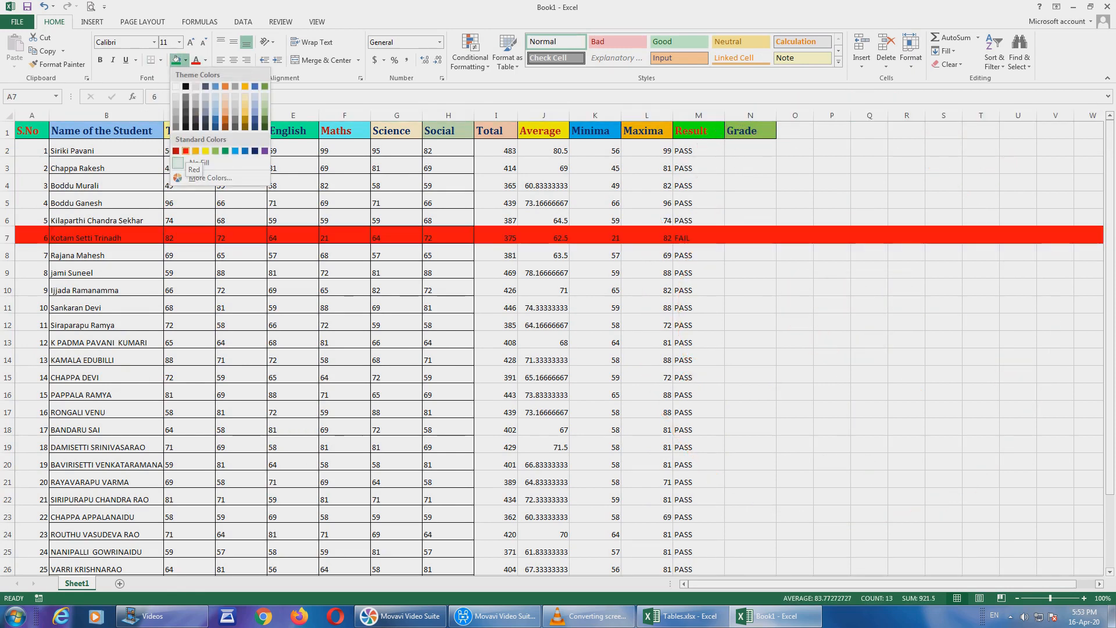
click(196, 151)
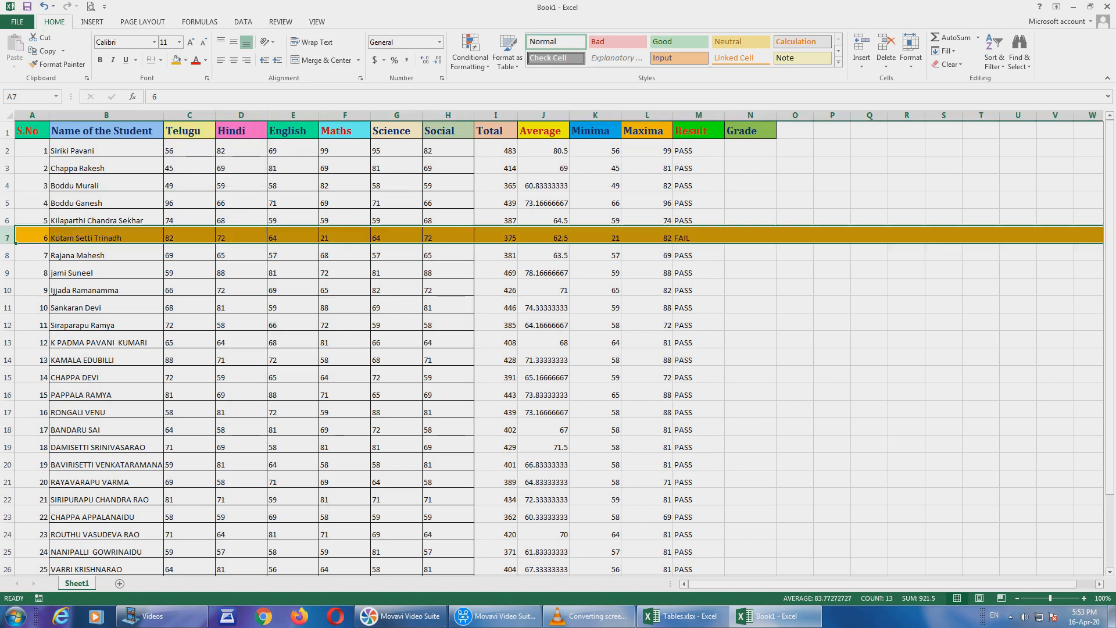
click(795, 322)
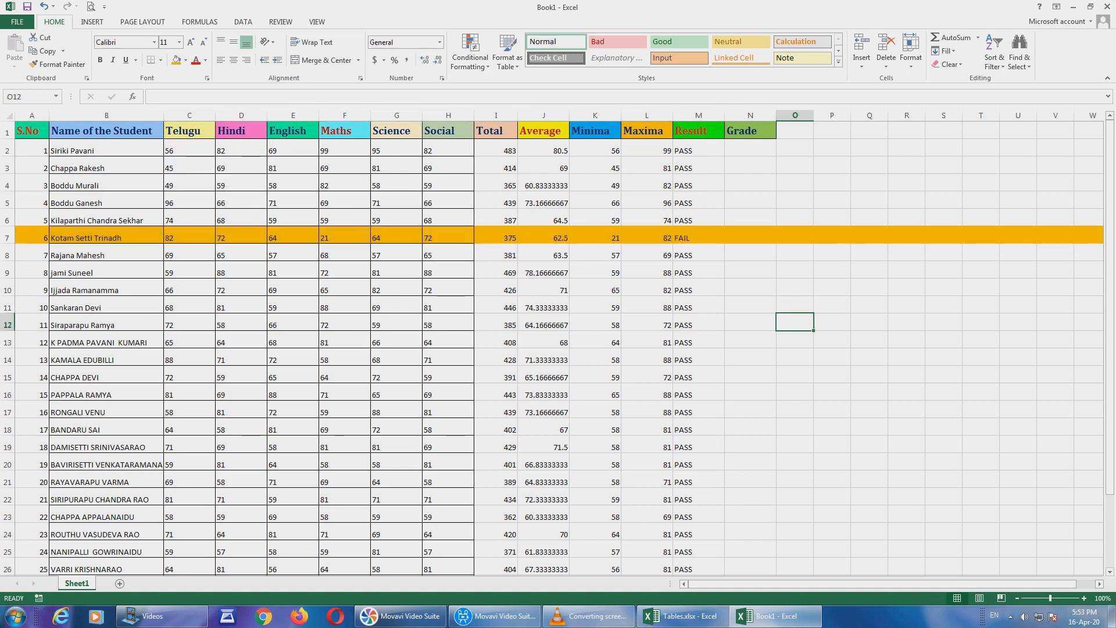
click(345, 235)
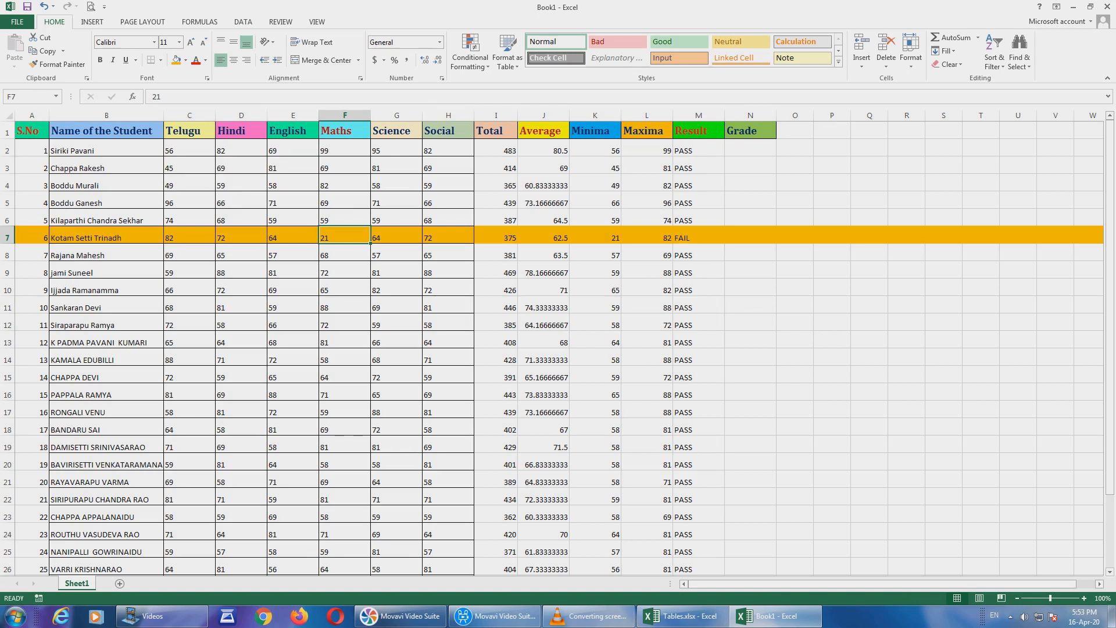
- Begin the grade formula in cell N2 with the pass test =IF(OR(M2>="PASS")
click(750, 148)
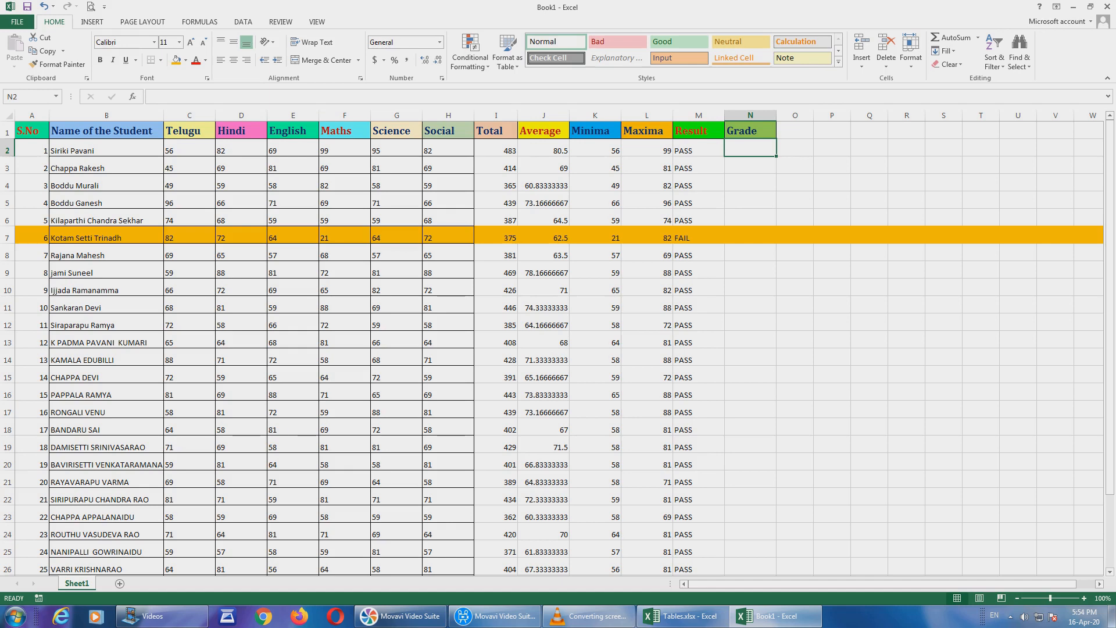
text(=)
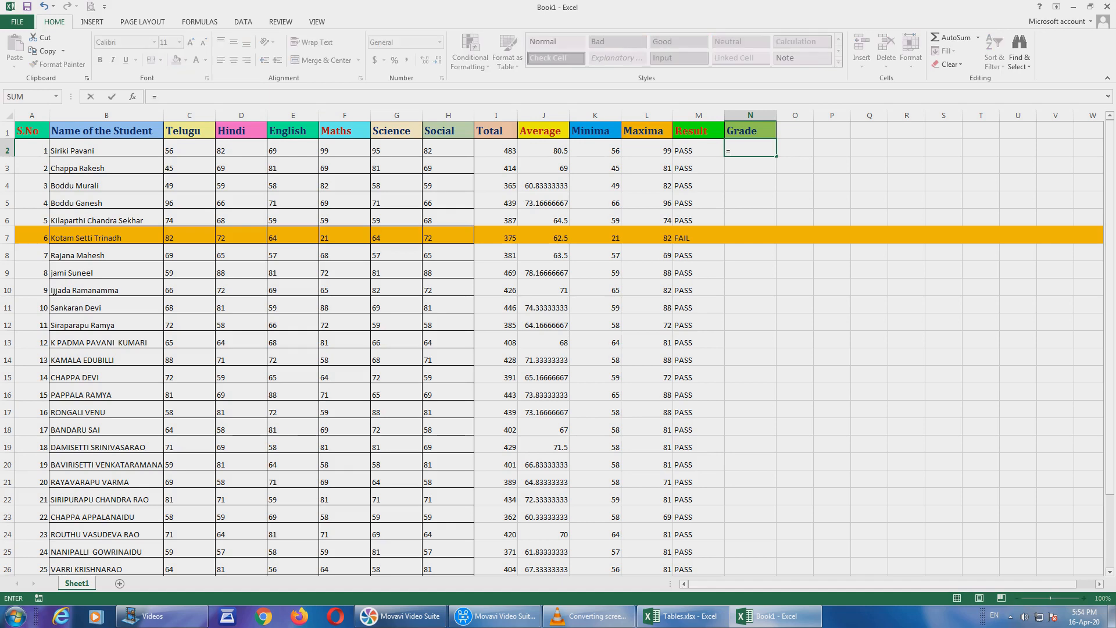
text(IF)
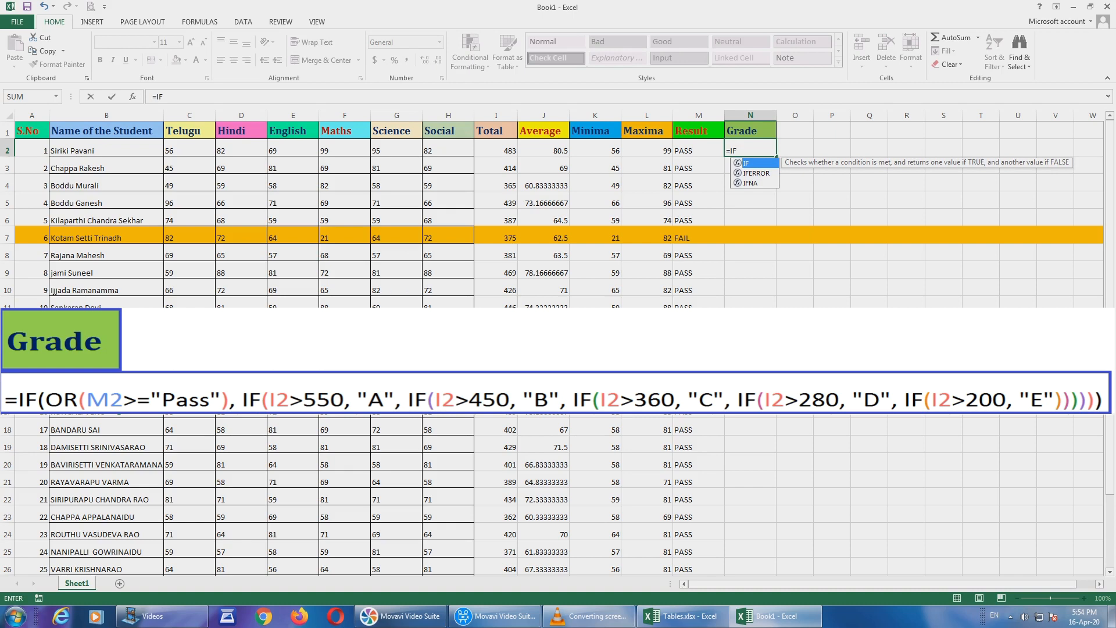
text((OR)
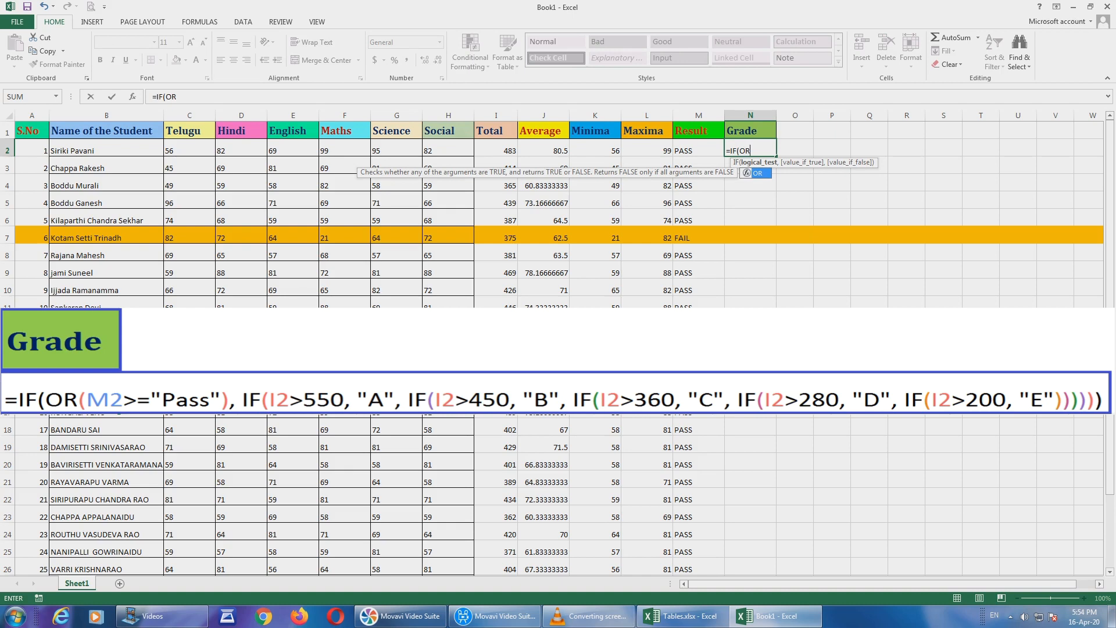
text(()
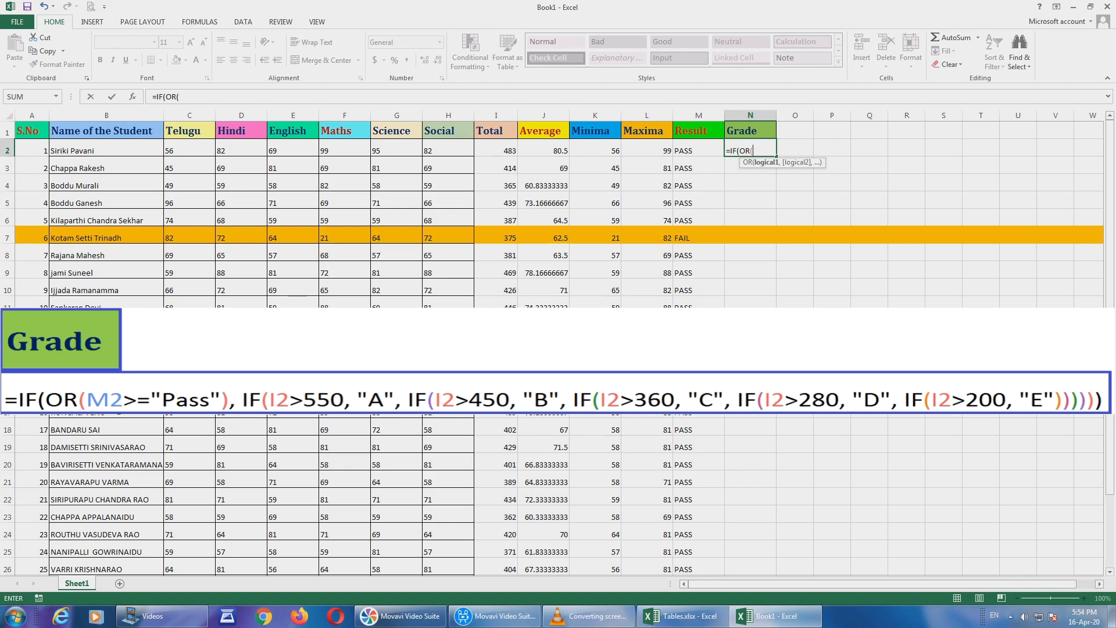
text(M2)
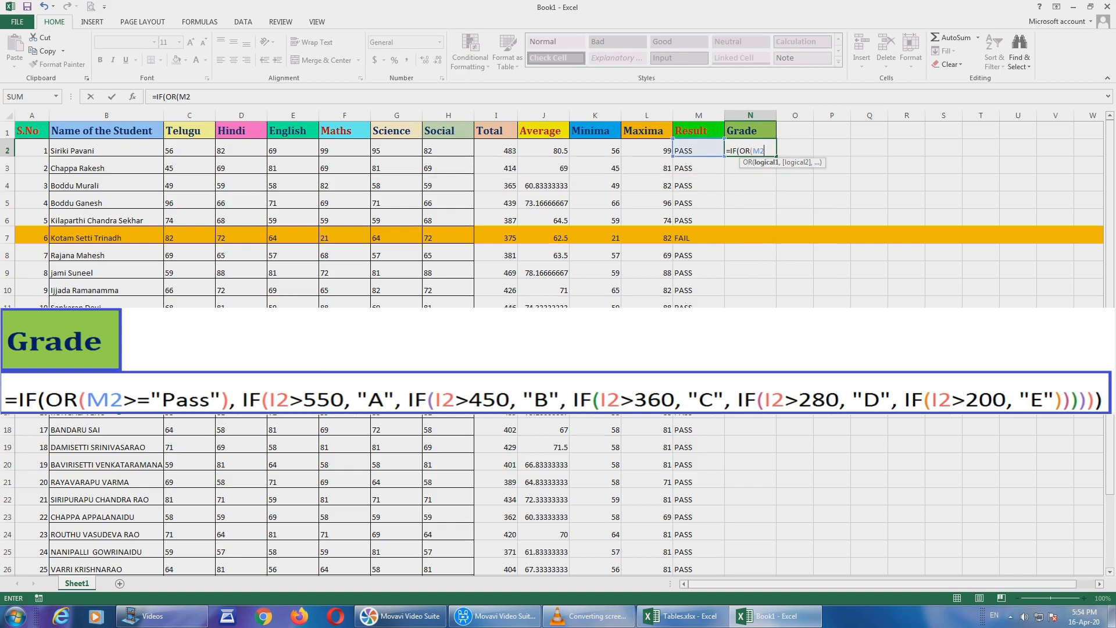
text(>="PASS)
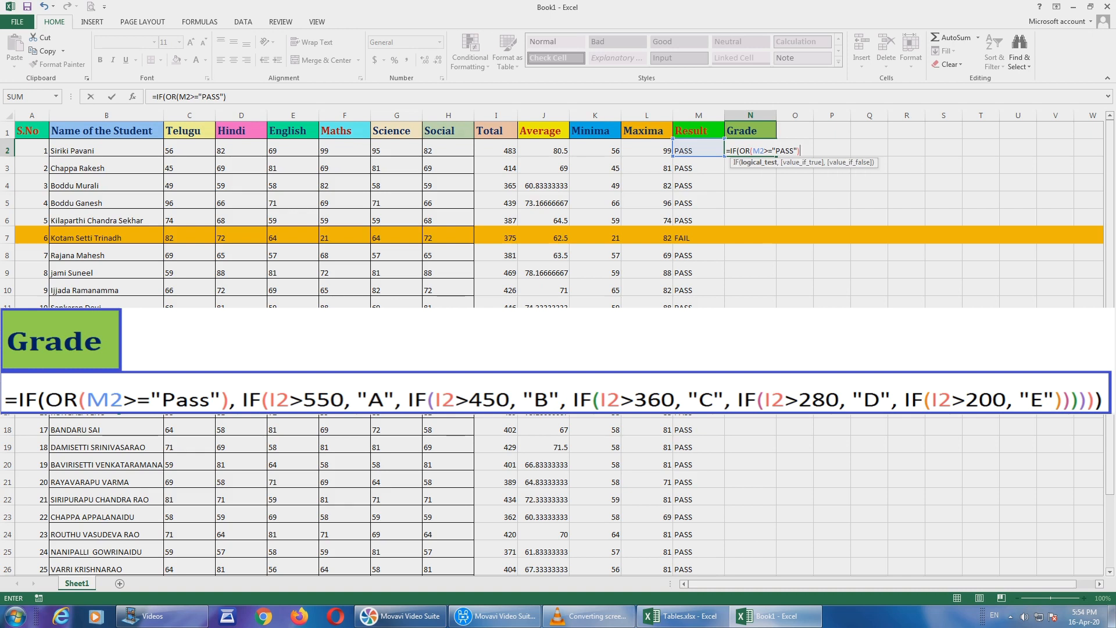
- Continue the grade formula in N2 with nested IF conditions giving "A" for I2>550 and "B" for I2>450
text(, IF)
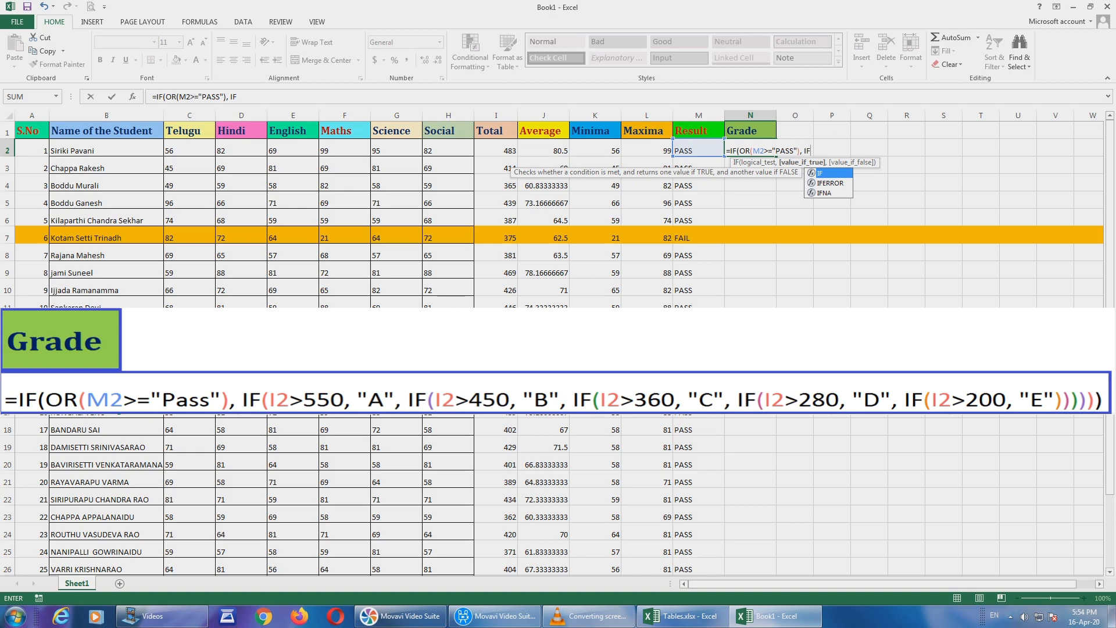
text(()
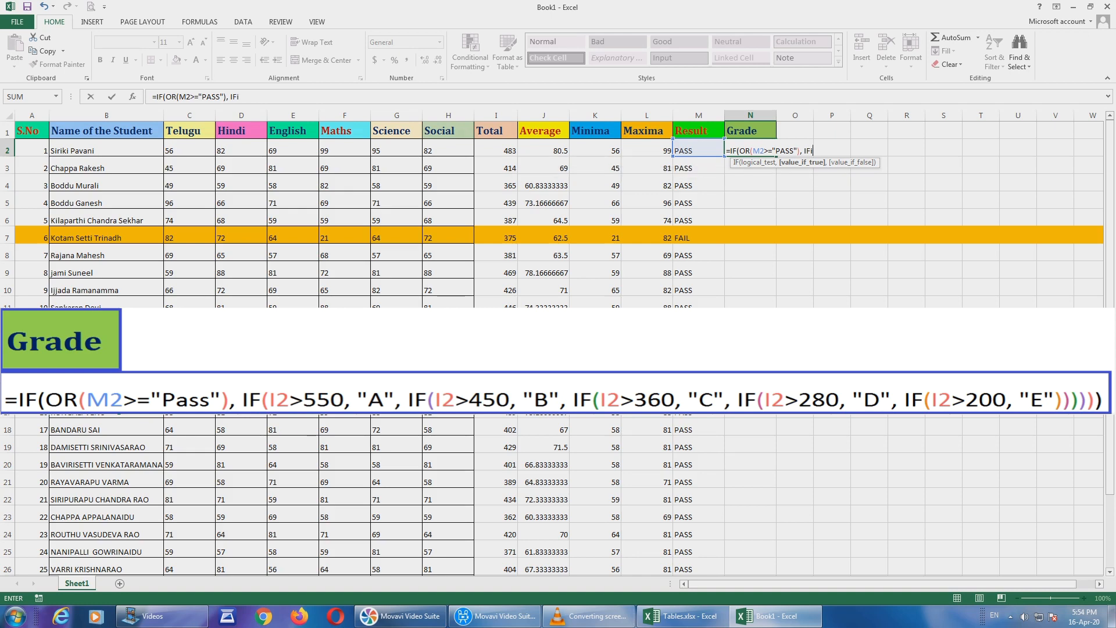
key(BackSpace)
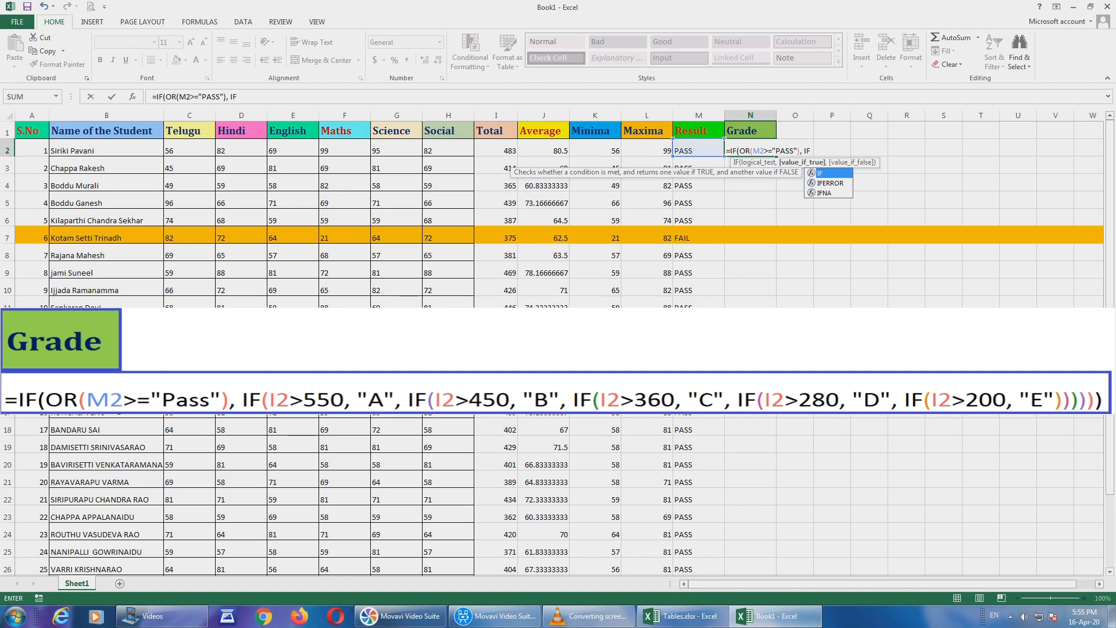
text((I)
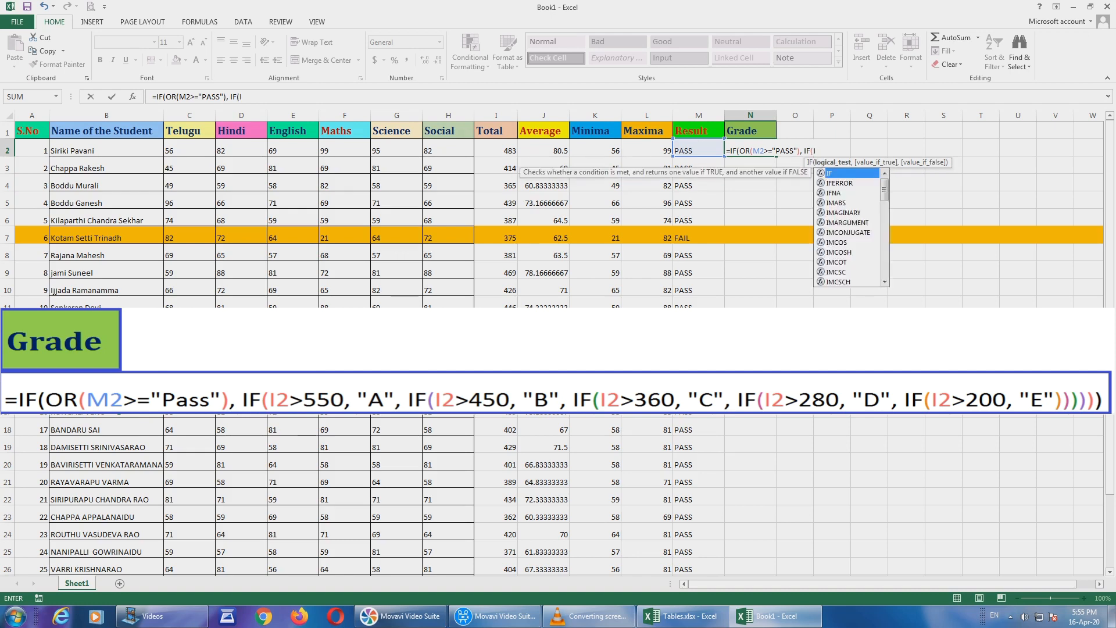
text(2)
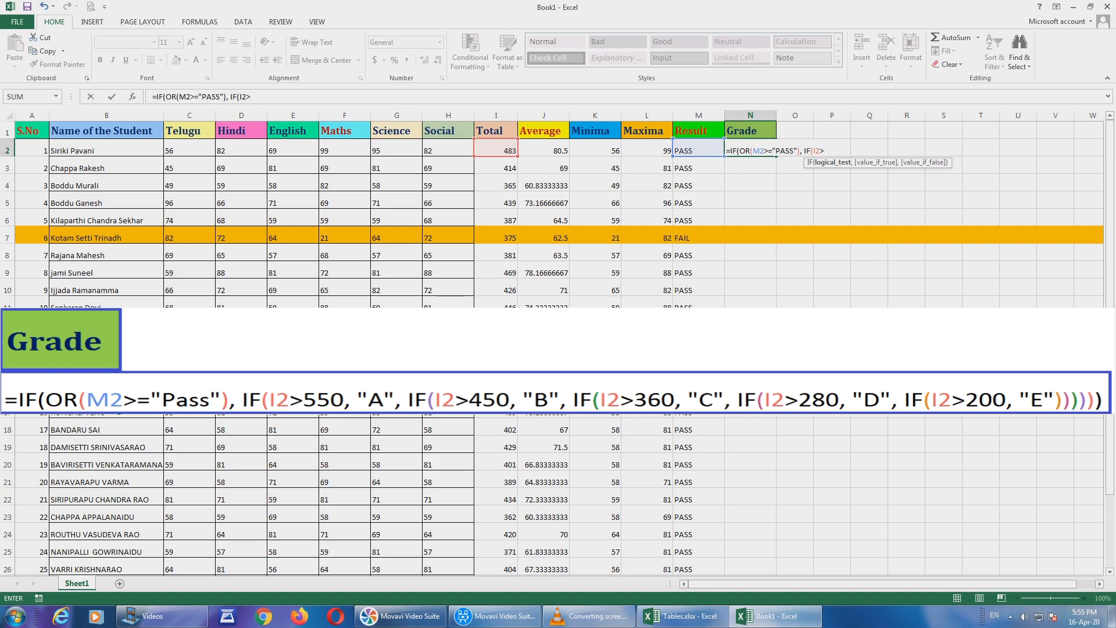
text(>550, "a)
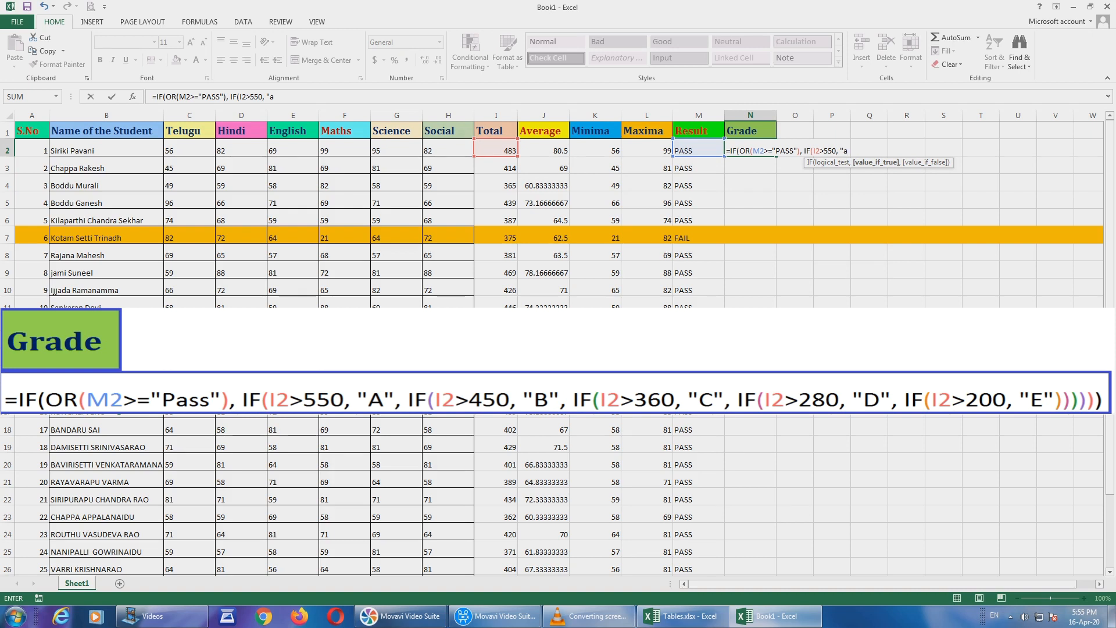
key(BackSpace)
text(A",)
text(IF)
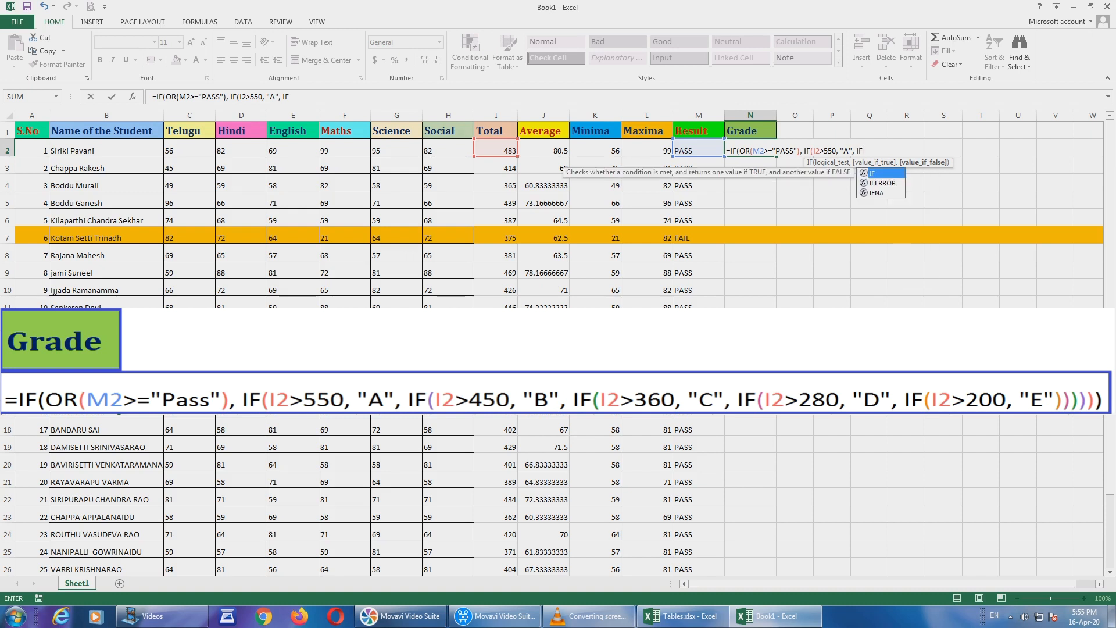
text((I2)
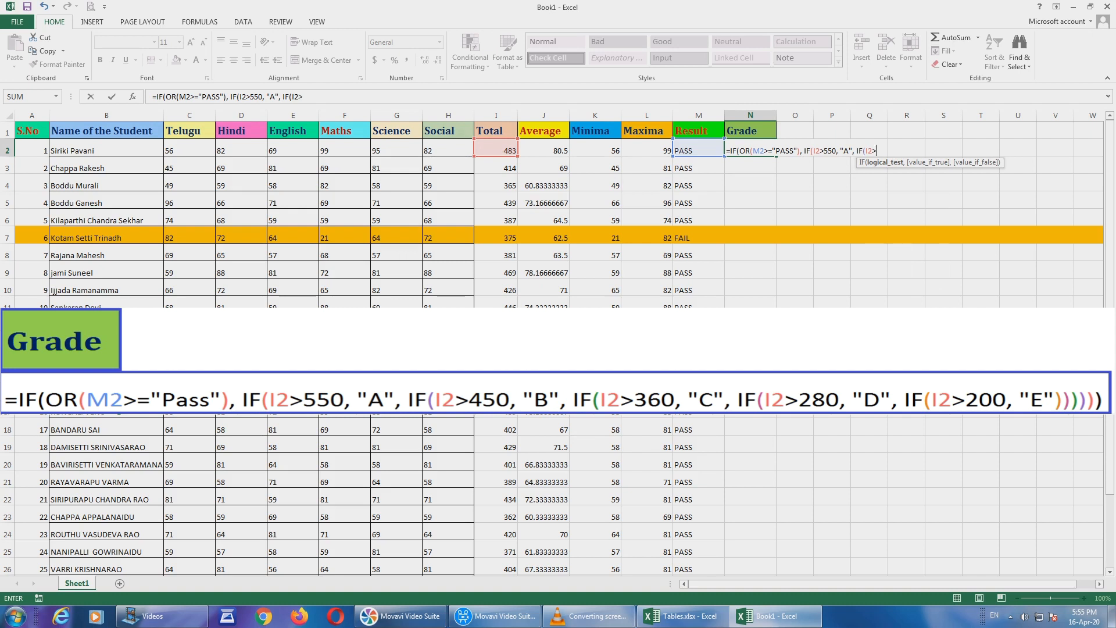
text(>450,)
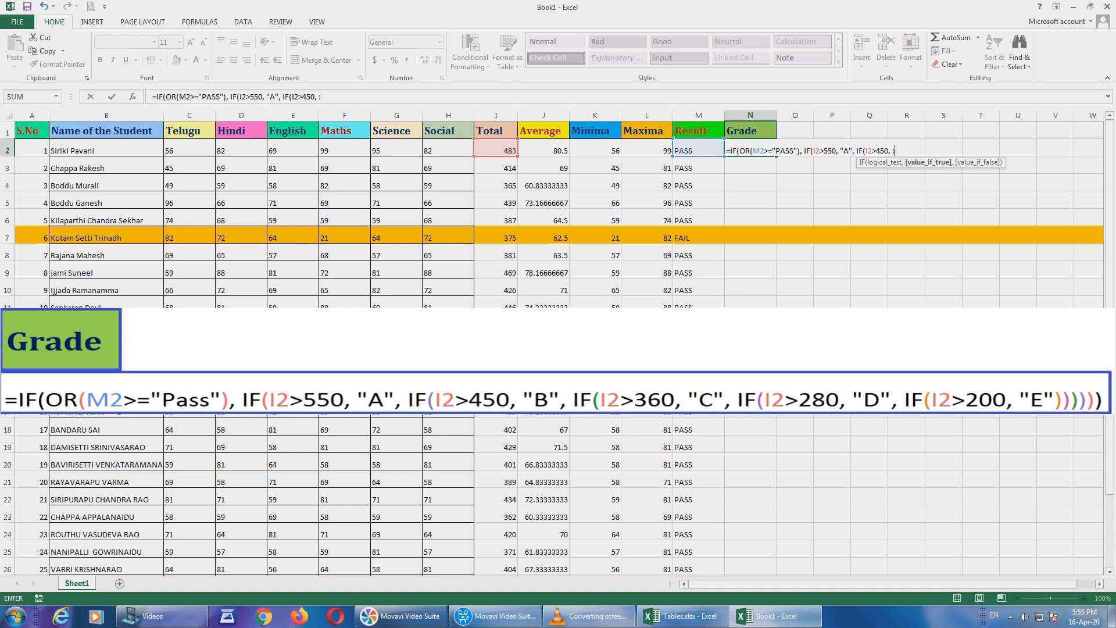
text( "B", IF)
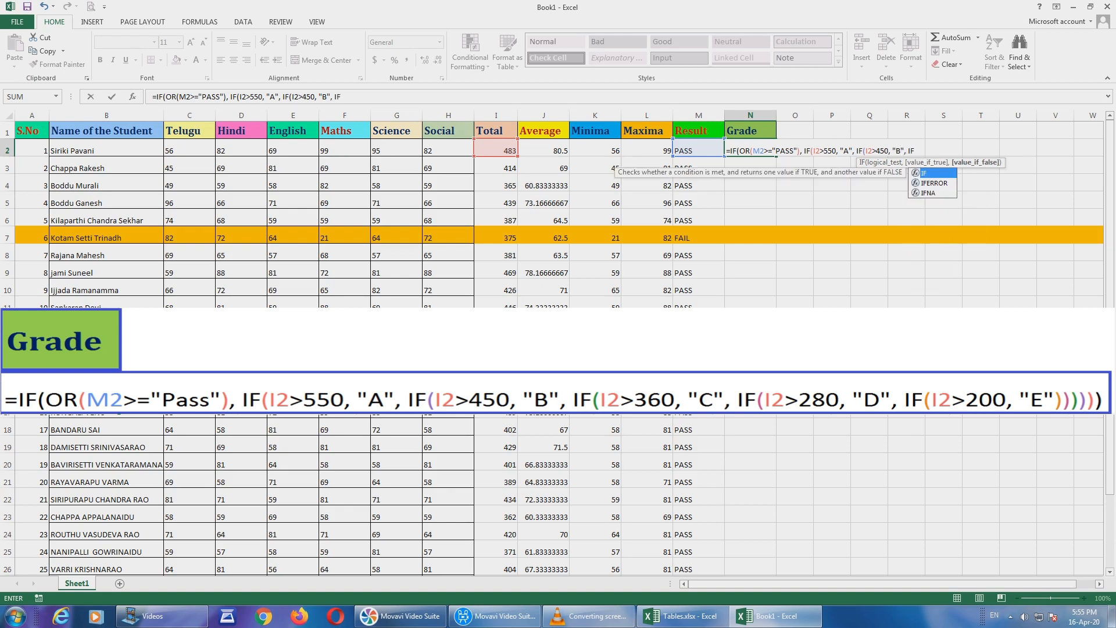
- Extend the grade formula in N2 with nested IF conditions giving "C" for I2>360 and "D" for I2>280
text((I)
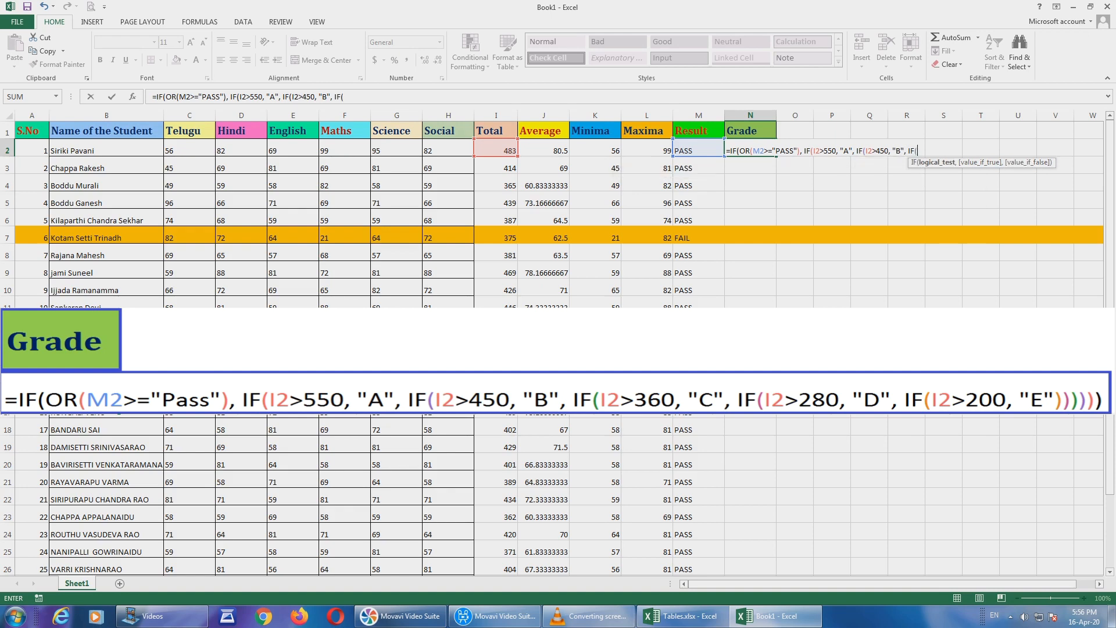
text(2>360,)
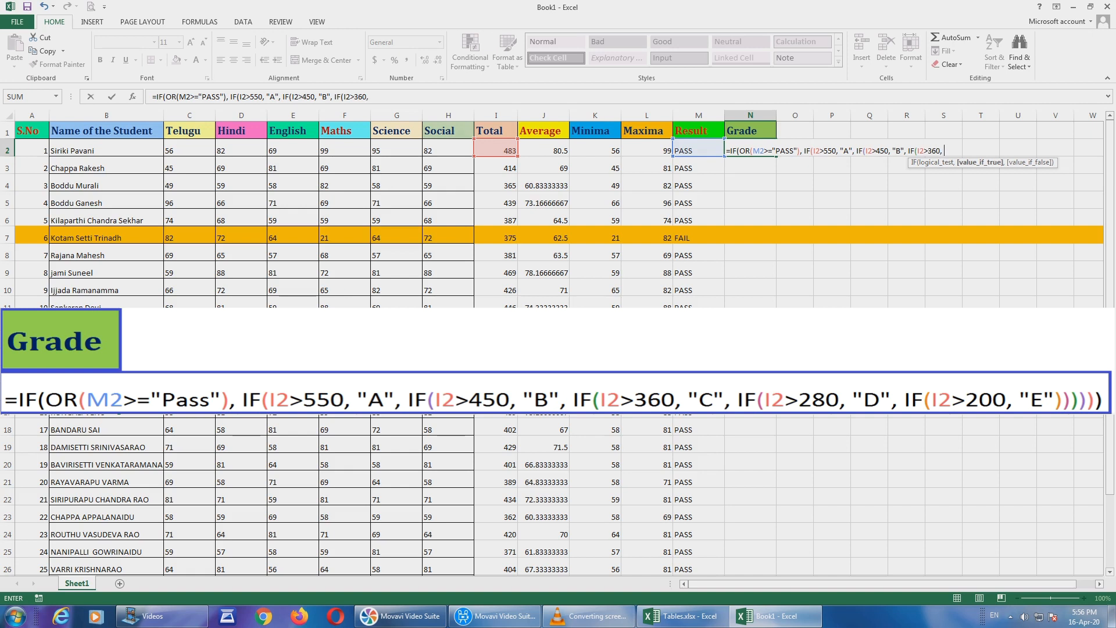
text( "C", IF)
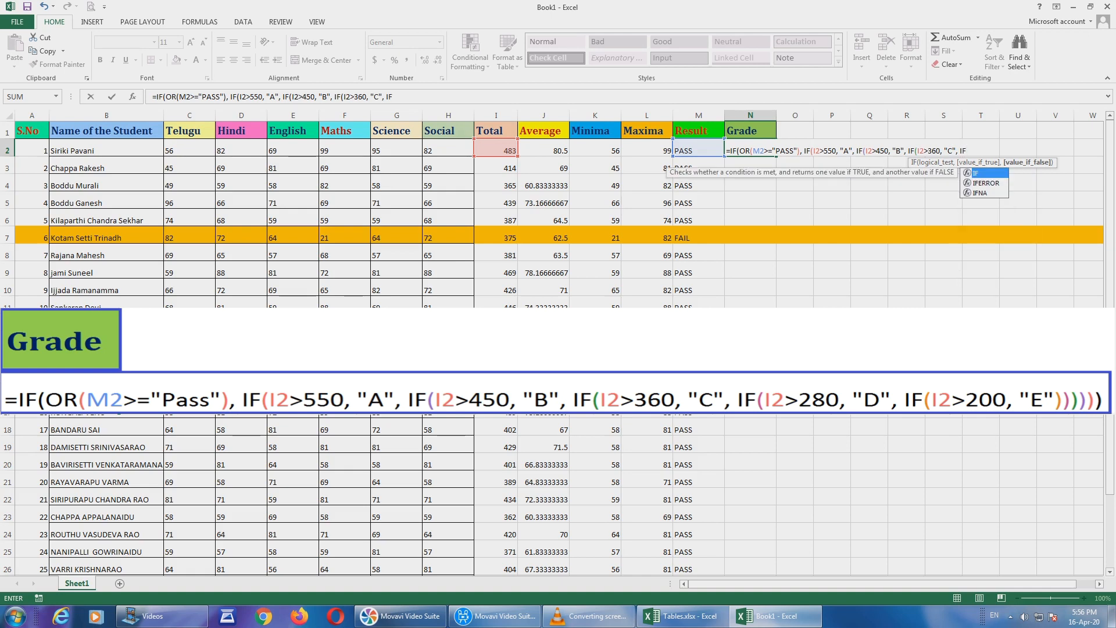
text((I2)
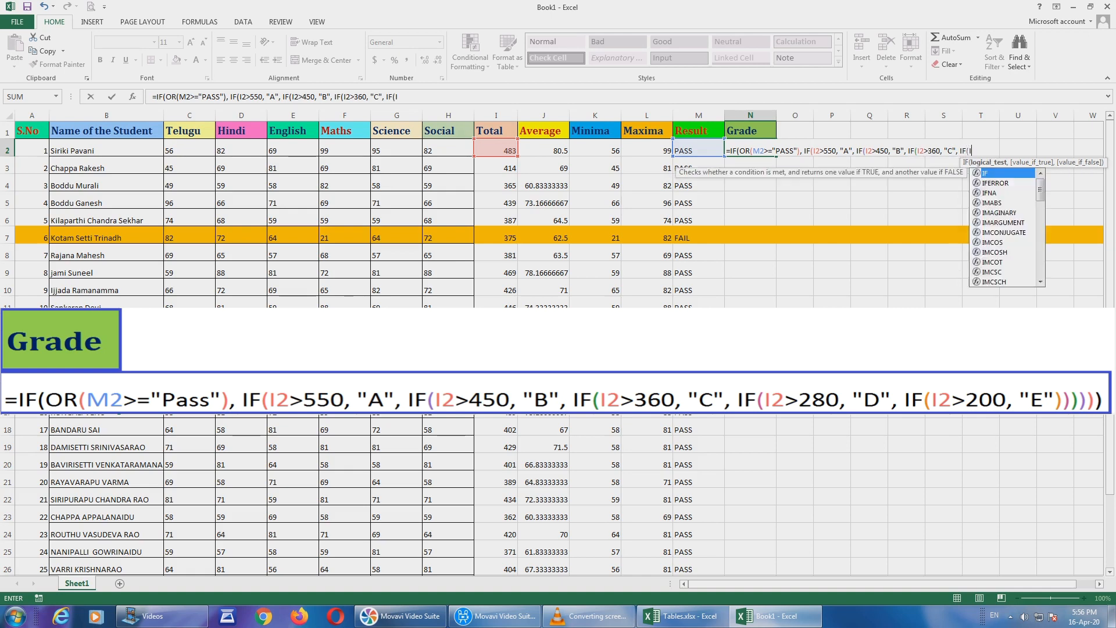
text(>)
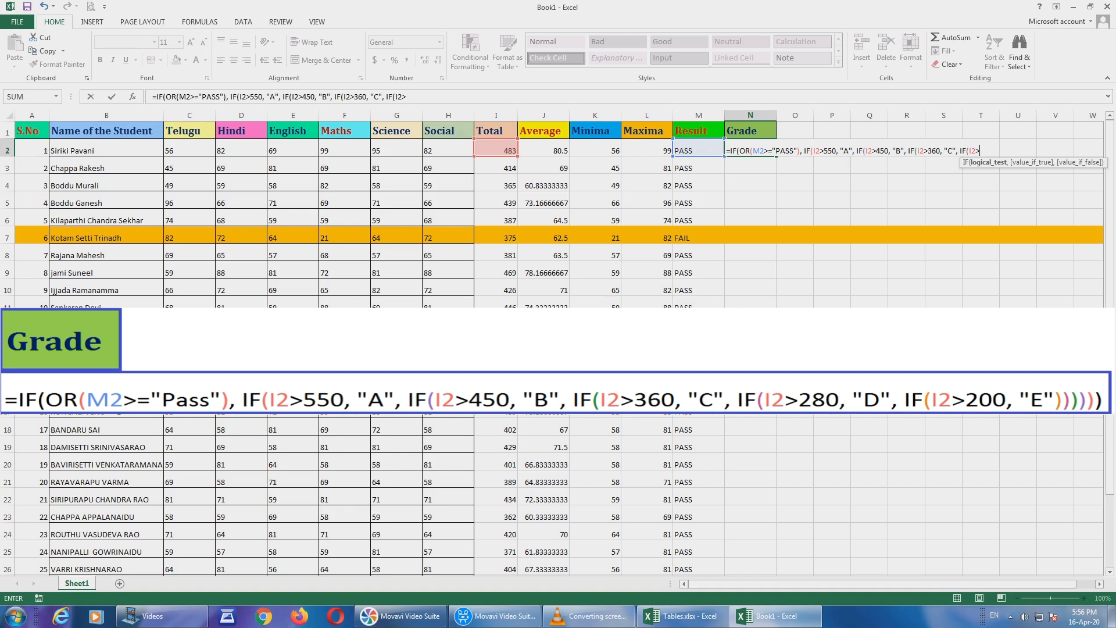
text(280, ")
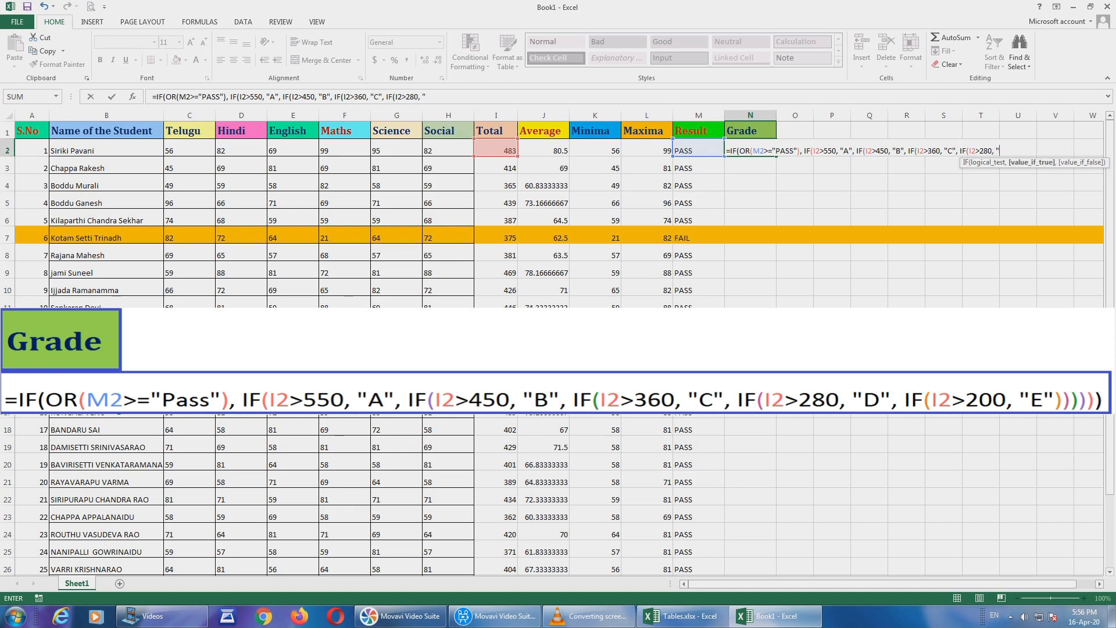
text(D", IF)
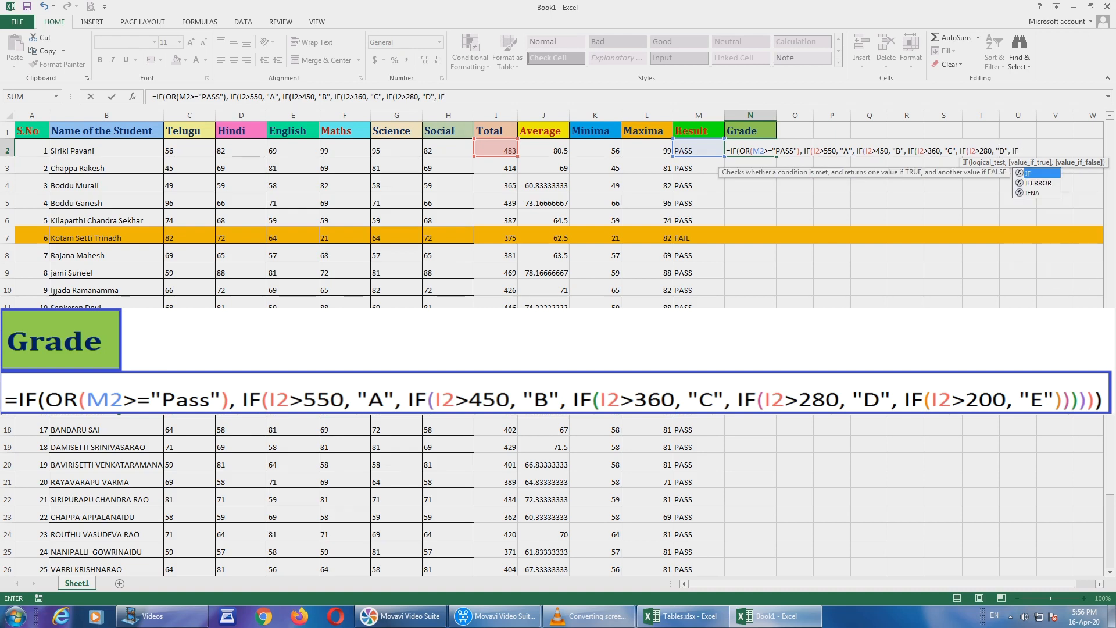
- Finish the grade formula in N2 with a last IF giving "E" for I2>200, close all brackets and enter it
text(()
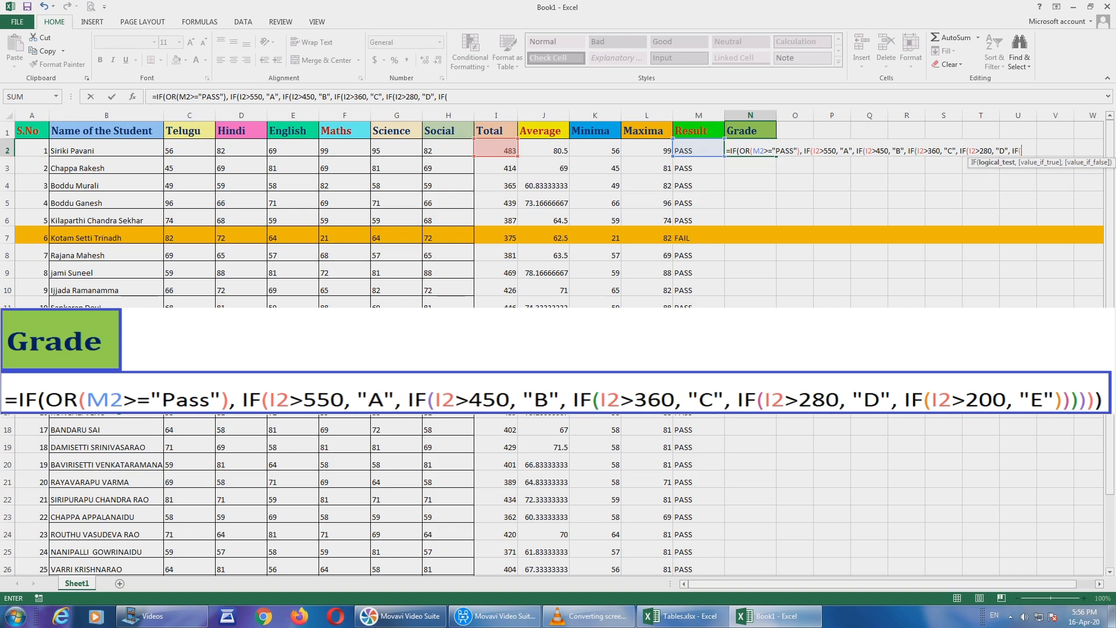
text(I)
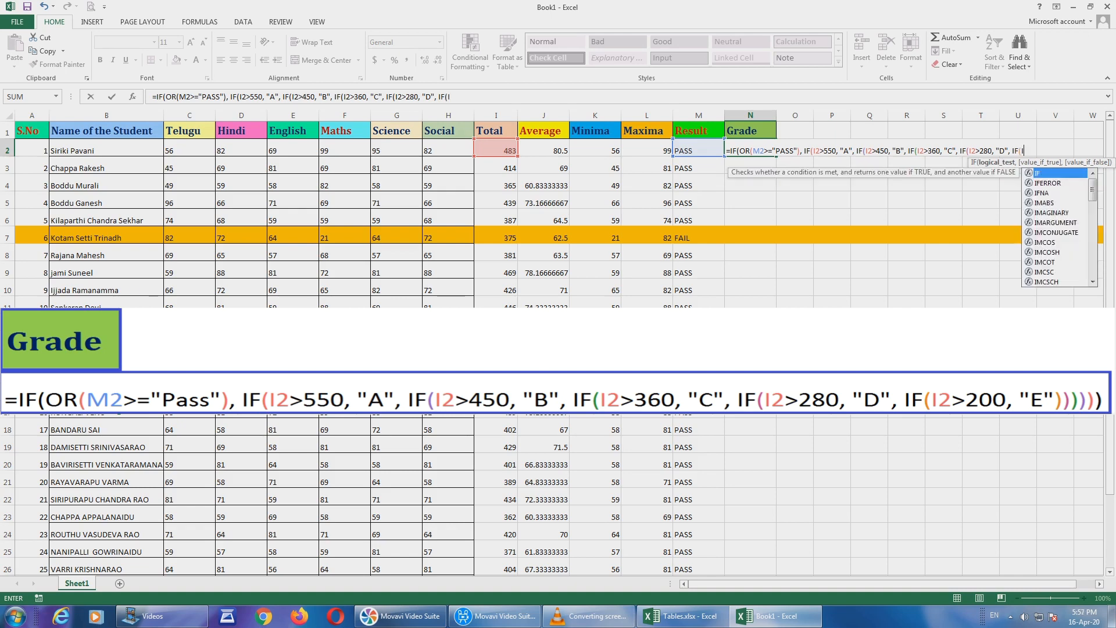
text(2>)
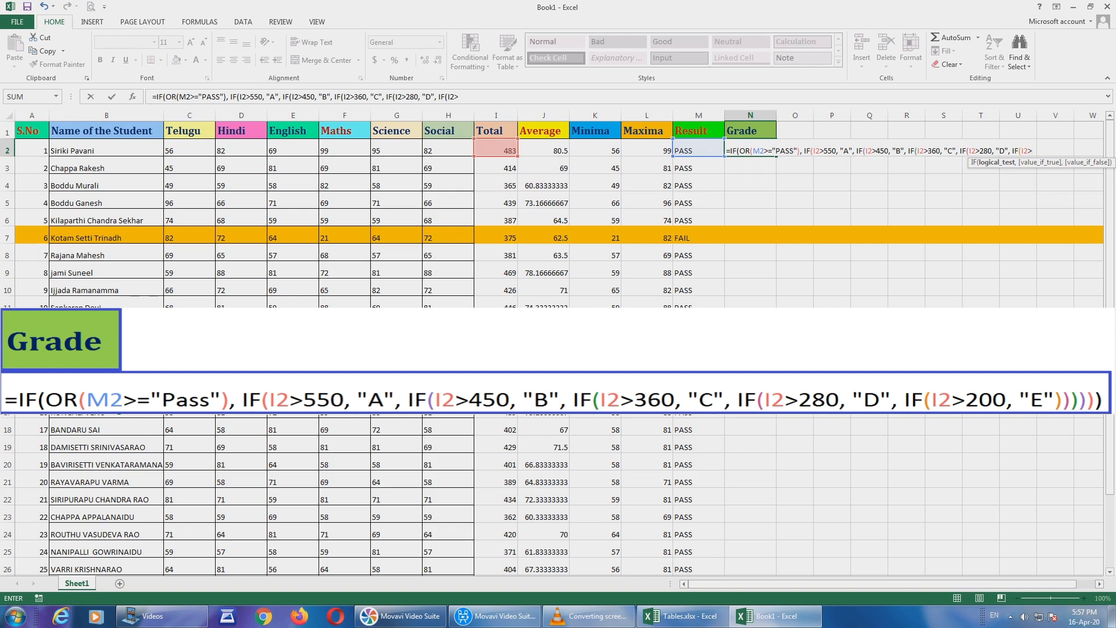
text(00, "E)
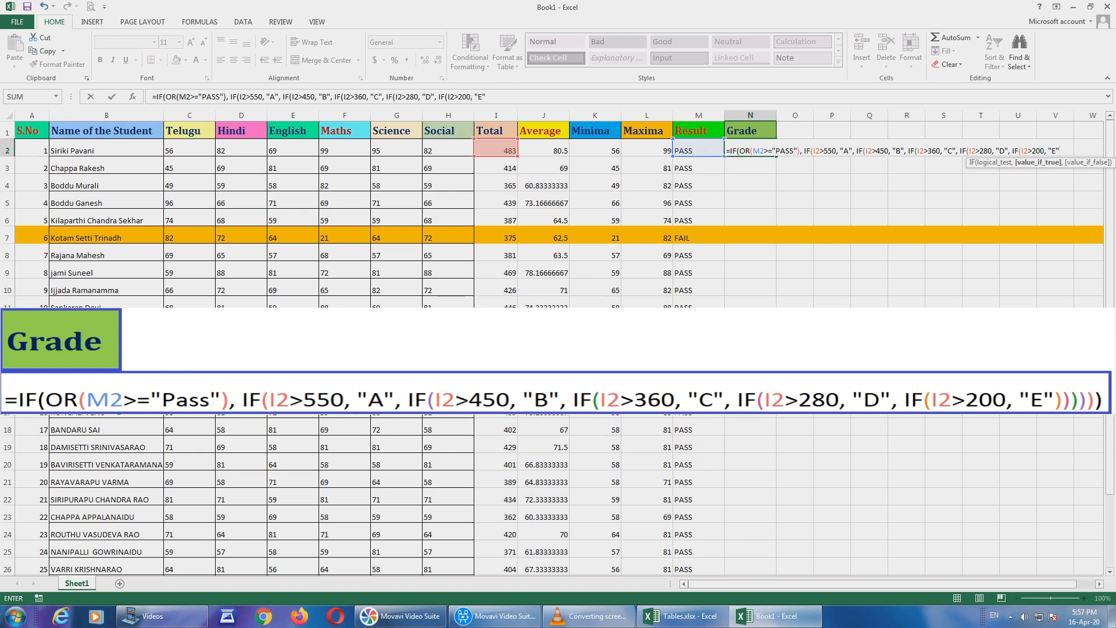
text())))
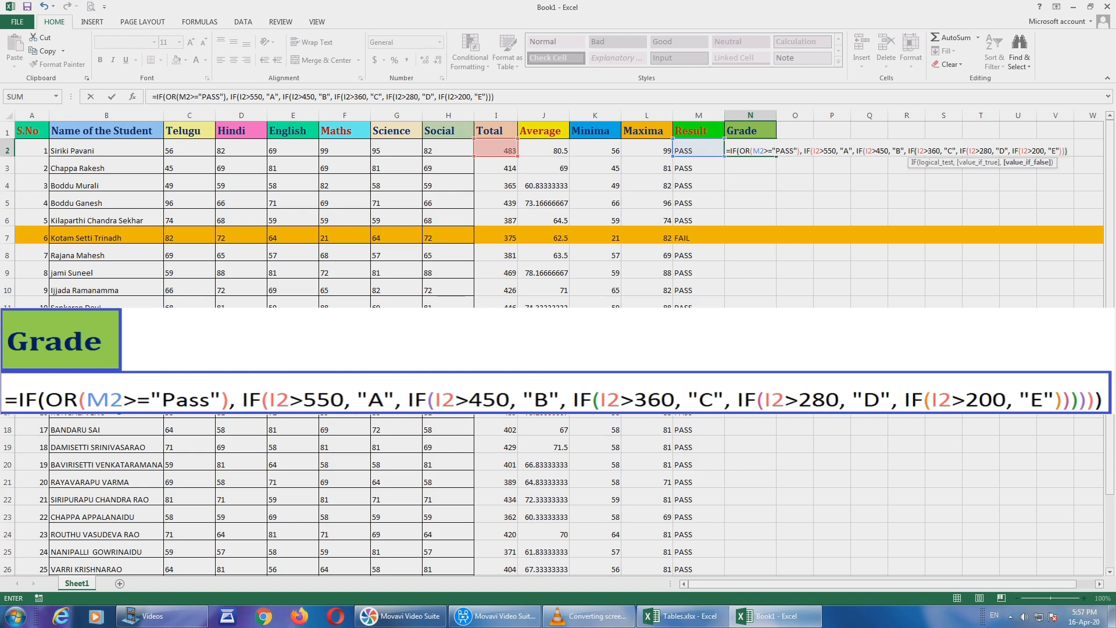
text())
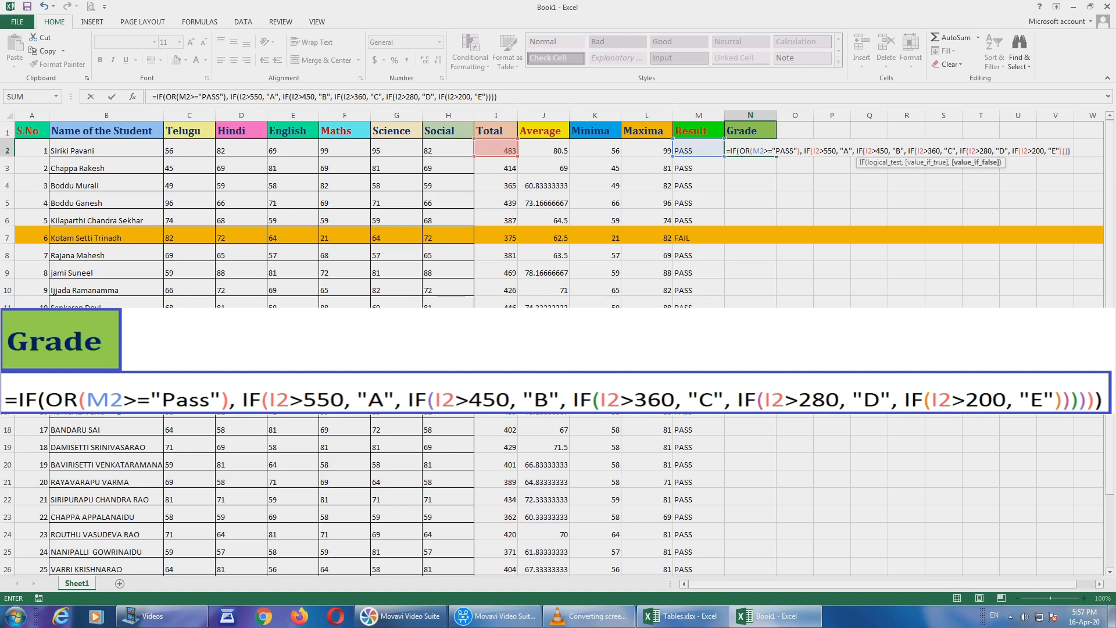
text())
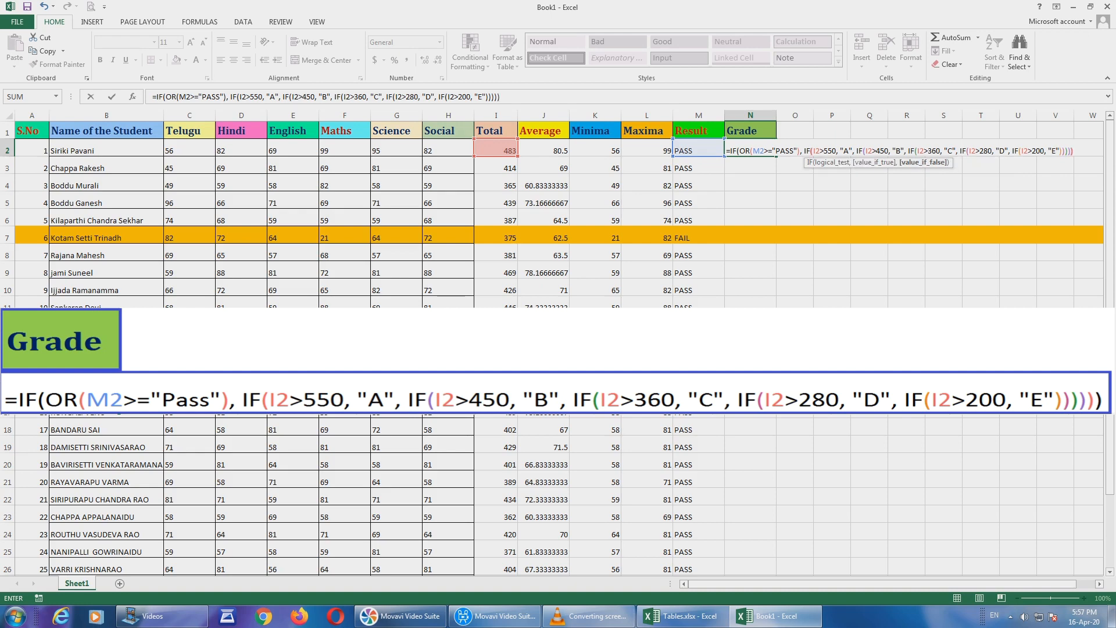
text())
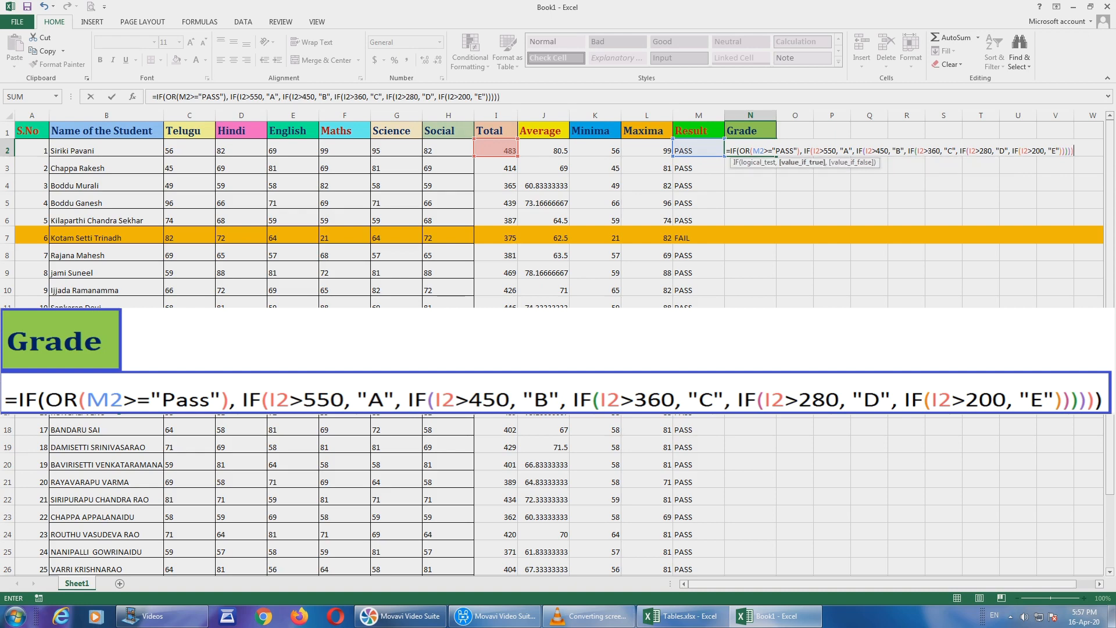
text())
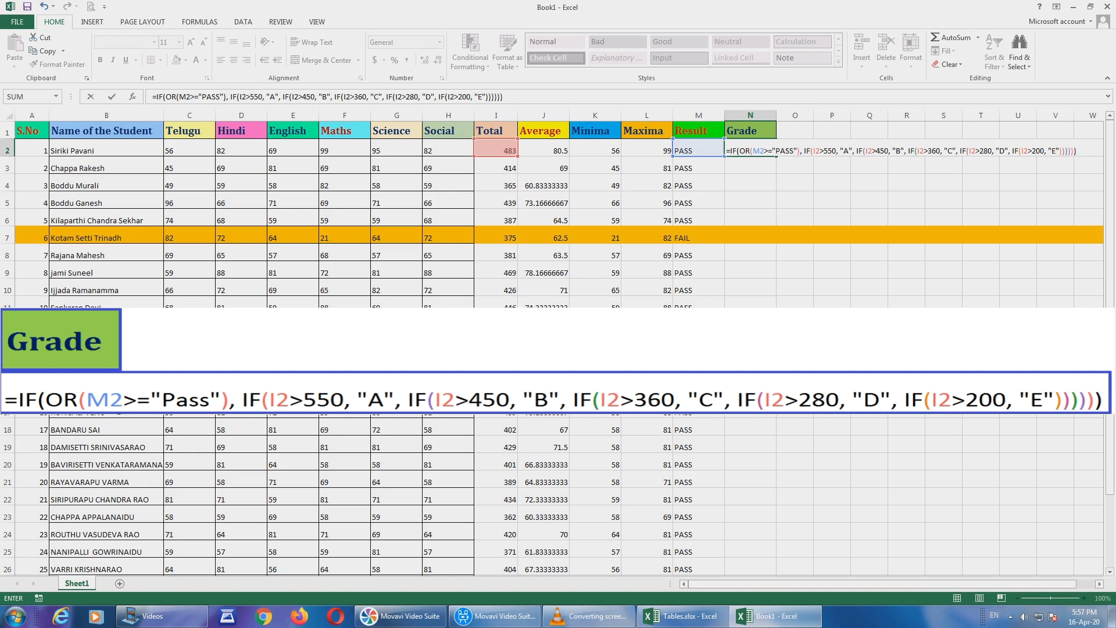
key(Return)
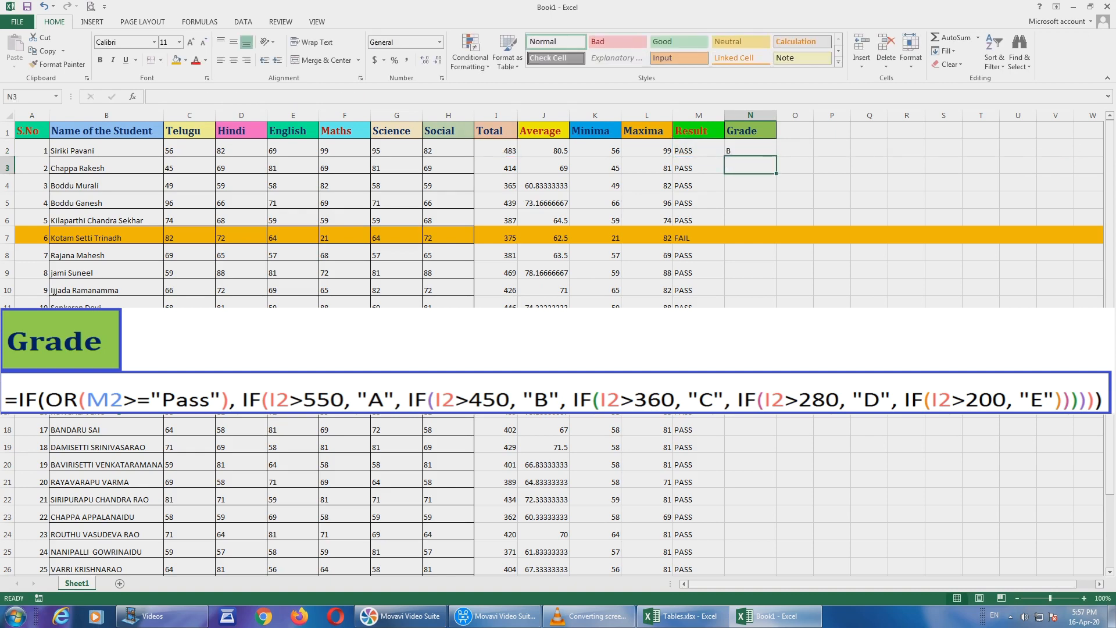
- Fill the grade formula from N2 down the Grade column to row 31 for all students
key(Up)
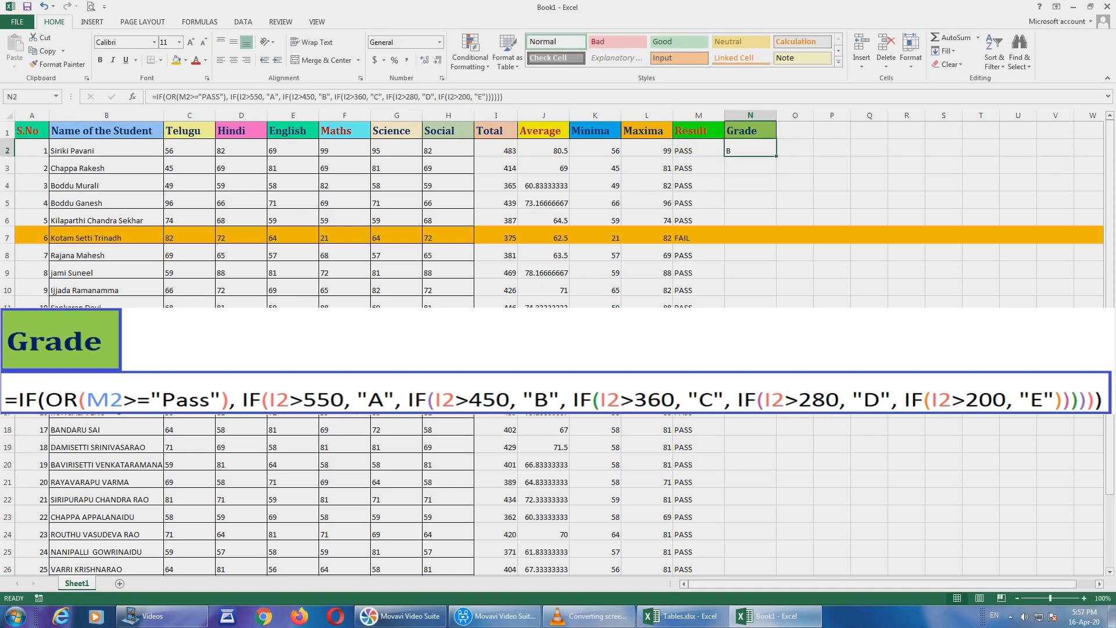
drag(776, 156, 775, 556)
scroll(557, 347, up, 2)
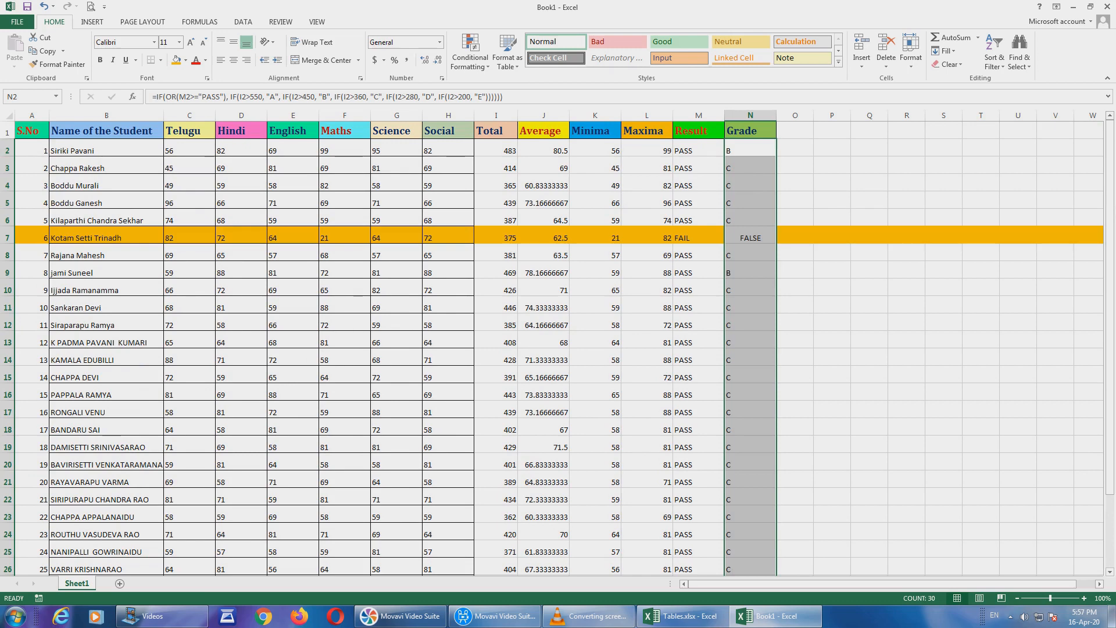
- Apply all borders to the whole marks table, A1:N31, and deselect the range
drag(32, 130, 756, 564)
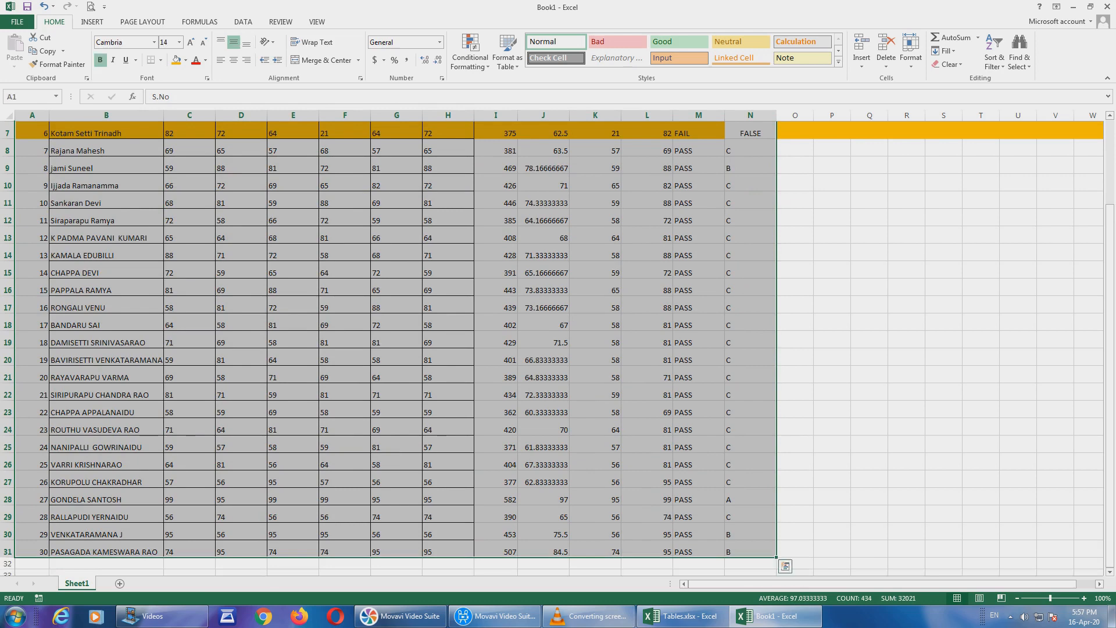
scroll(557, 348, up, 2)
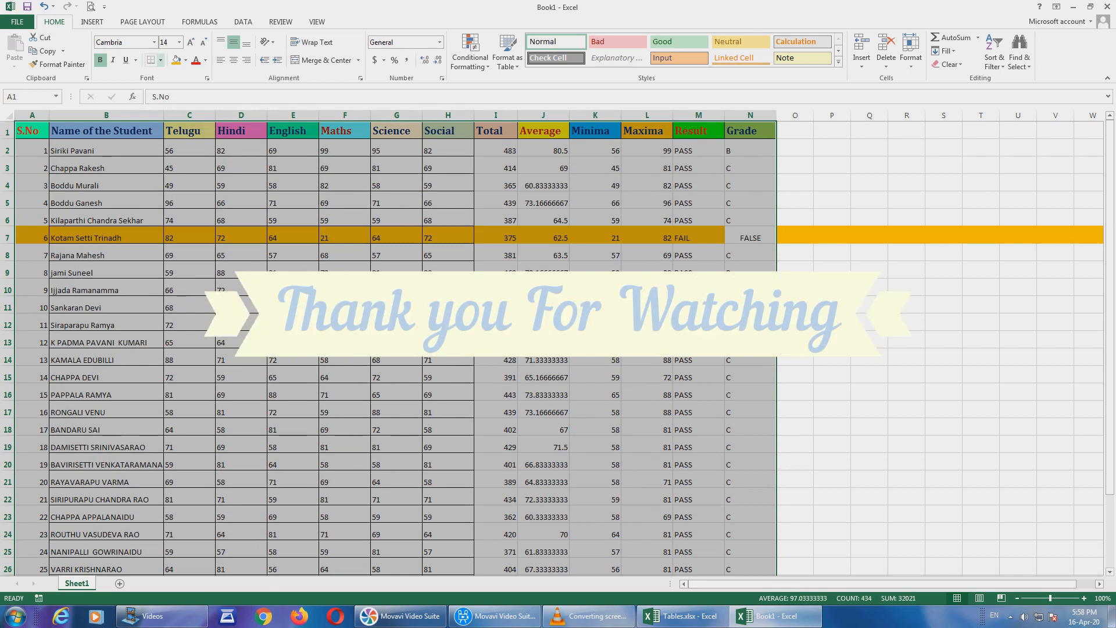
click(161, 60)
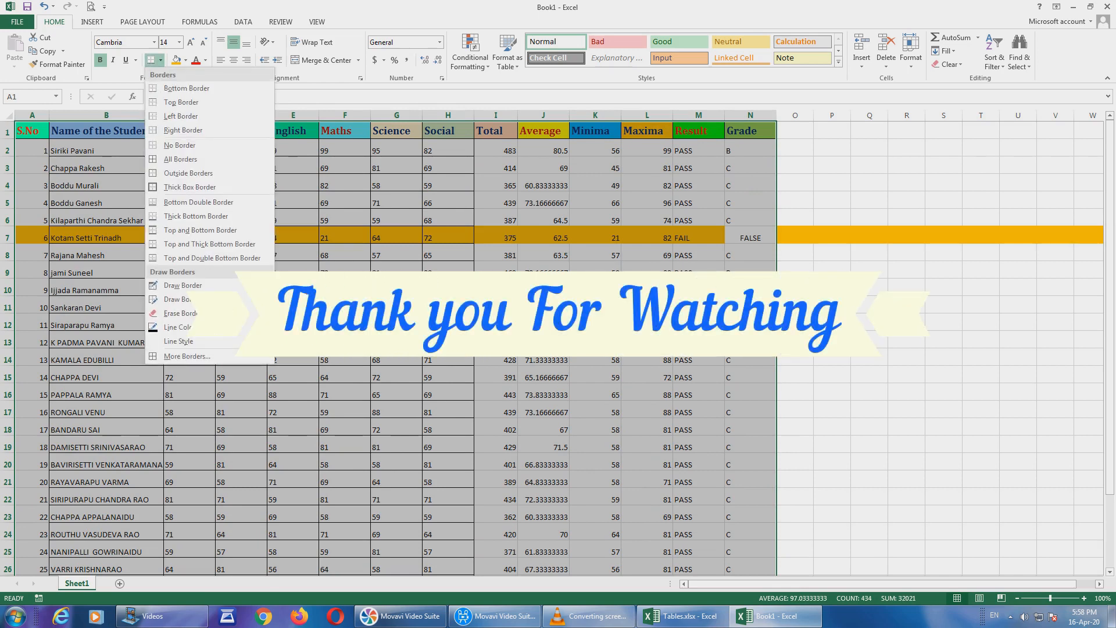
click(180, 159)
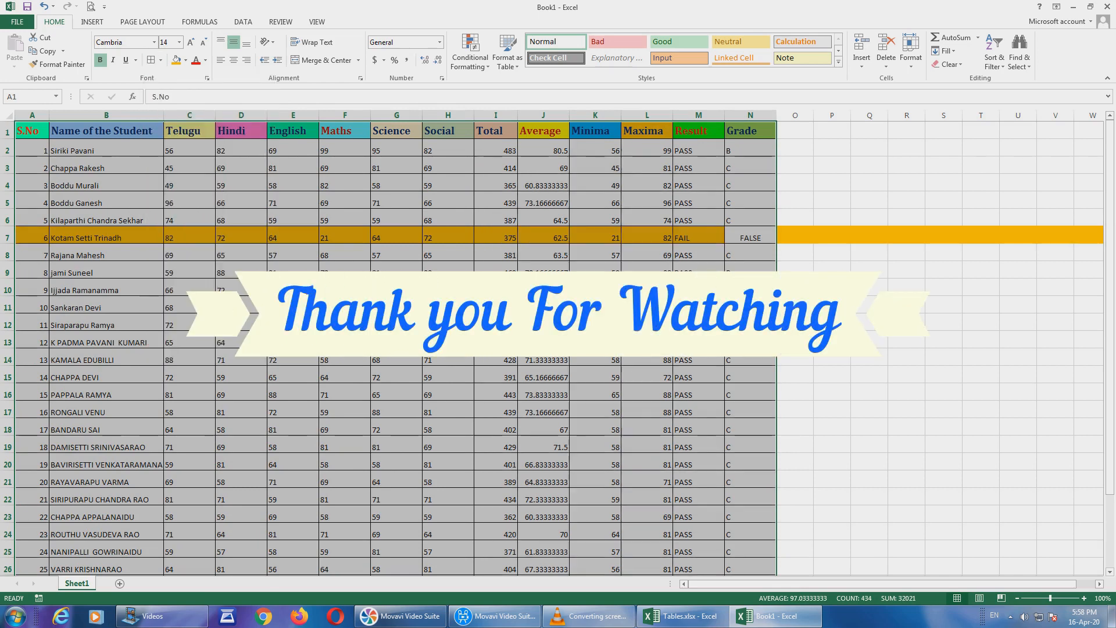
click(595, 272)
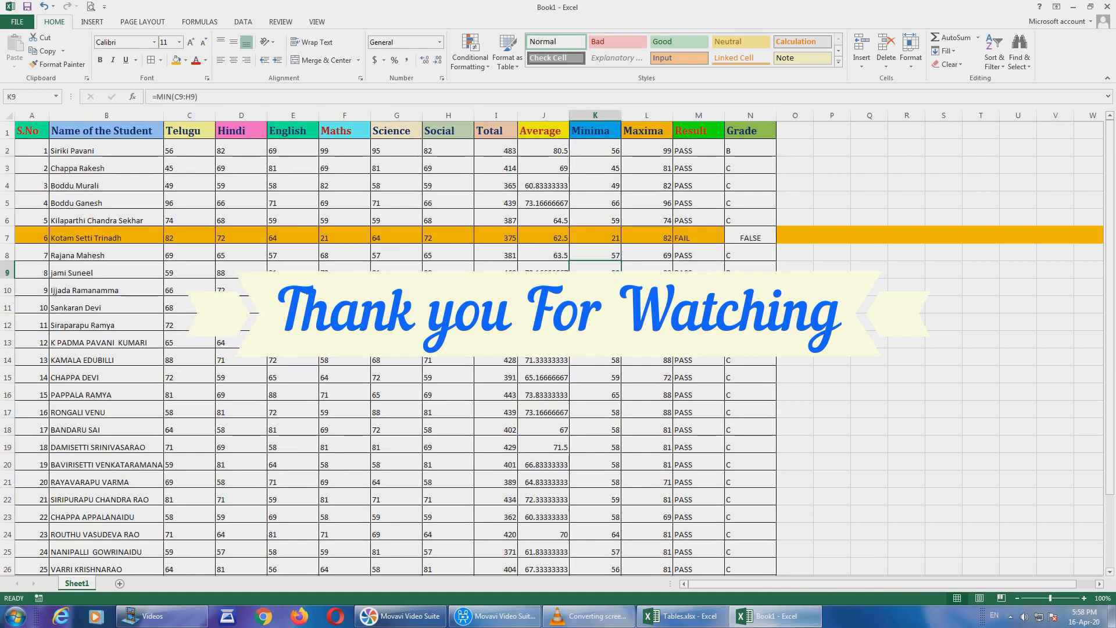
- Examine the result and grade formulas in several rows of columns M and N, down to the last students
click(699, 323)
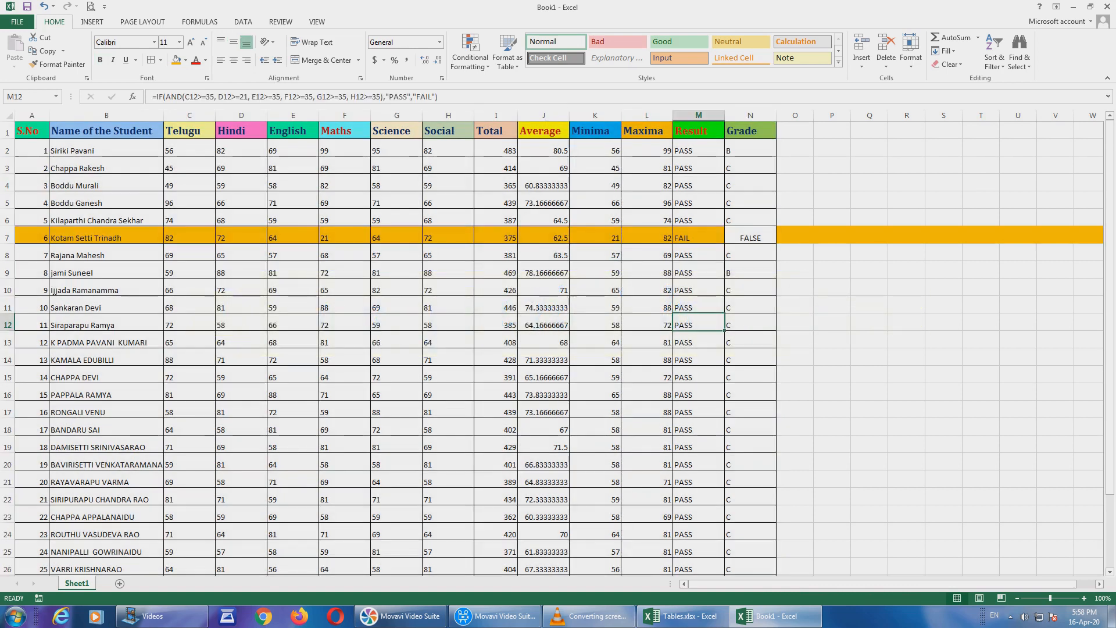
click(750, 149)
click(750, 462)
scroll(750, 463, down, 2)
scroll(557, 348, down, 2)
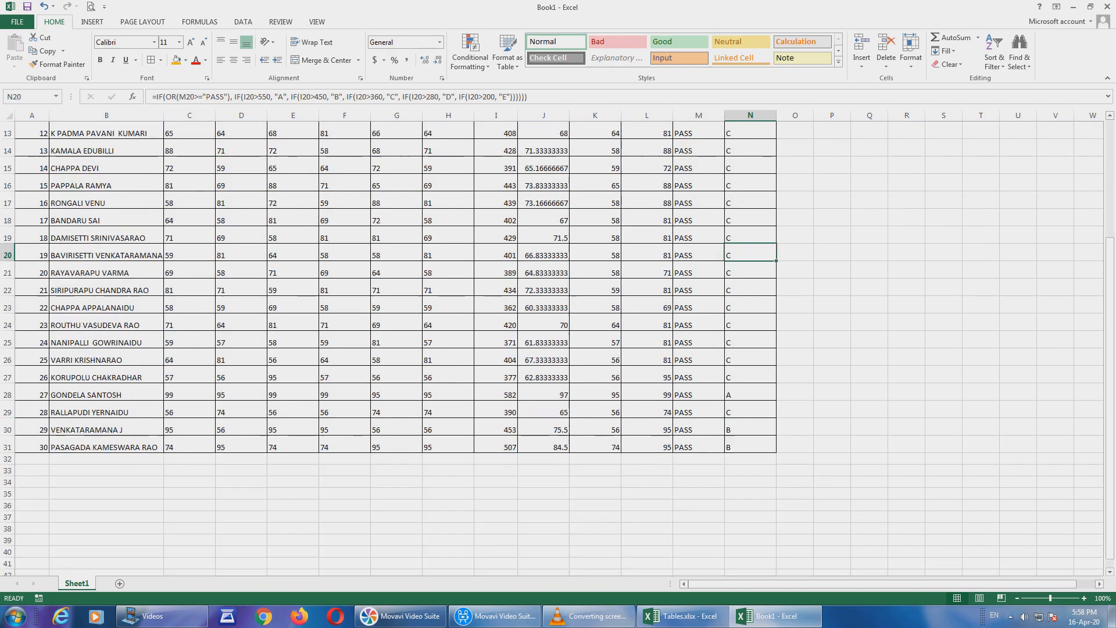
click(750, 410)
click(750, 427)
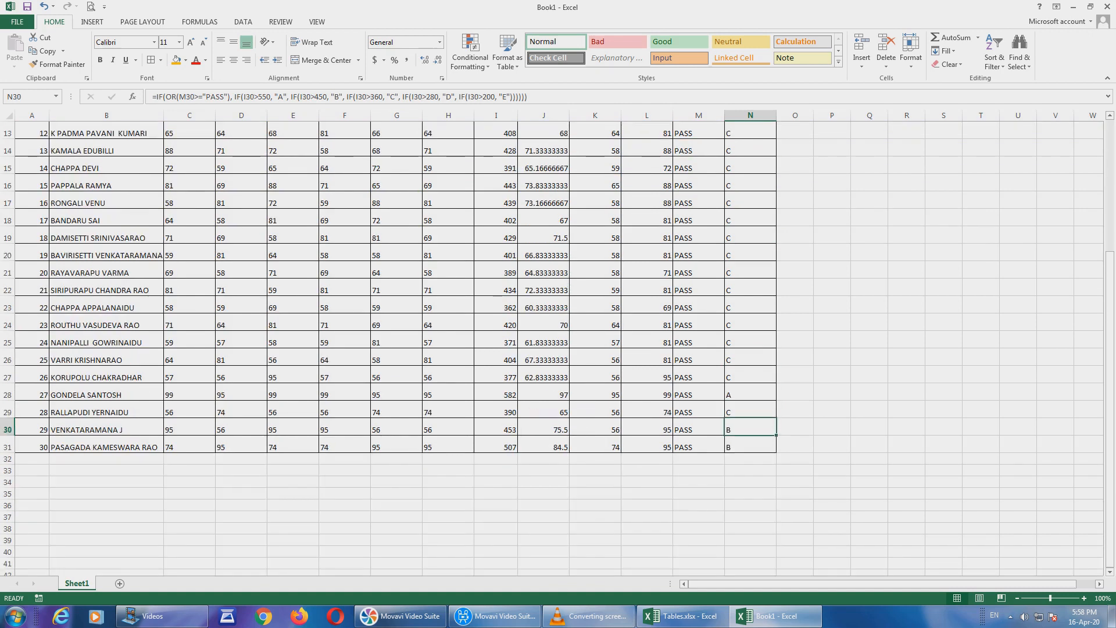
scroll(750, 428, up, 4)
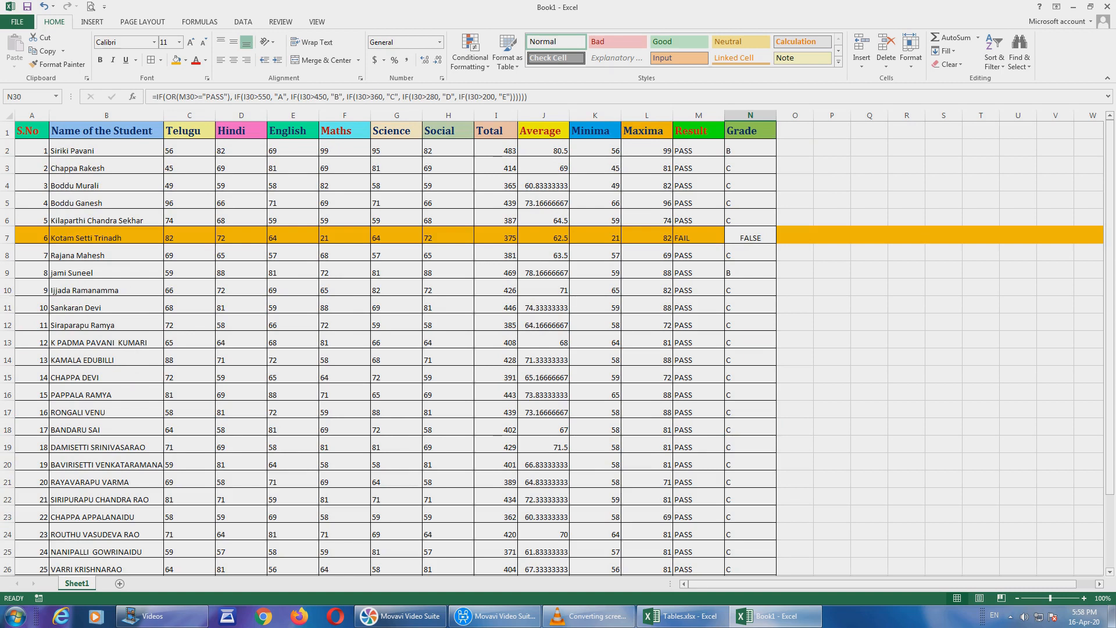
- Rename the worksheet Sheet1 as "sTUDENT tABLE"
right_click(77, 583)
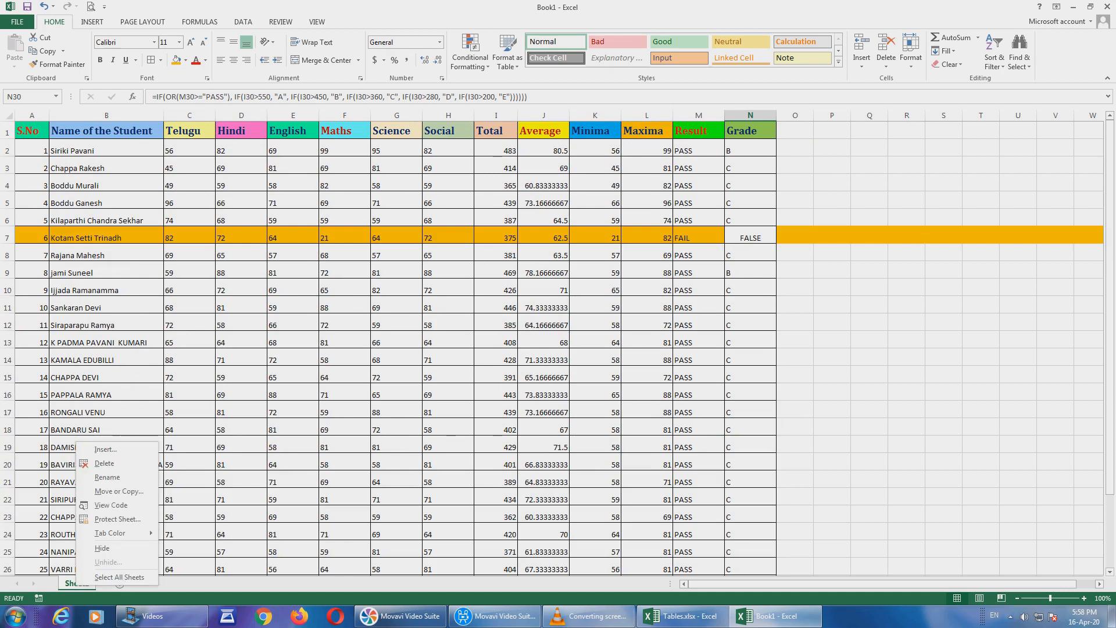
right_click(68, 584)
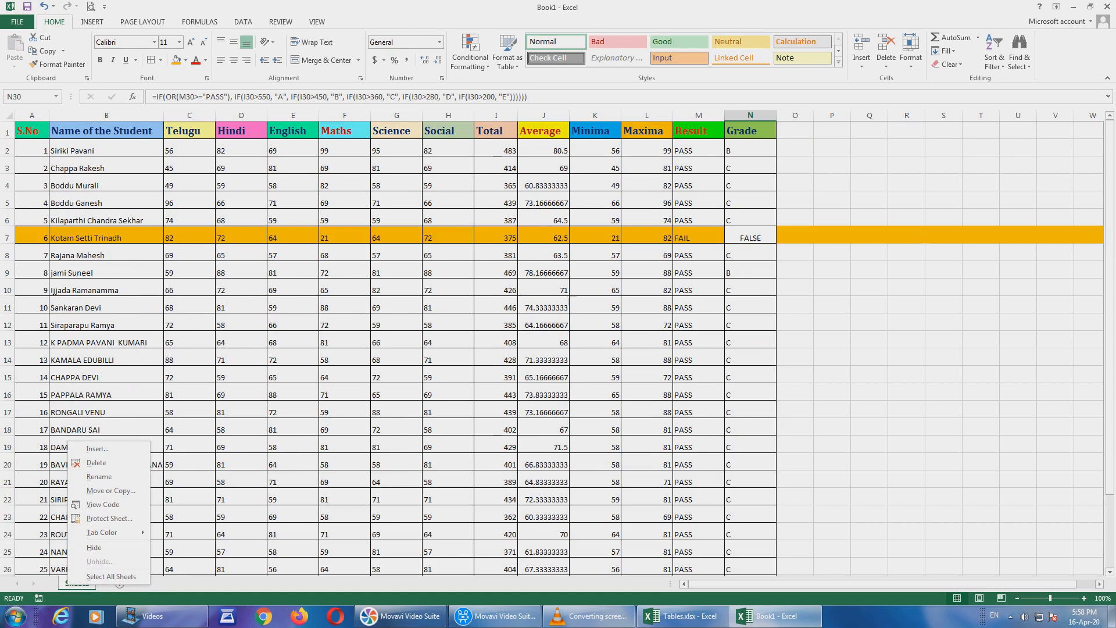
click(99, 476)
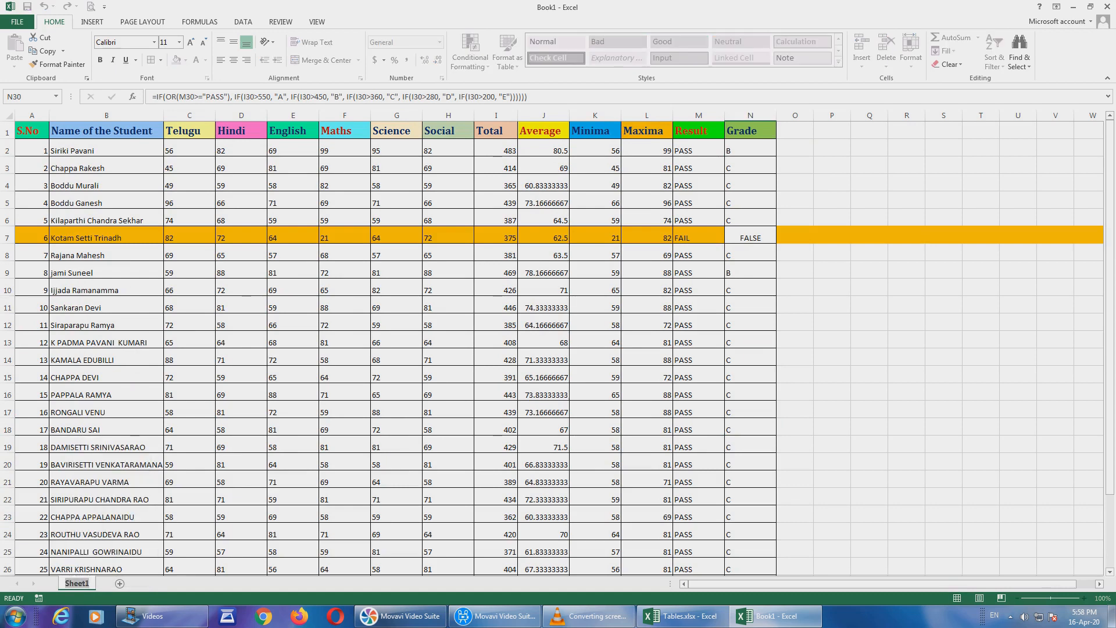
text(sTUDENT tABLE)
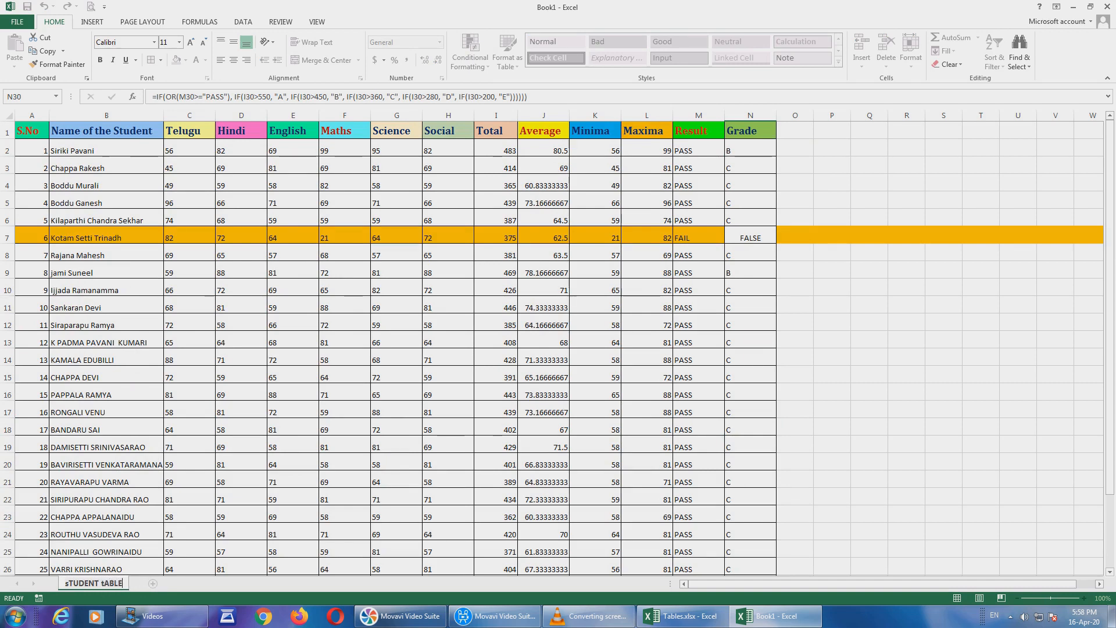
click(293, 514)
- Set the tab color of the student table sheet to standard green
right_click(102, 583)
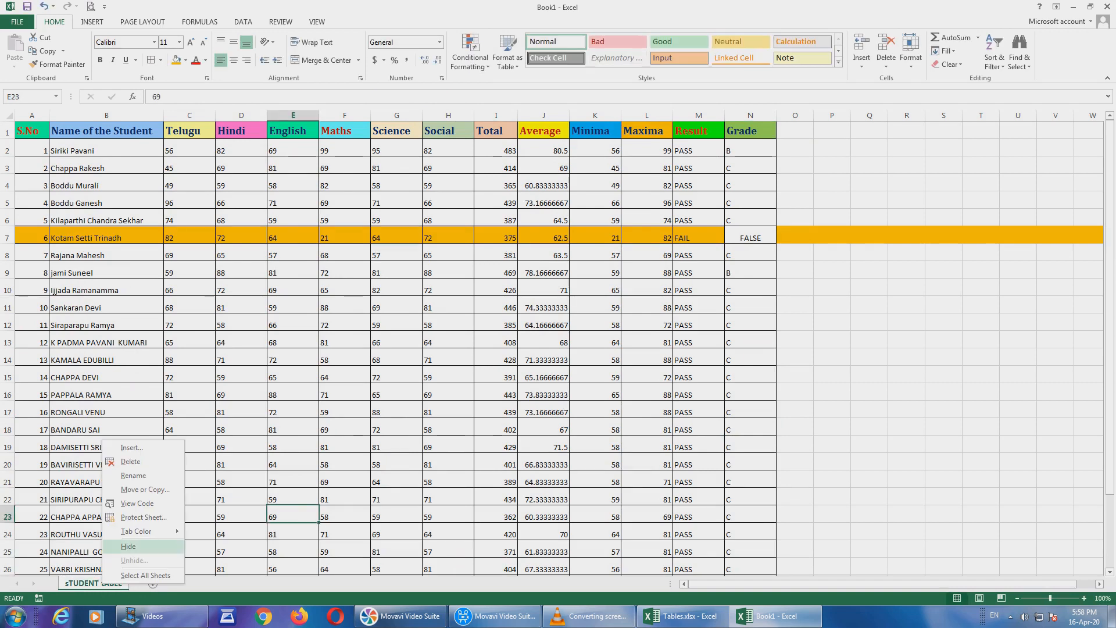
mouse_move(140, 531)
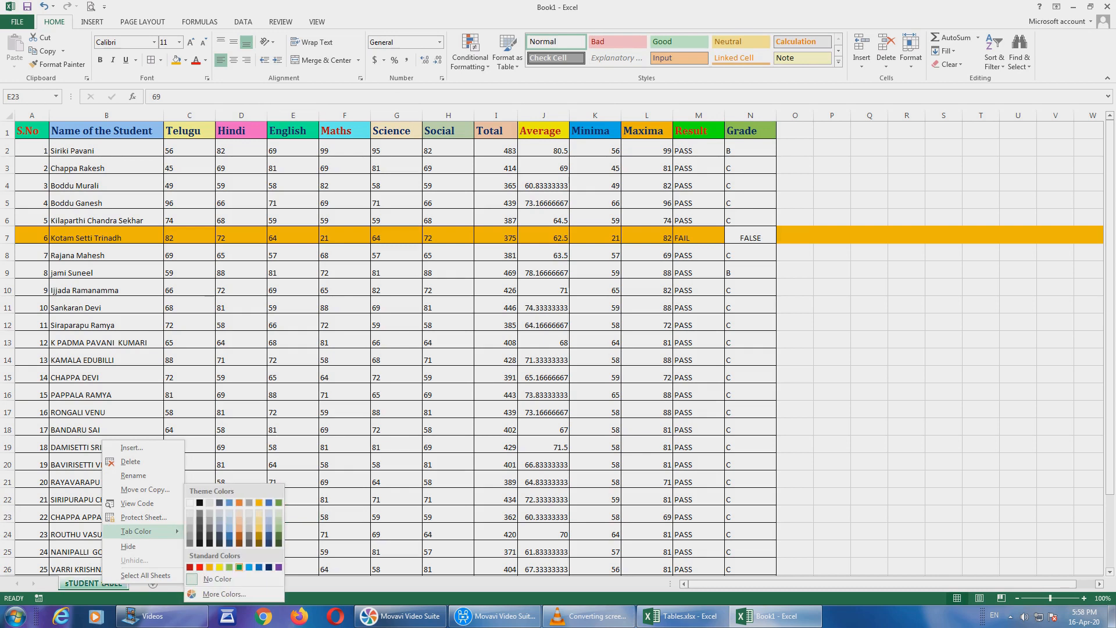
click(239, 567)
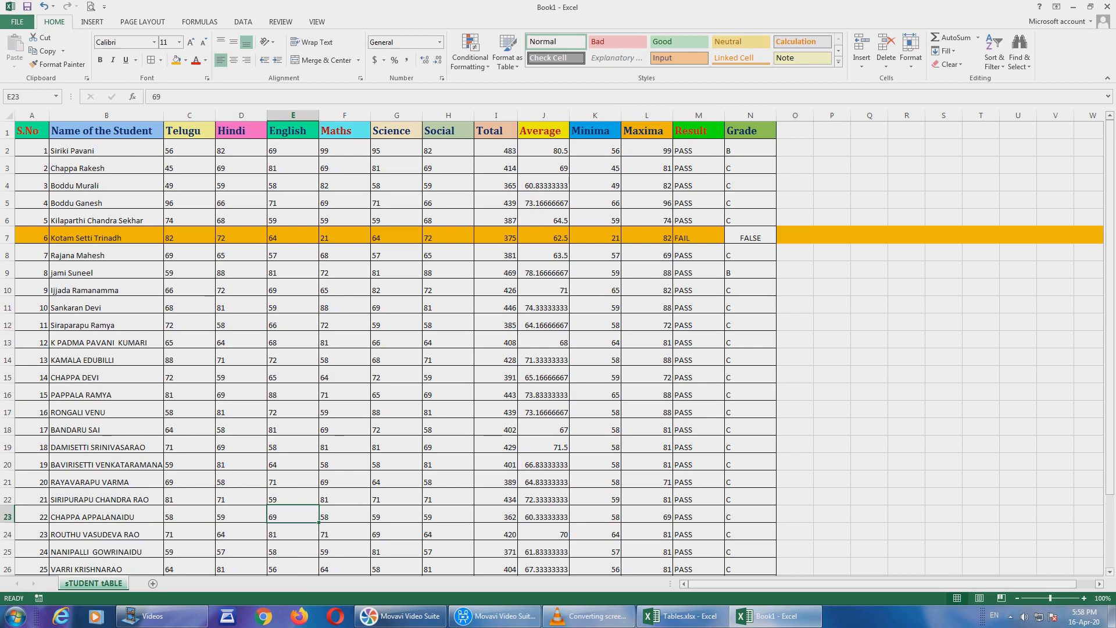
- Save the workbook in the Videos library as an Excel workbook named "cONNECTING kRISHNA sTUDENT tABLE.xlsx"
click(17, 21)
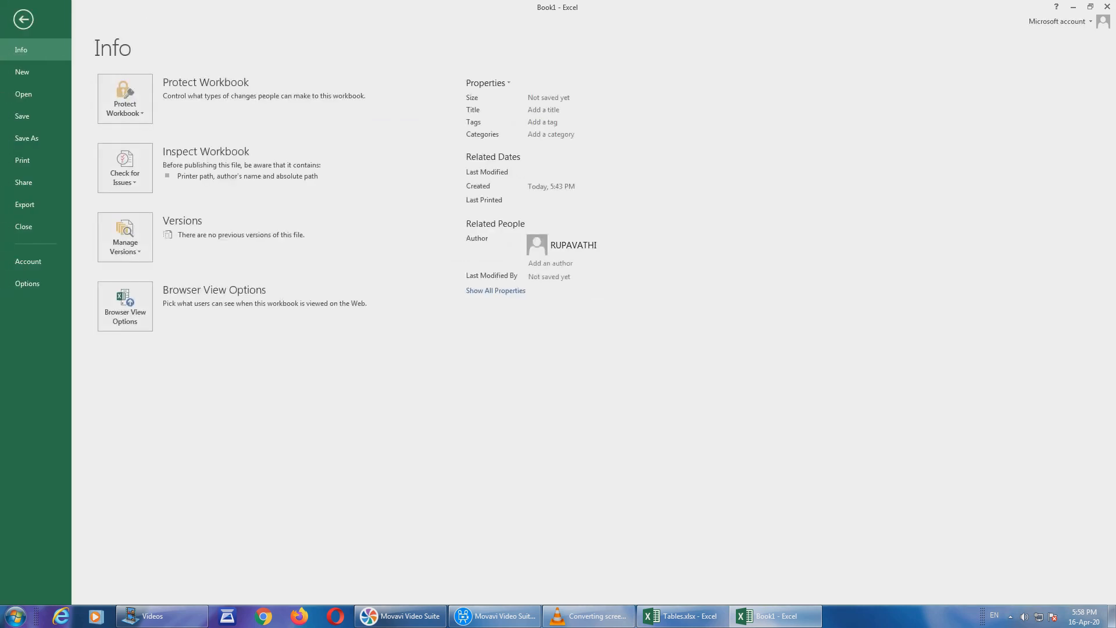
click(22, 115)
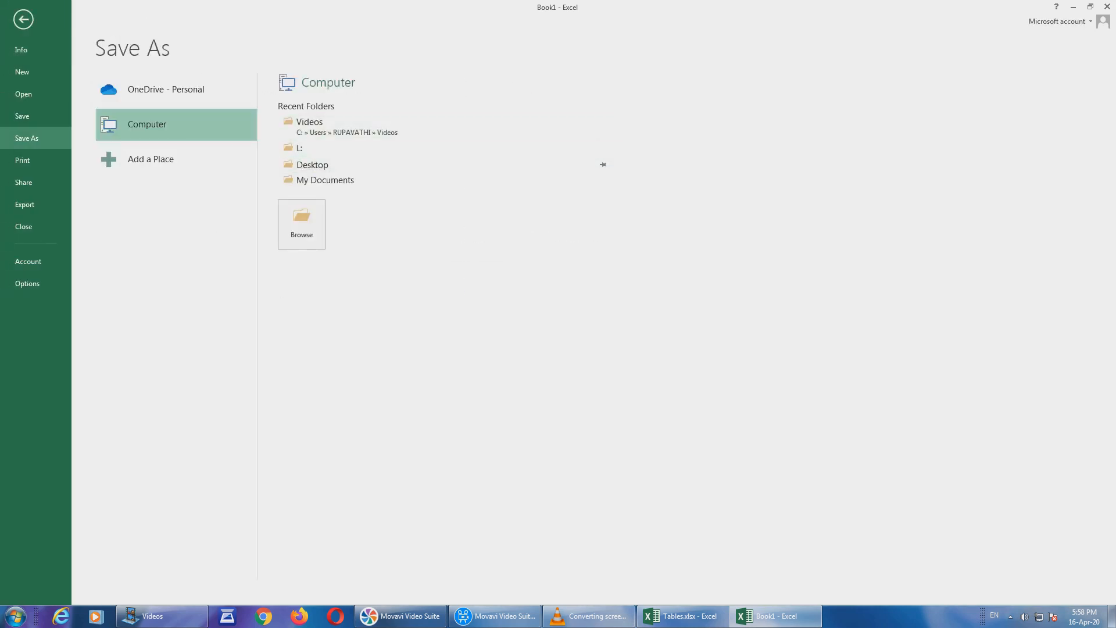
click(313, 165)
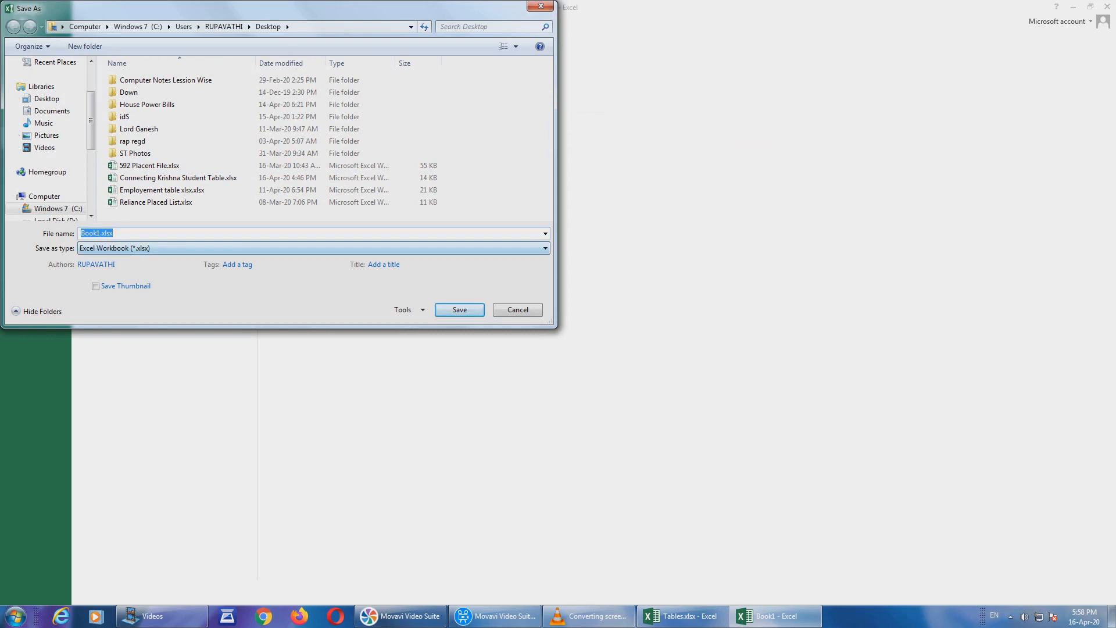
click(101, 233)
key(BackSpace)
key(BackSpace)
key(BackSpace)
key(BackSpace)
key(BackSpace)
text(cONNECT)
text(ING kR)
text(ISHNA sTU)
text(DENT tAB)
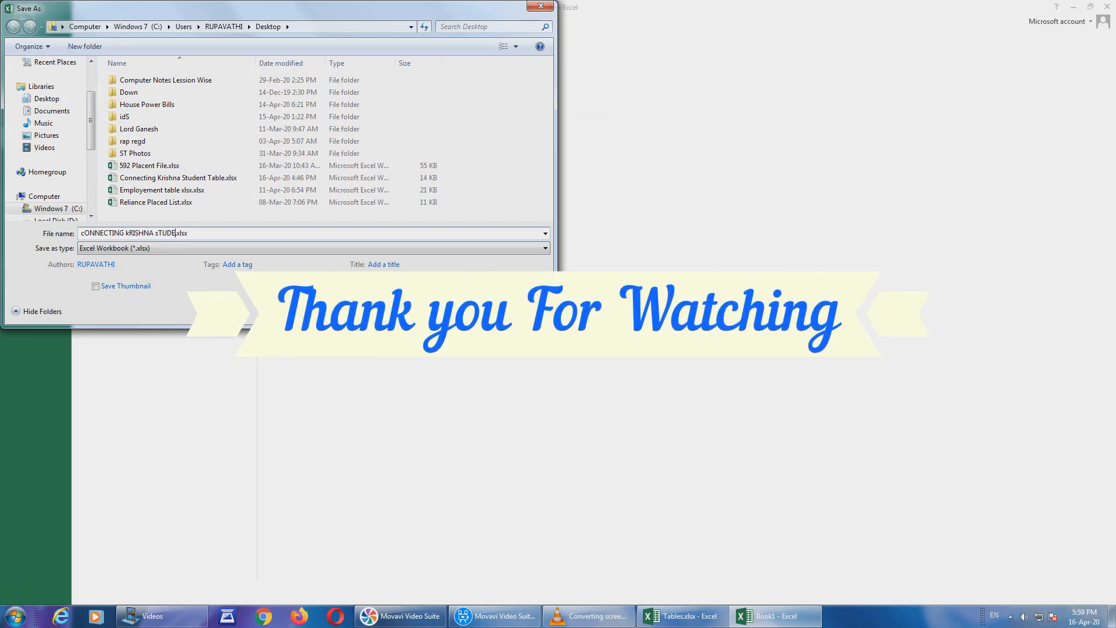
text(LE)
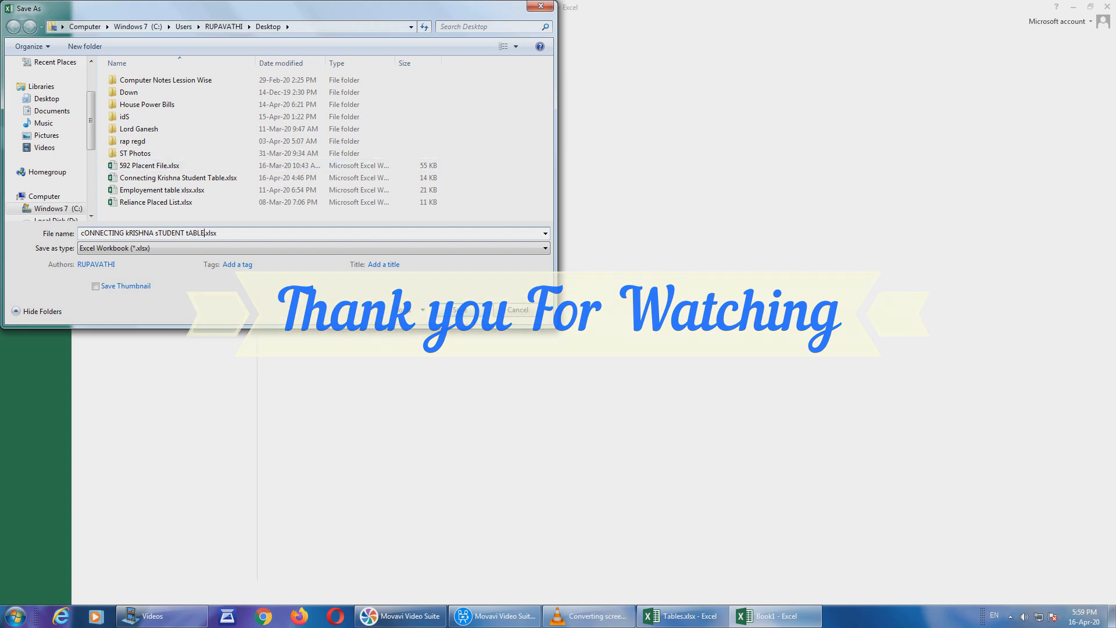
click(45, 147)
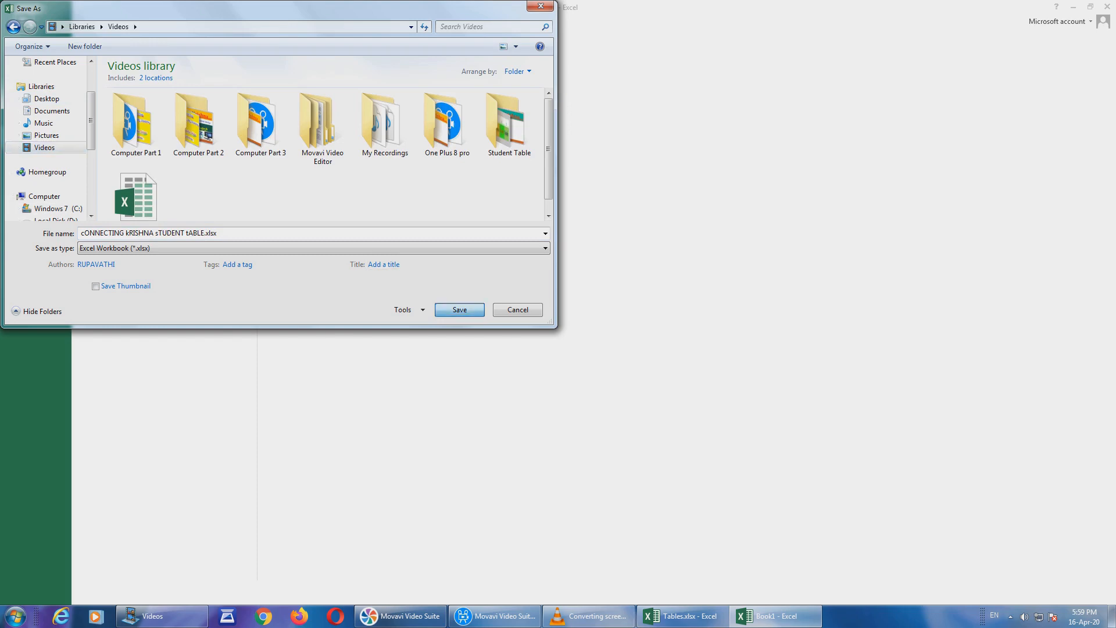
key(Return)
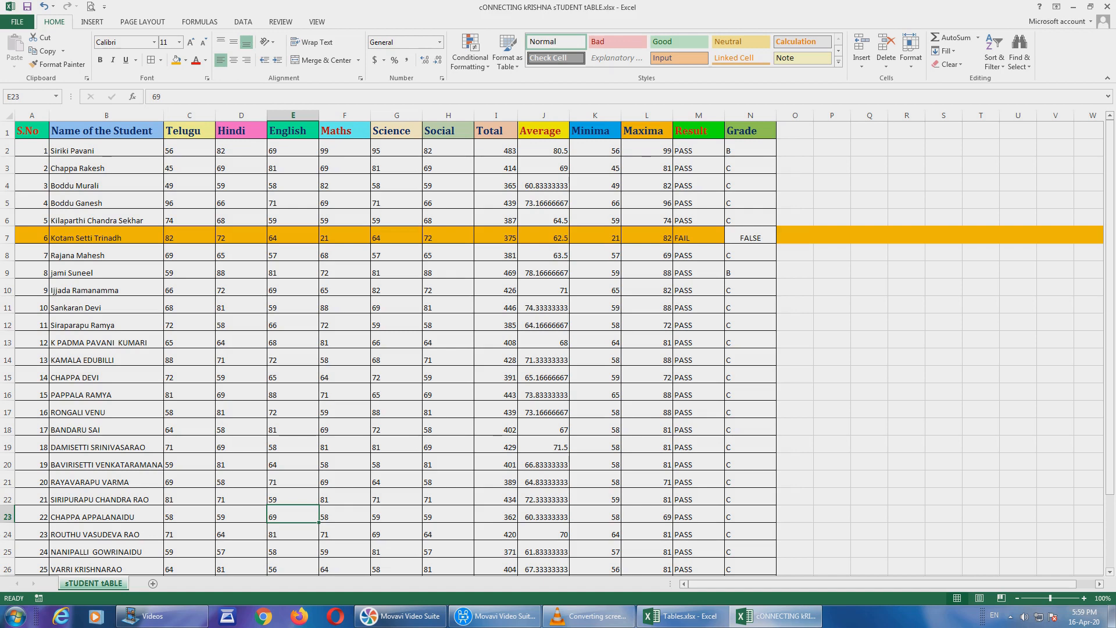
scroll(558, 349, down, 4)
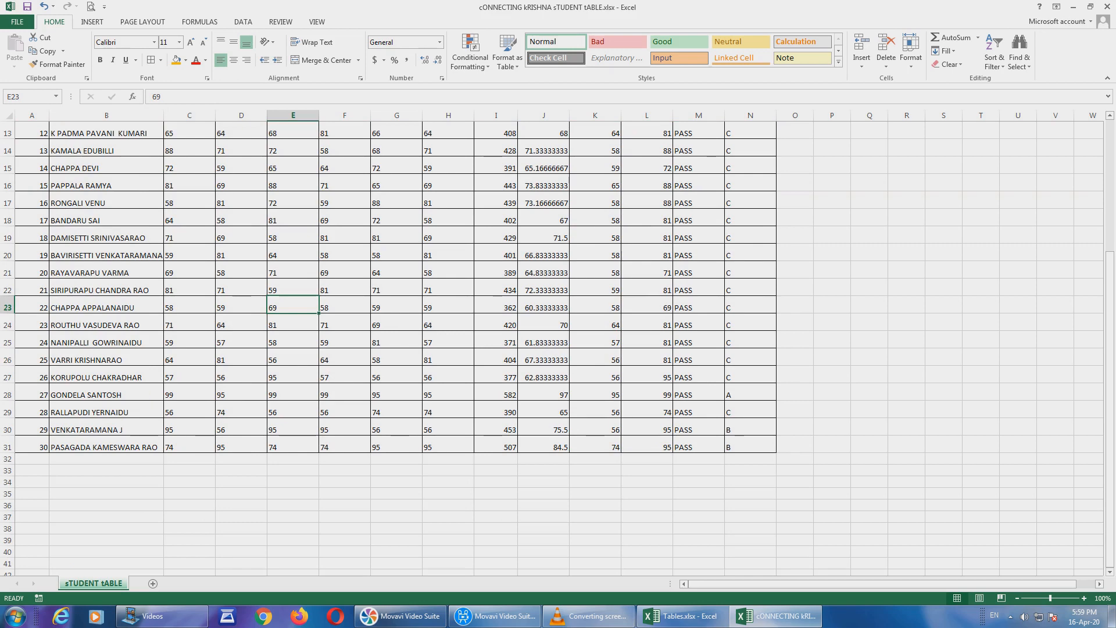
scroll(558, 349, up, 4)
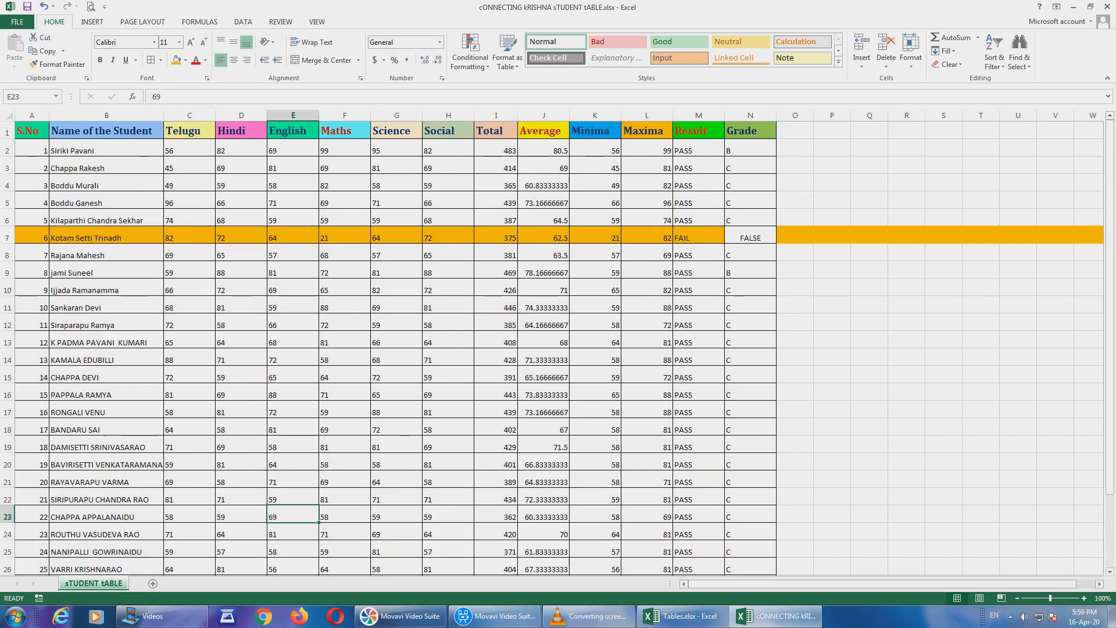
click(189, 148)
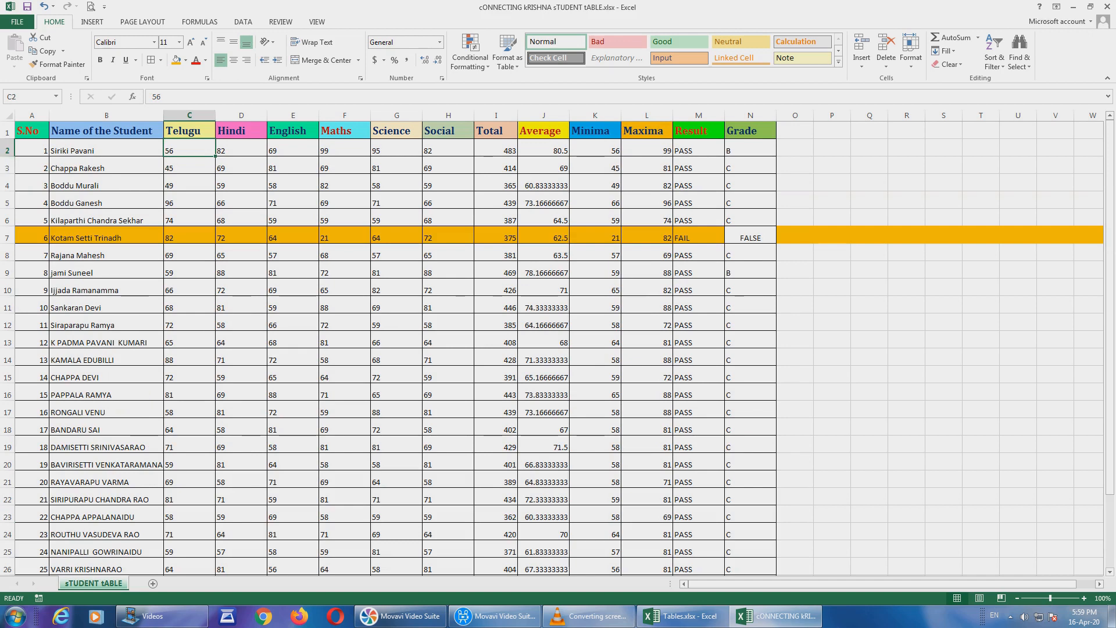
click(32, 130)
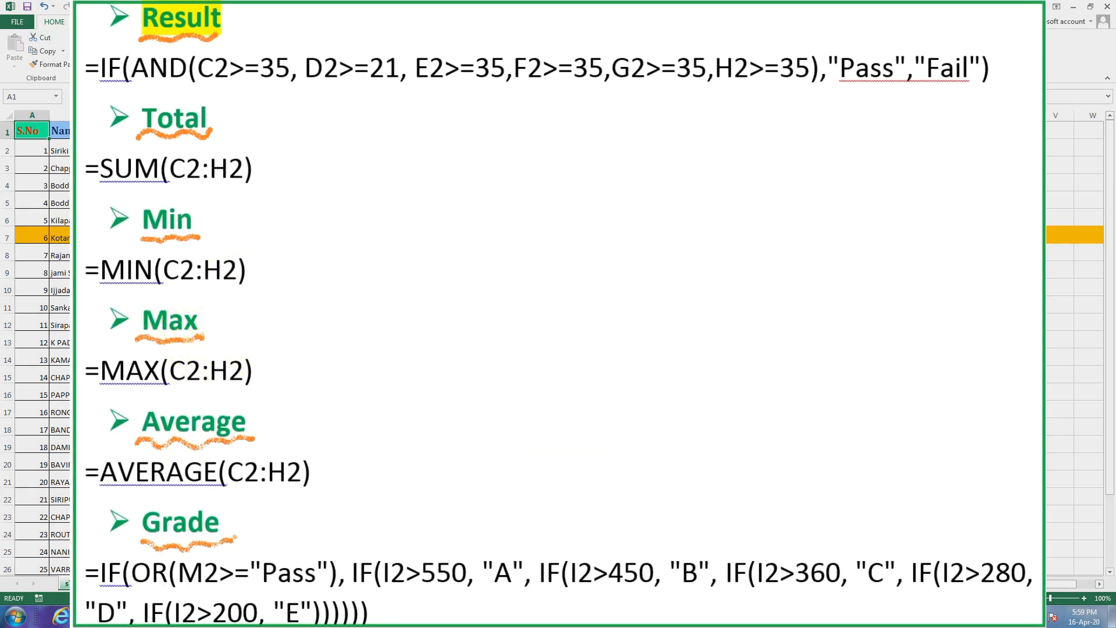
click(218, 253)
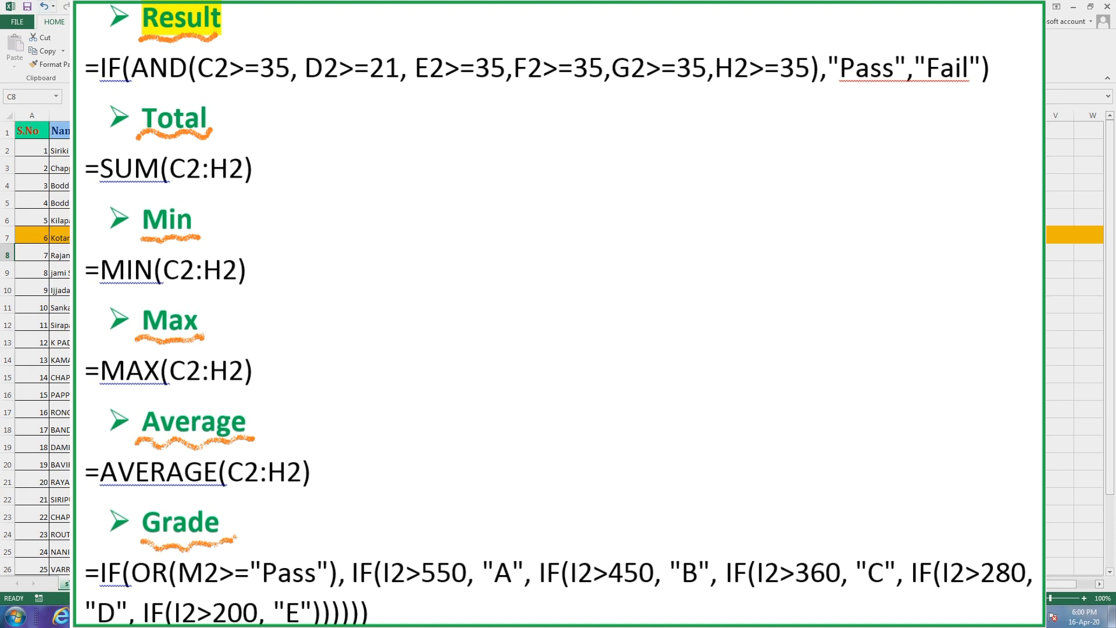